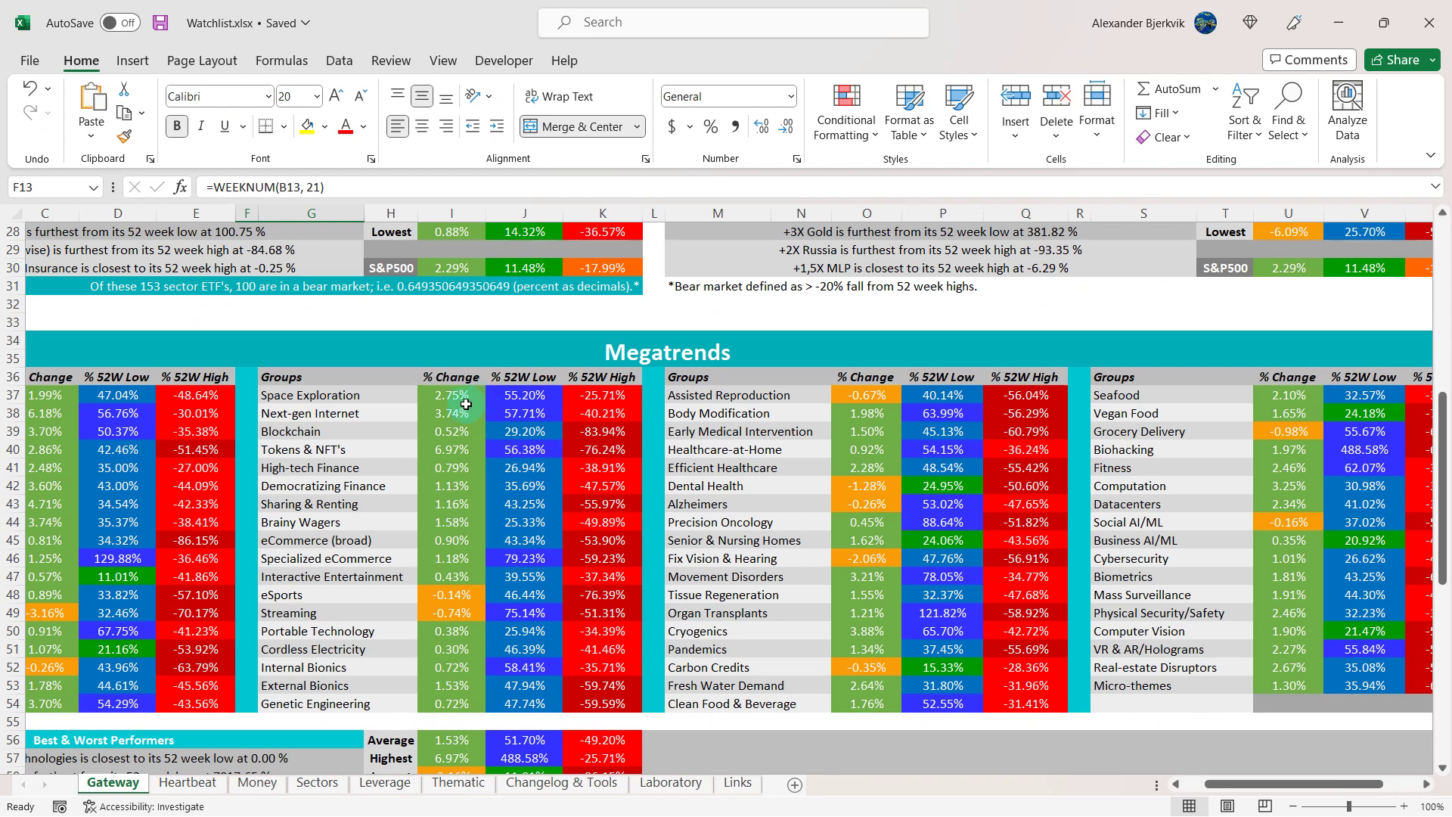
Open the Heartbeat sheet and examine Spain's region, percentage above the 52-week low and percentage below the 52-week high.
click(383, 306)
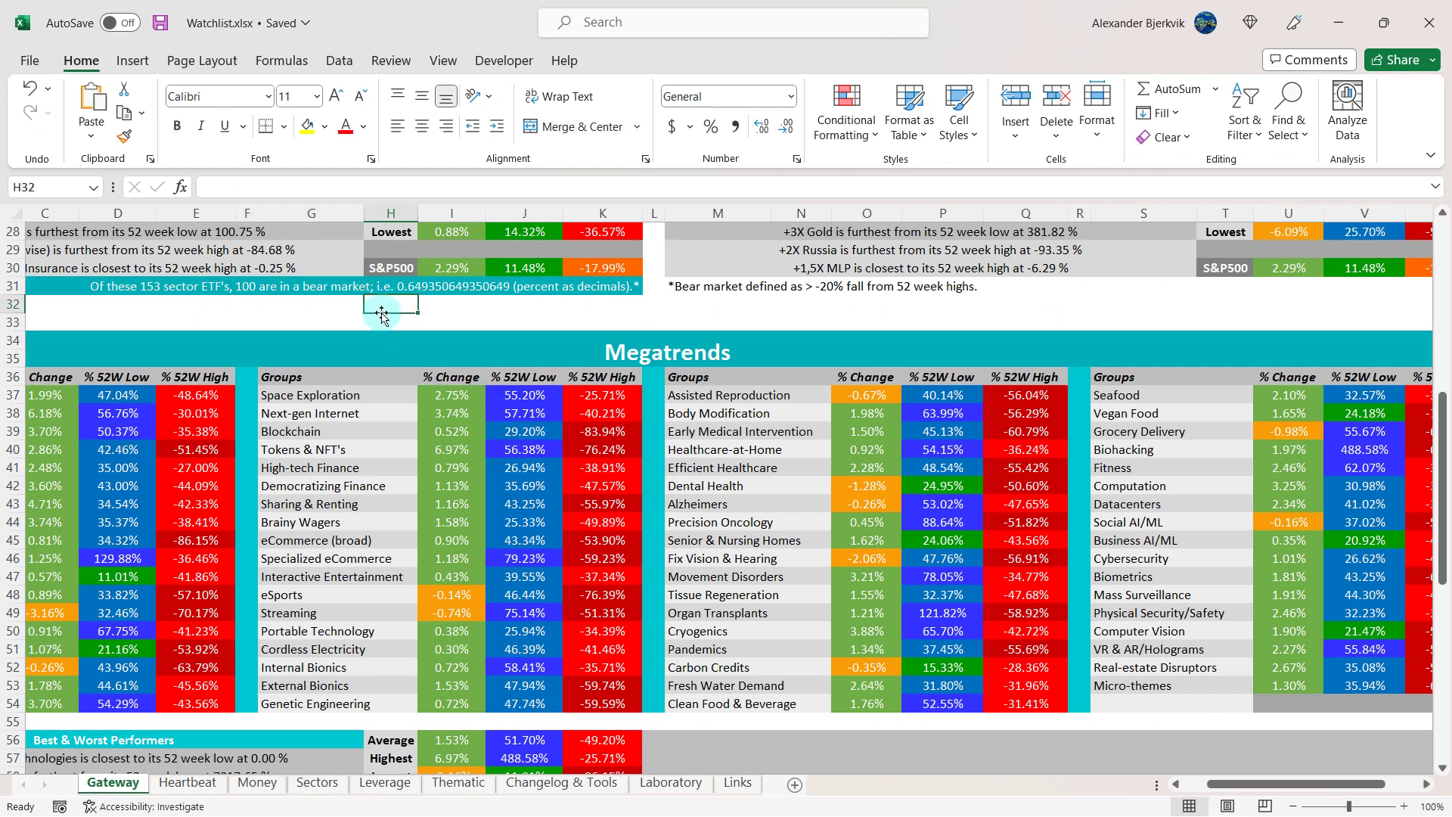
click(188, 783)
scroll(266, 545, up, 3)
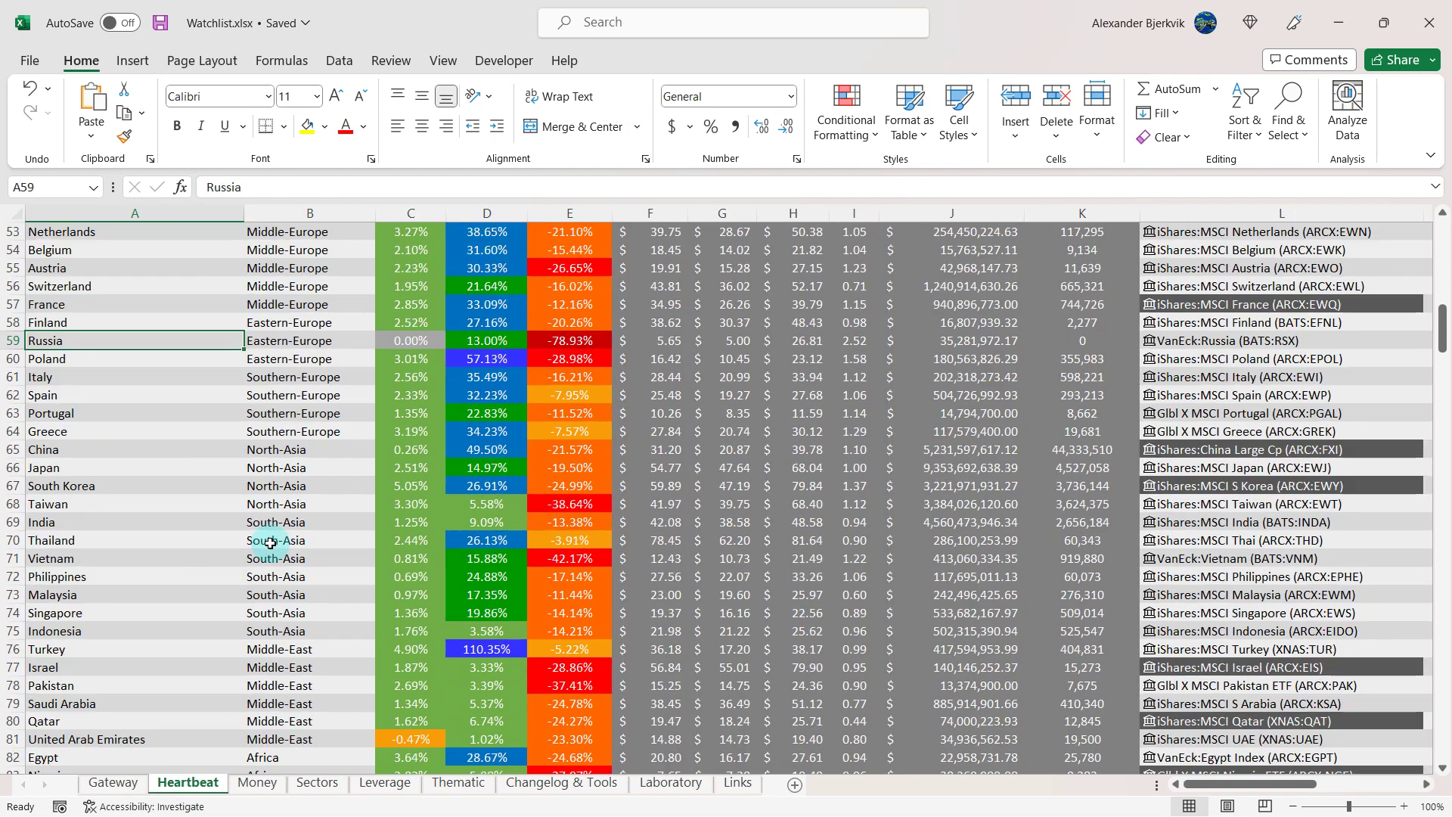
click(129, 445)
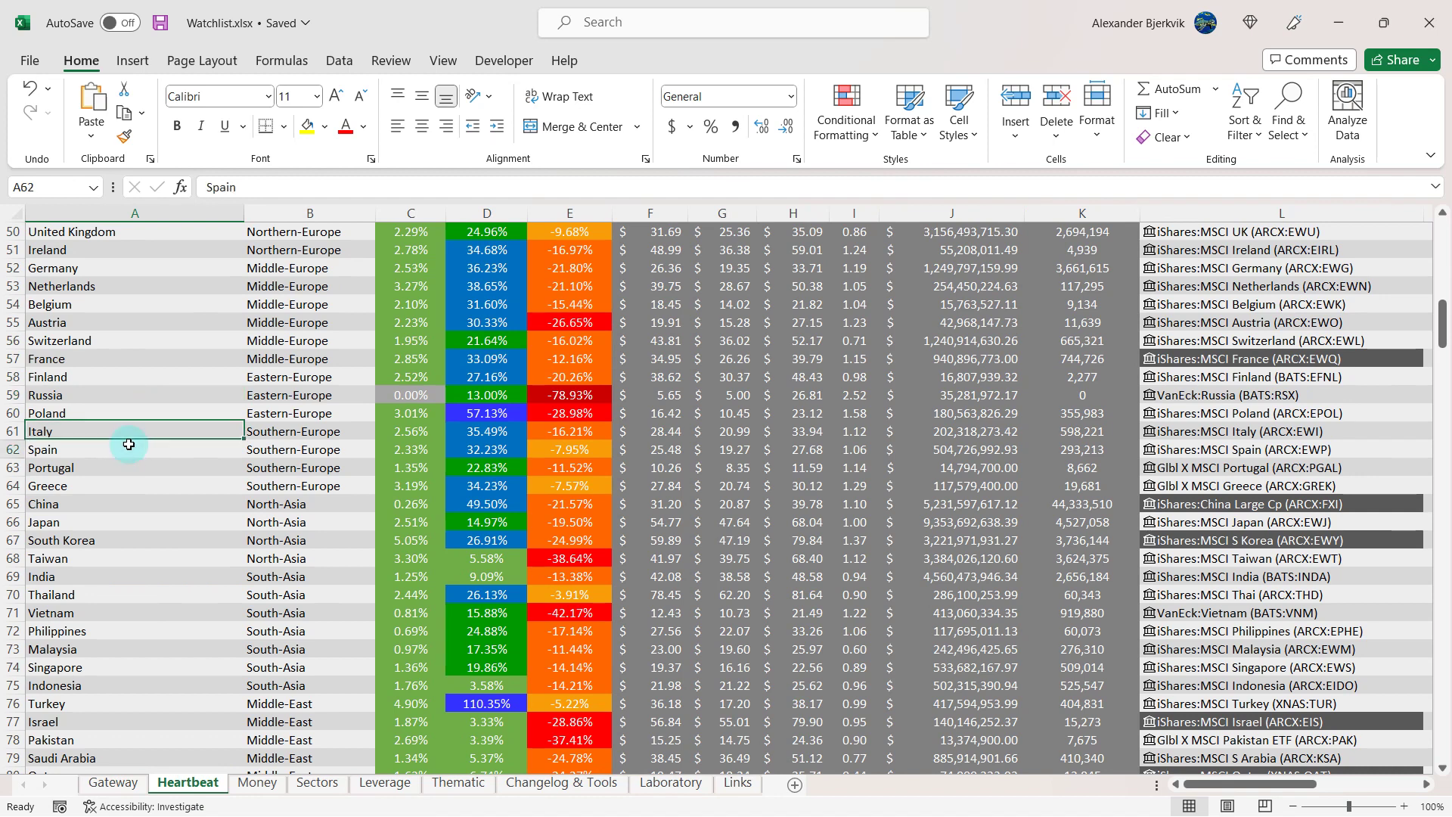
click(317, 451)
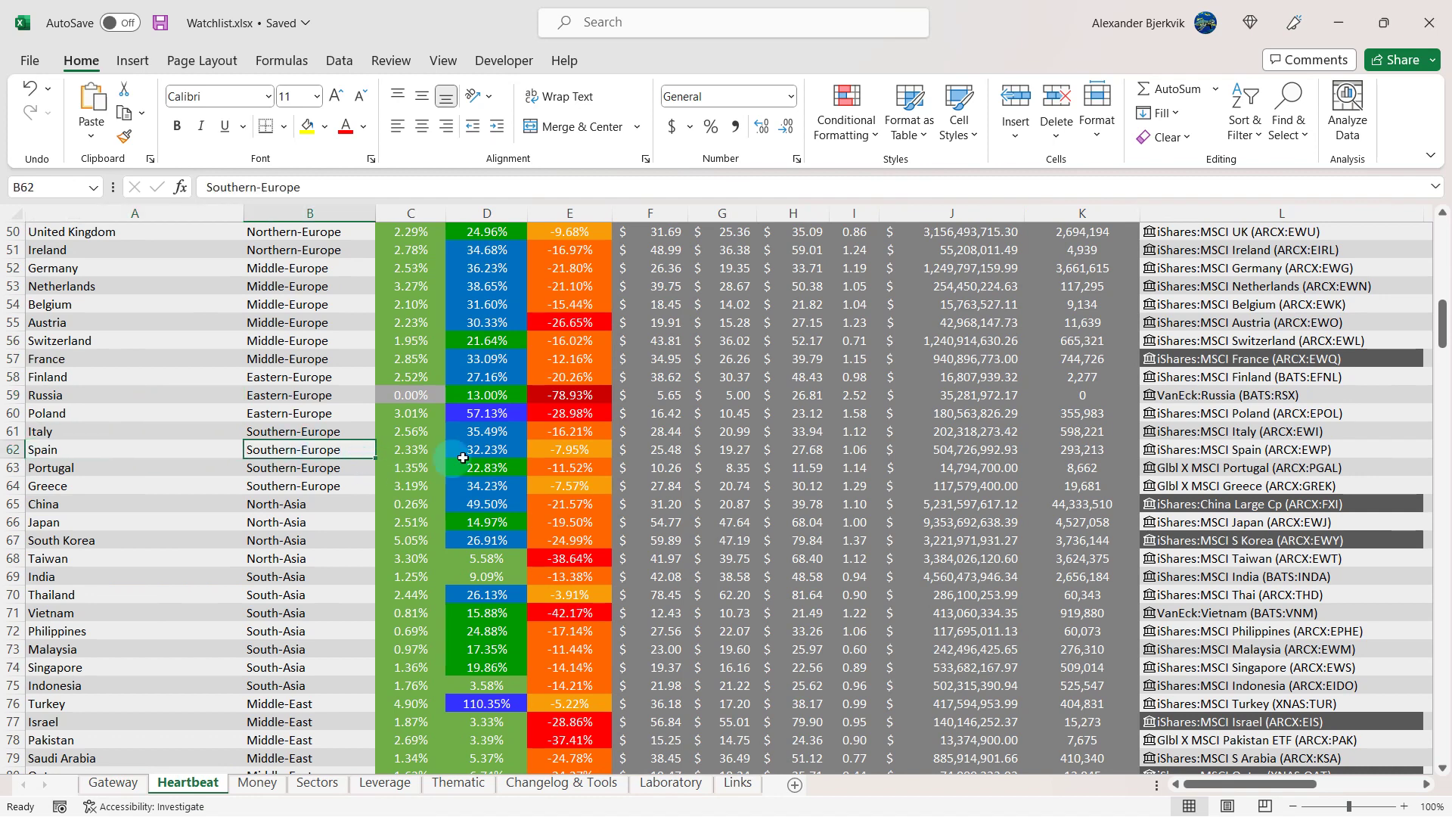
click(493, 450)
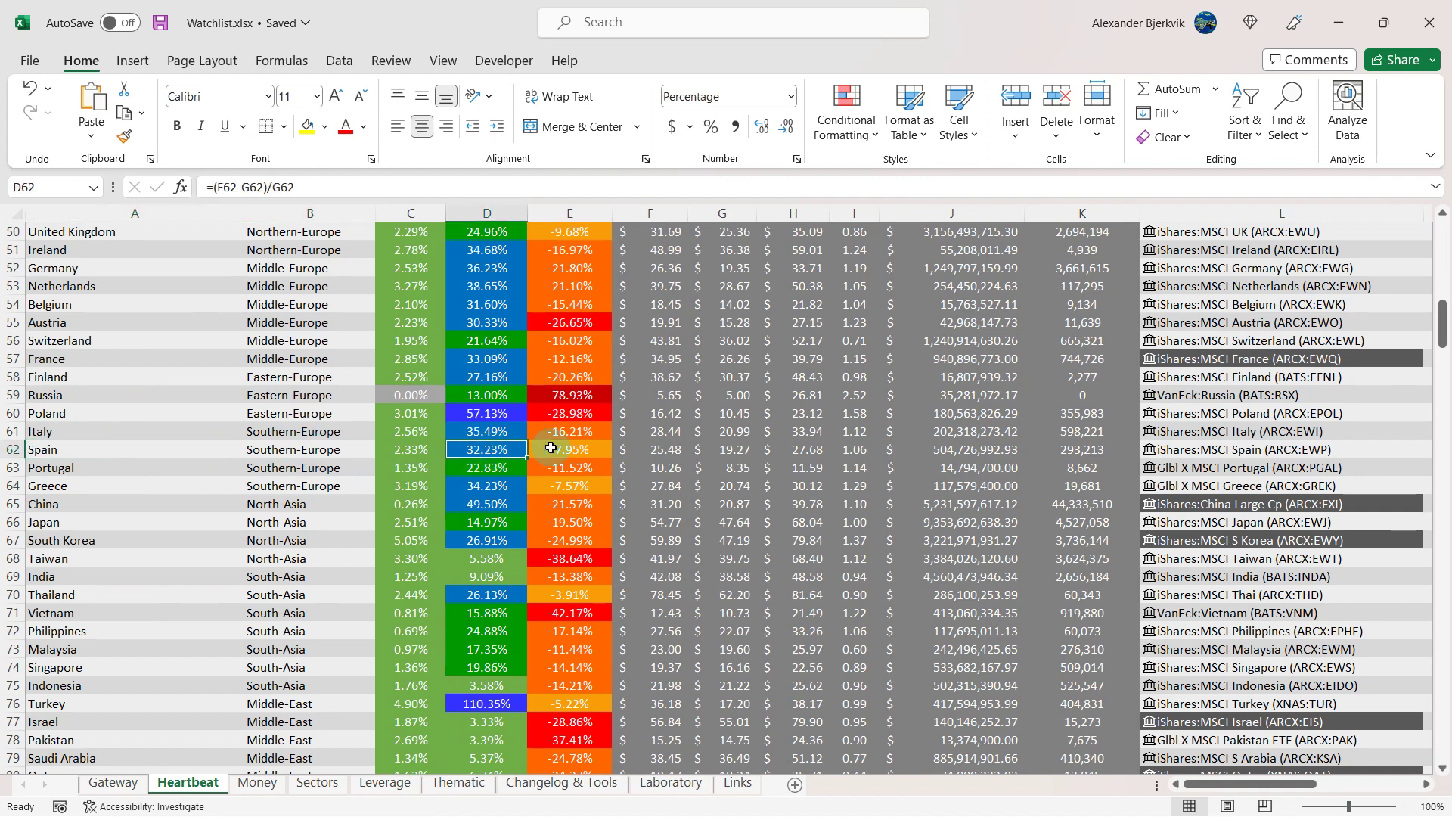
click(577, 450)
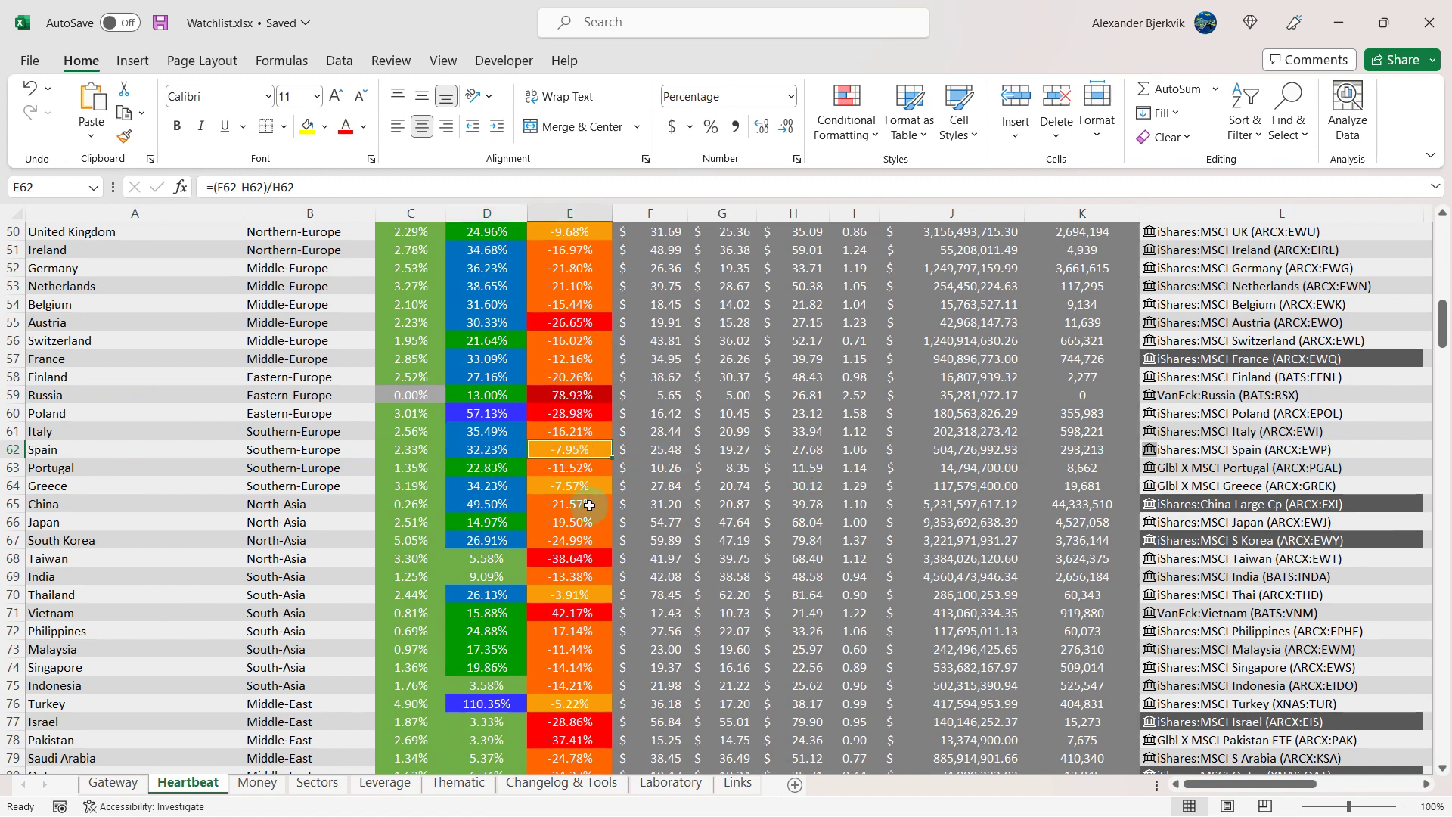
Switch to TradingView and examine the iShares MSCI Spain ETF weekly chart across its full price history back to 1996.
key(alt+Tab)
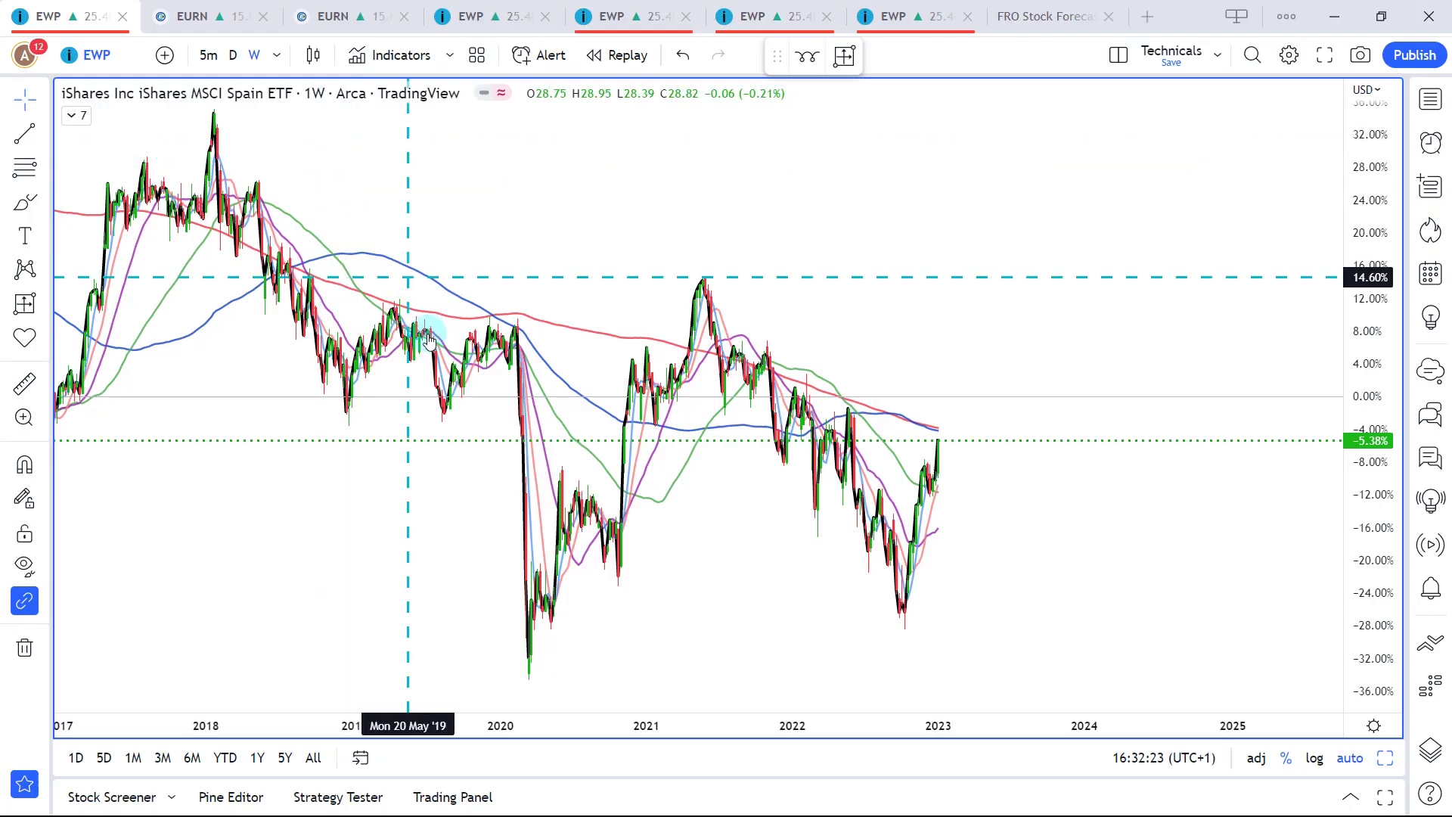
scroll(438, 356, down, 5)
scroll(459, 422, down, 6)
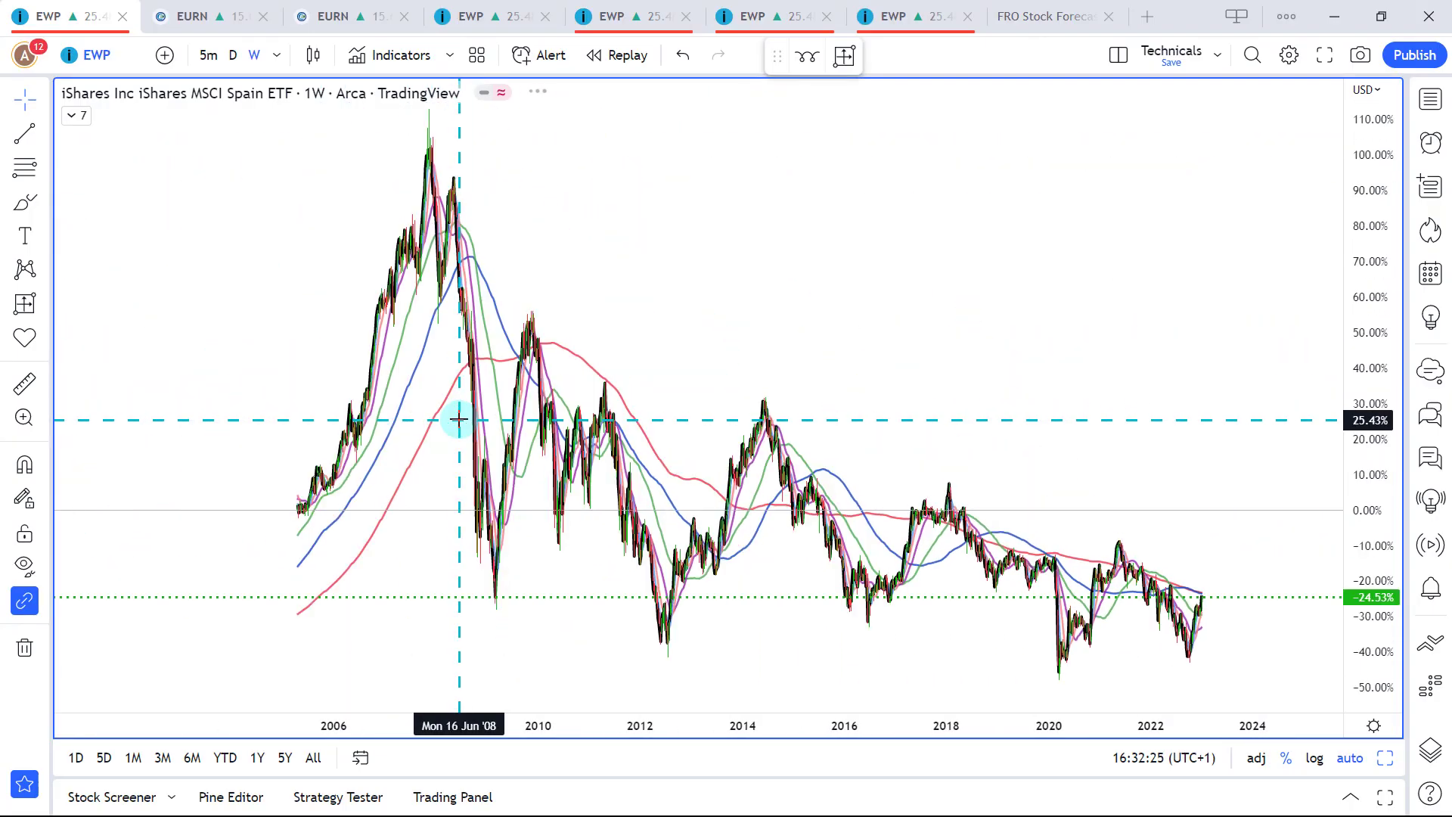
scroll(495, 417, down, 3)
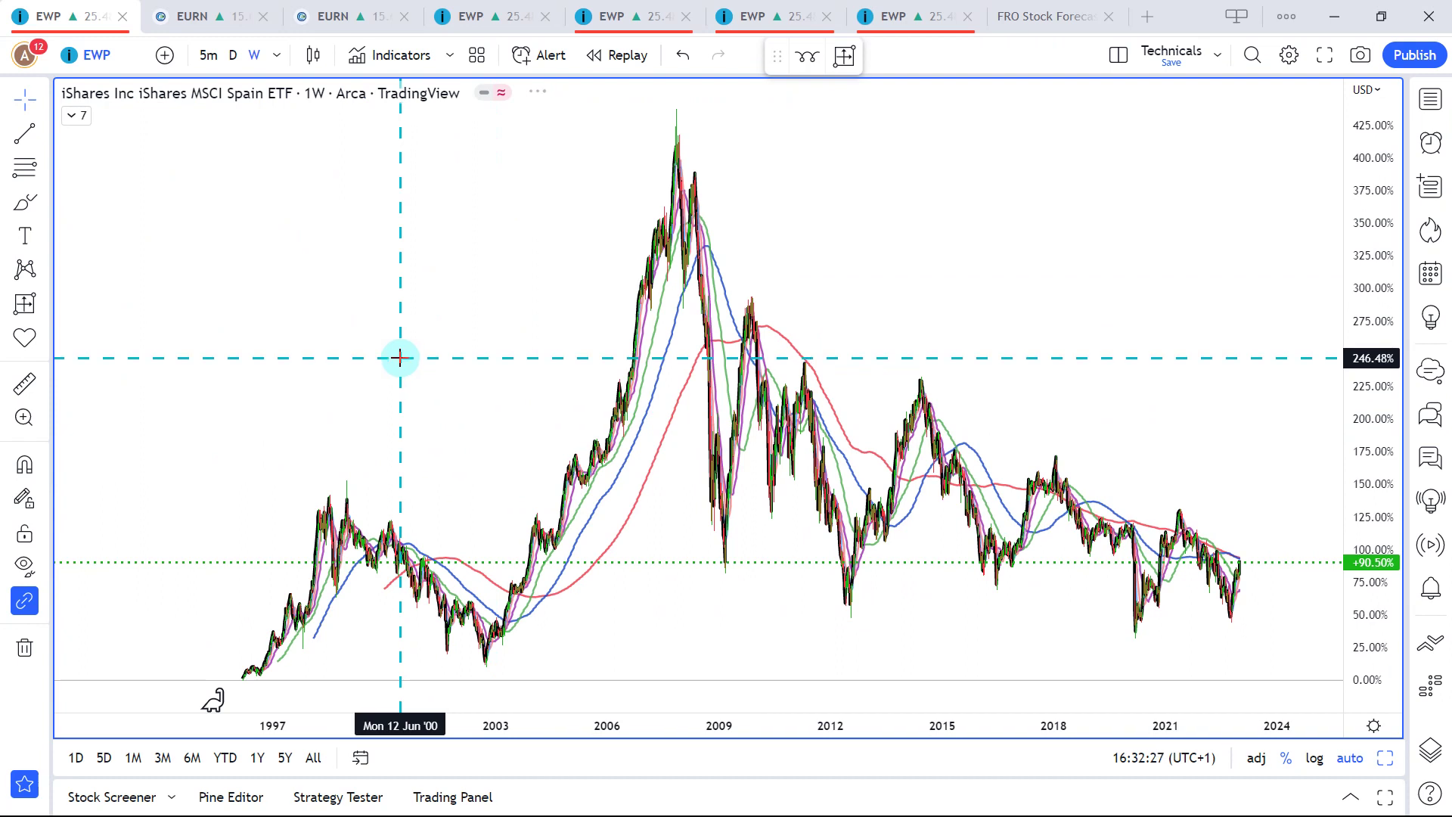
scroll(400, 358, up, 3)
scroll(159, 437, down, 3)
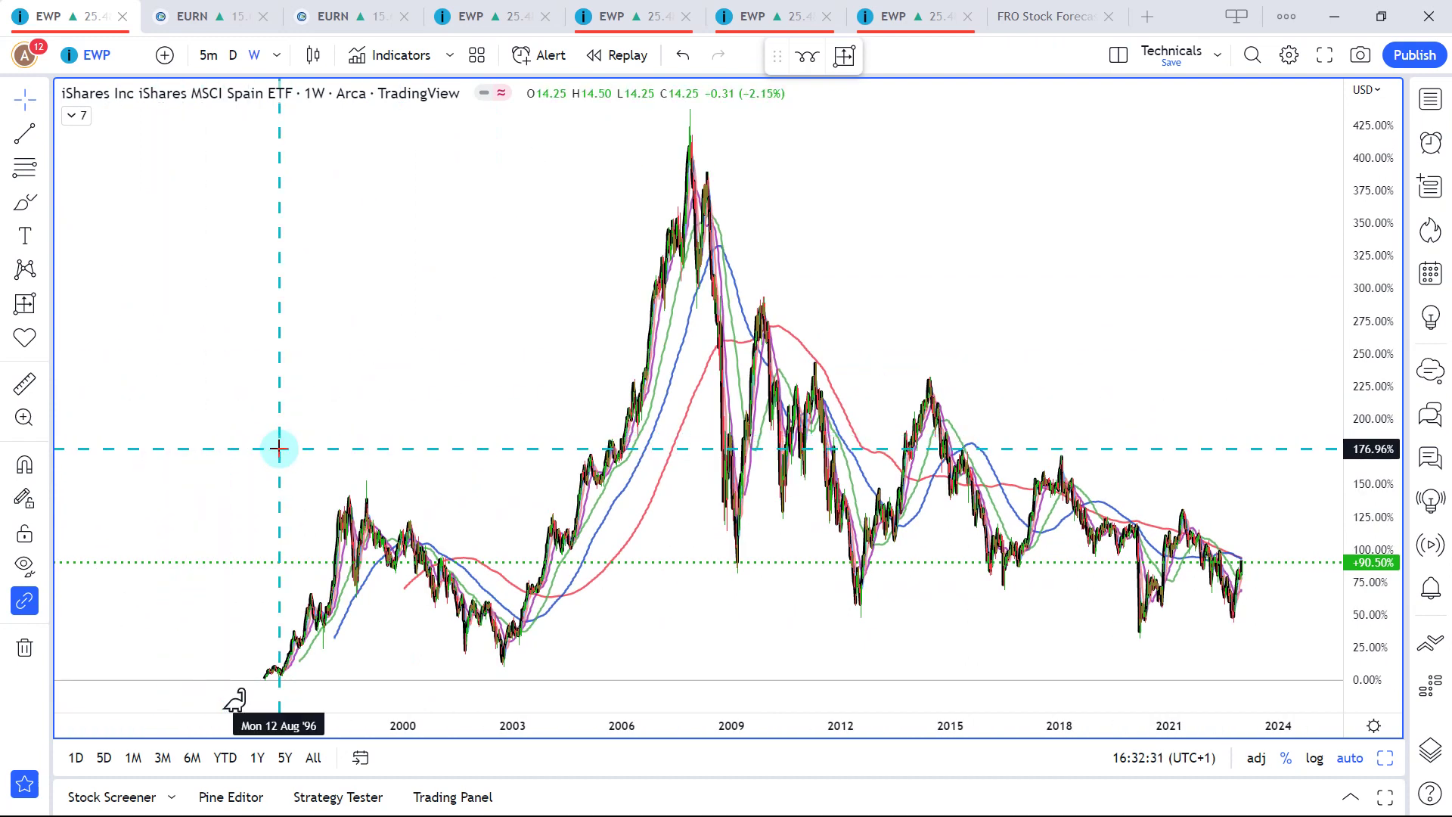
drag(376, 363, 318, 363)
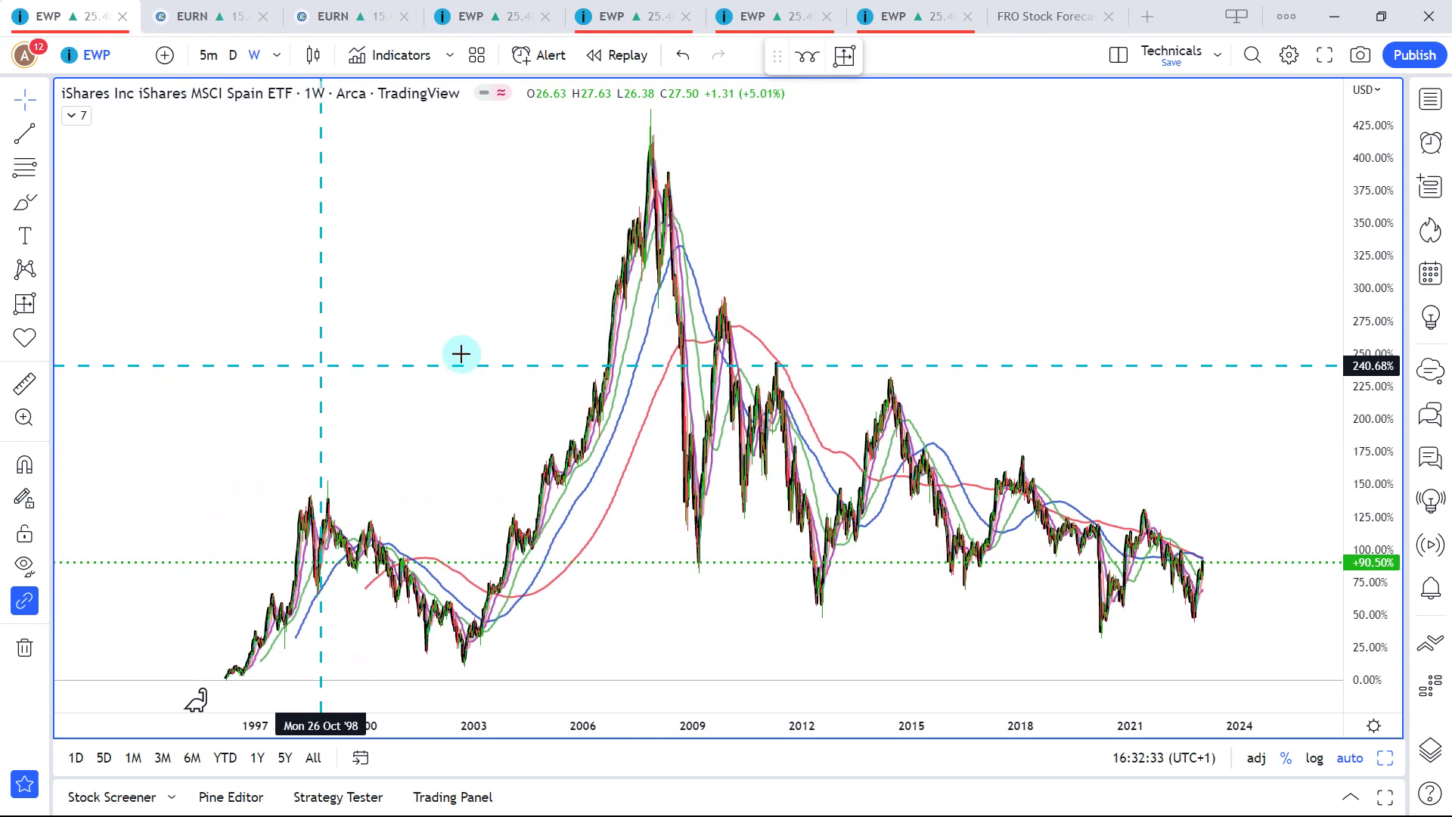
scroll(597, 324, up, 3)
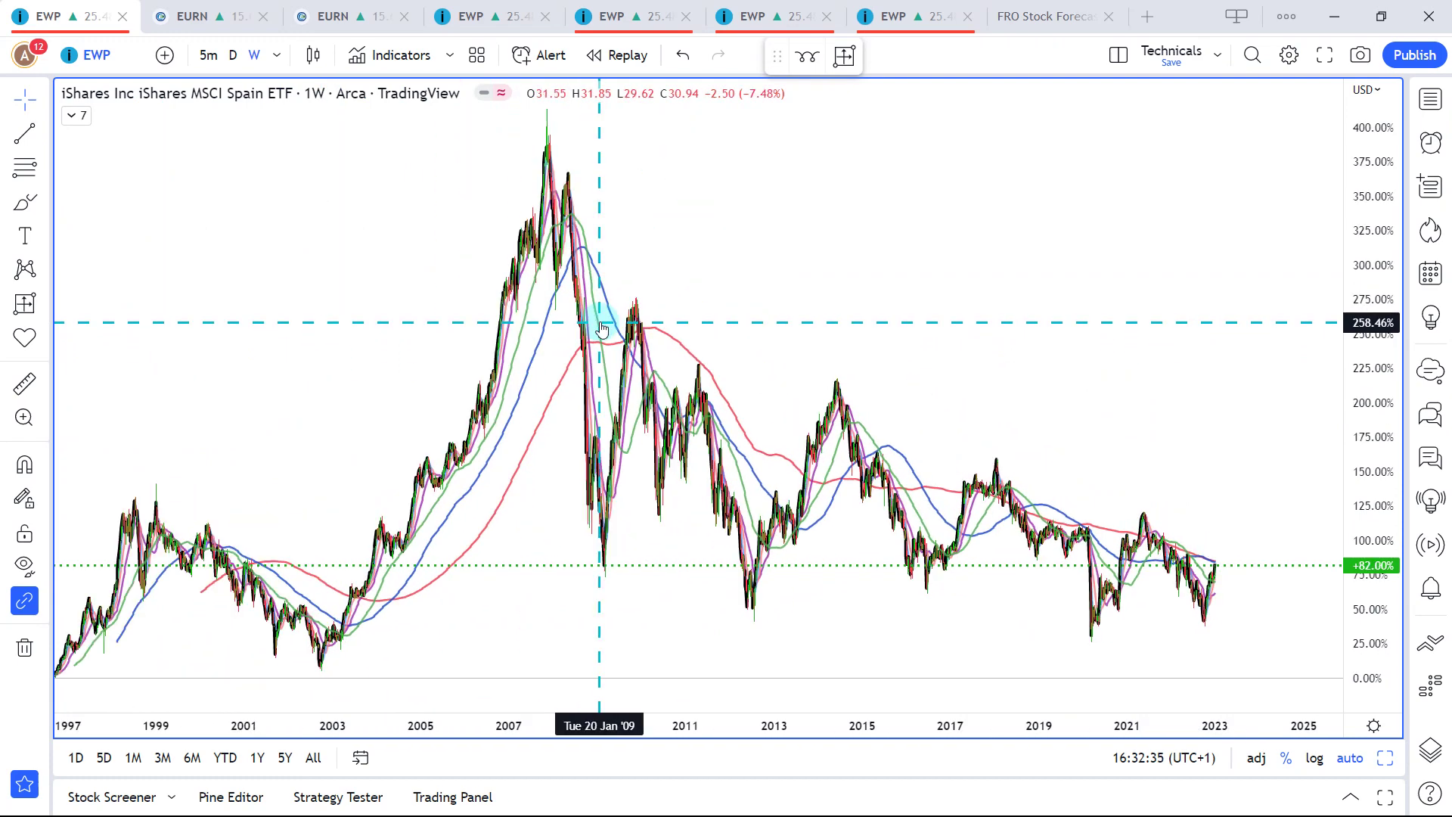
scroll(602, 324, up, 5)
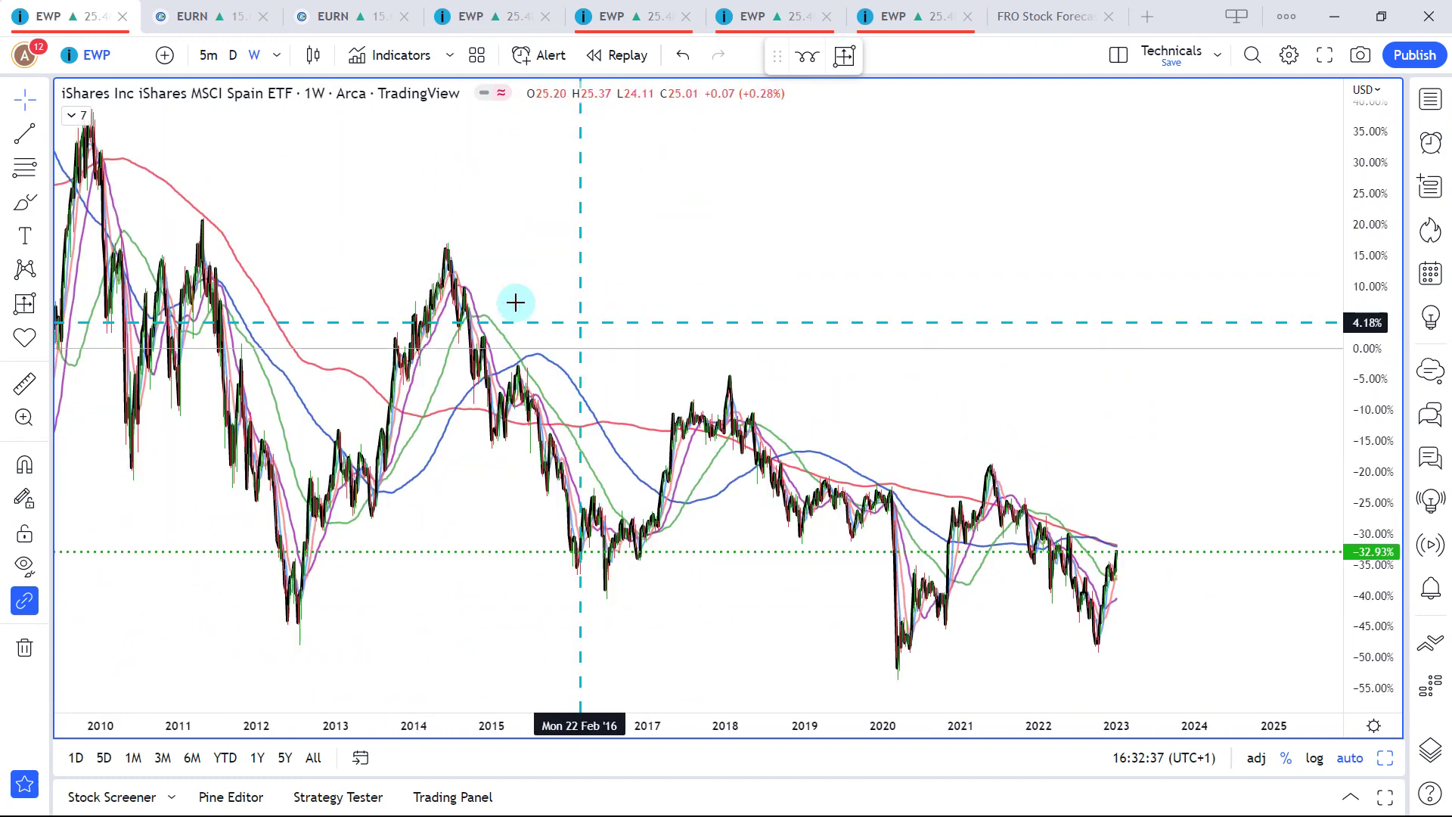
drag(718, 301, 732, 303)
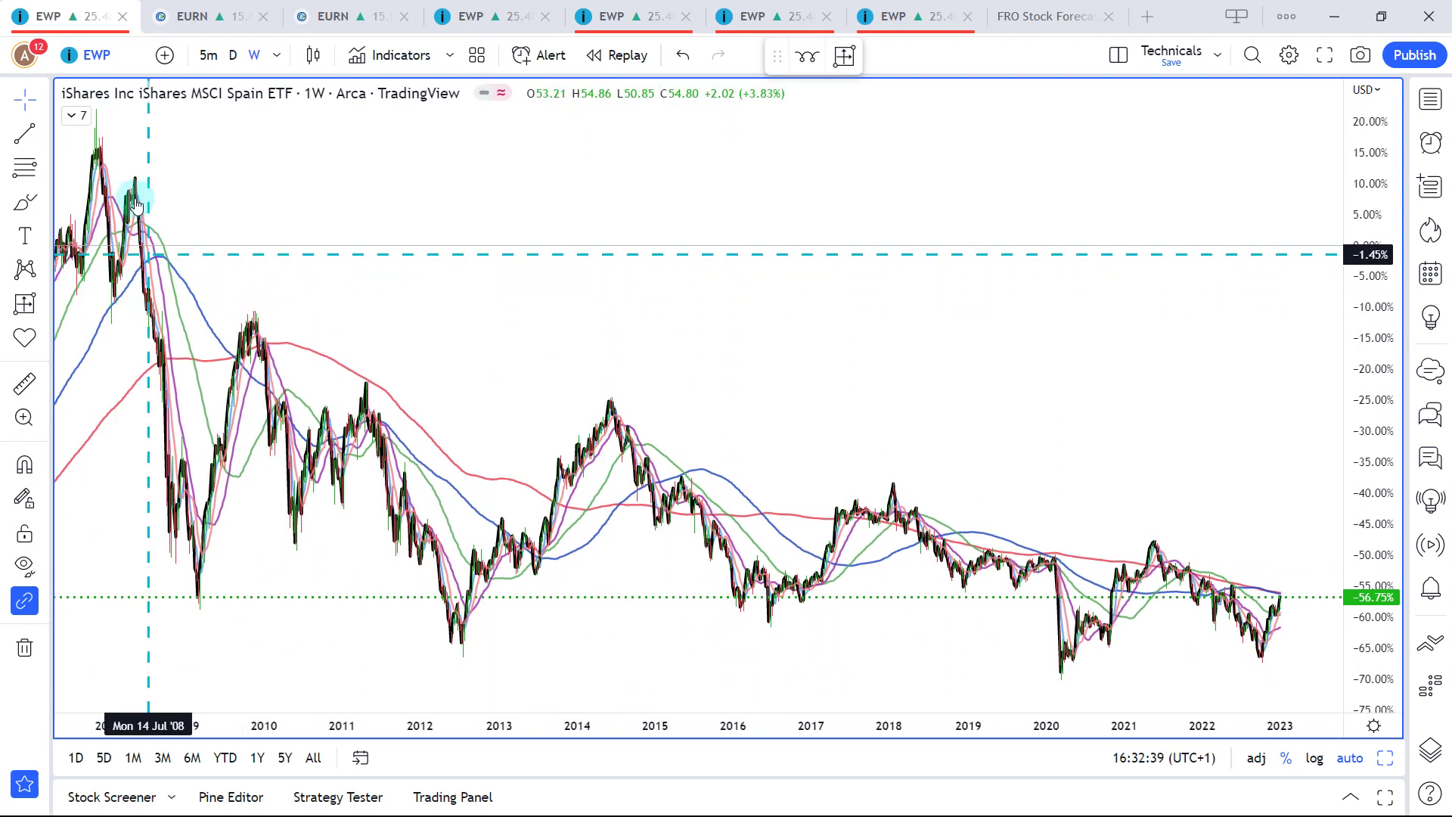
Draw a repeating time-cycle pattern from 23 Feb 2009 to 24 Sep 2012 on the weekly chart, compare it with the price lows and delete it.
click(807, 55)
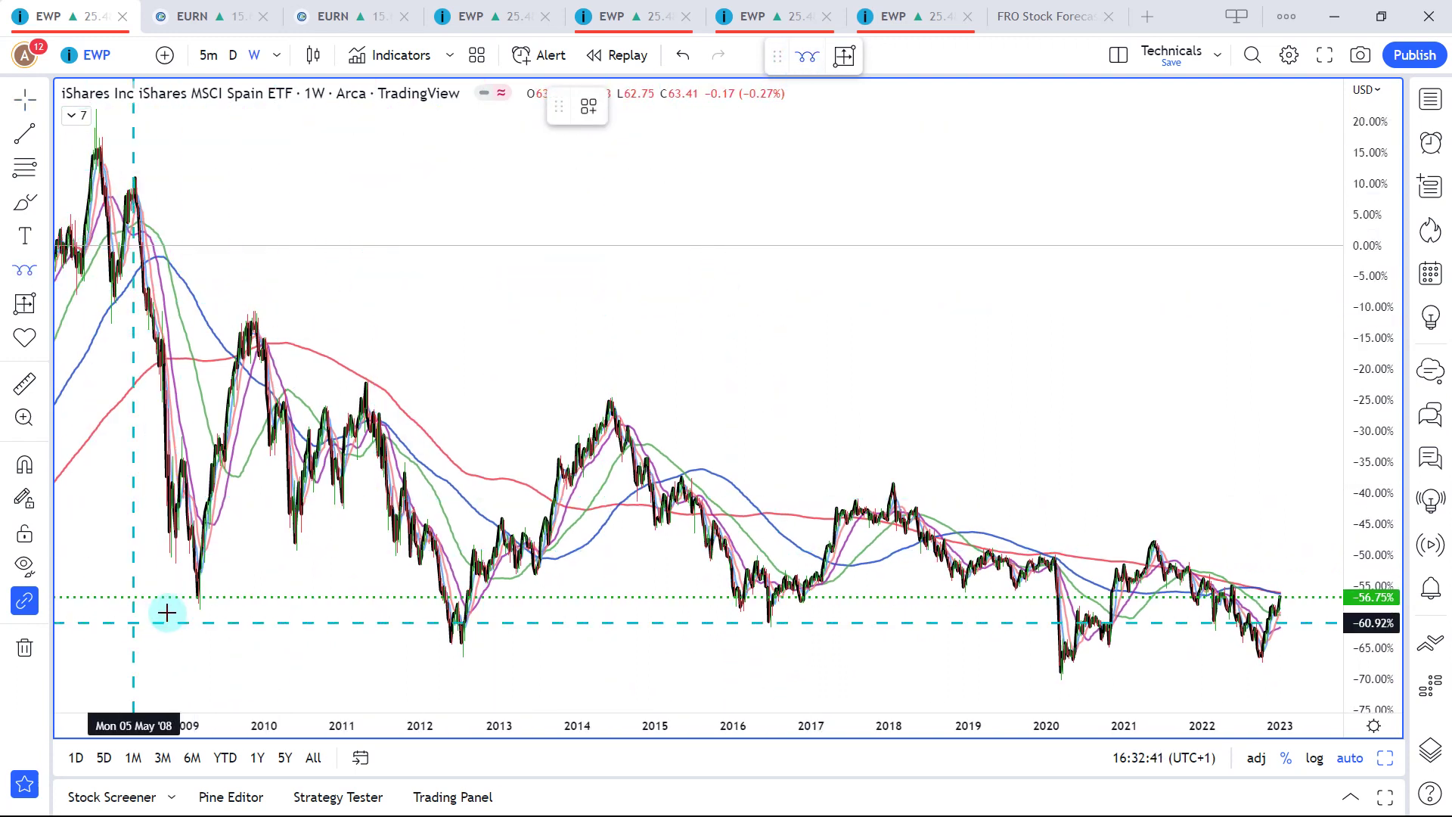
drag(203, 603, 478, 605)
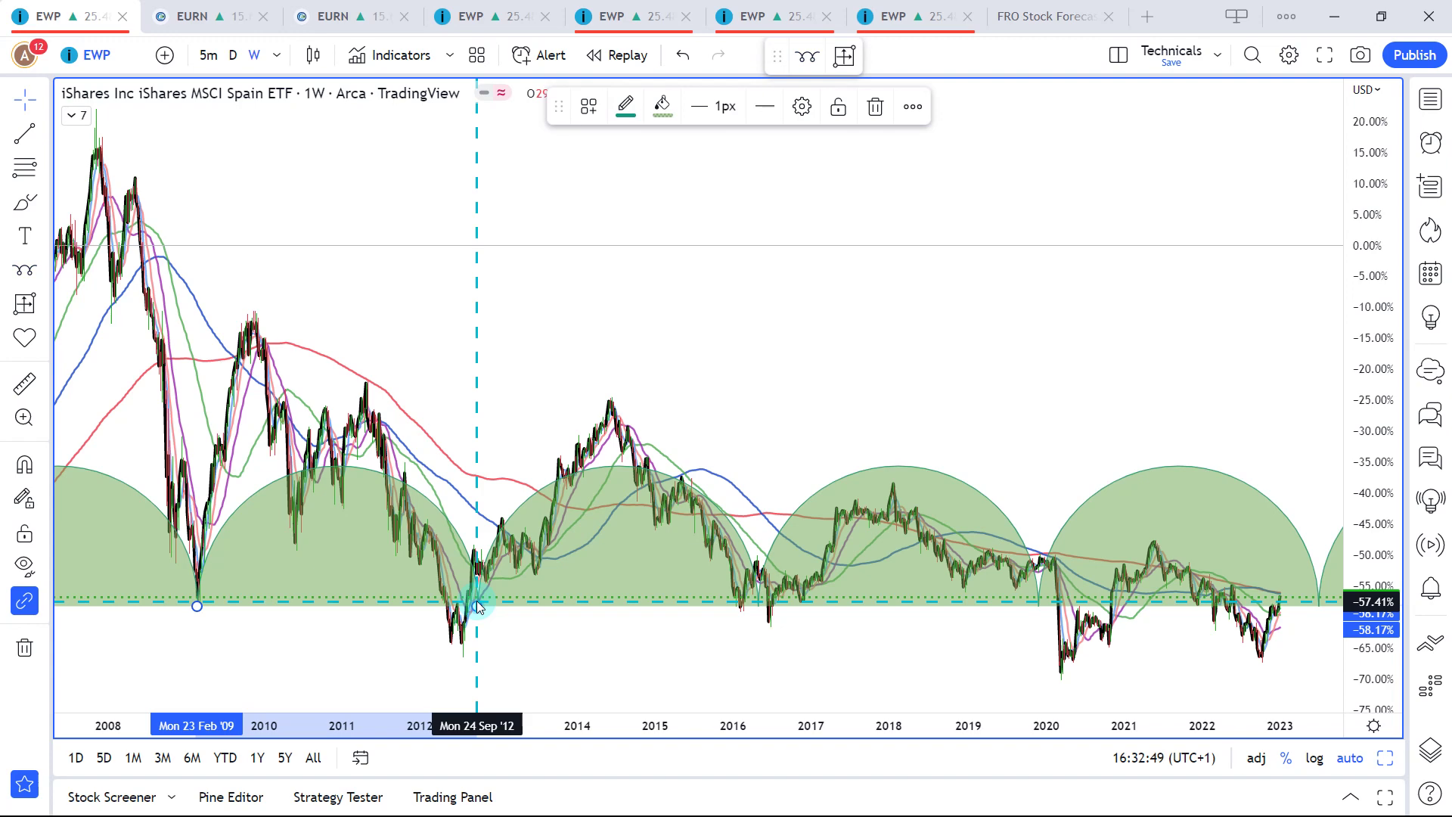
scroll(448, 564, down, 4)
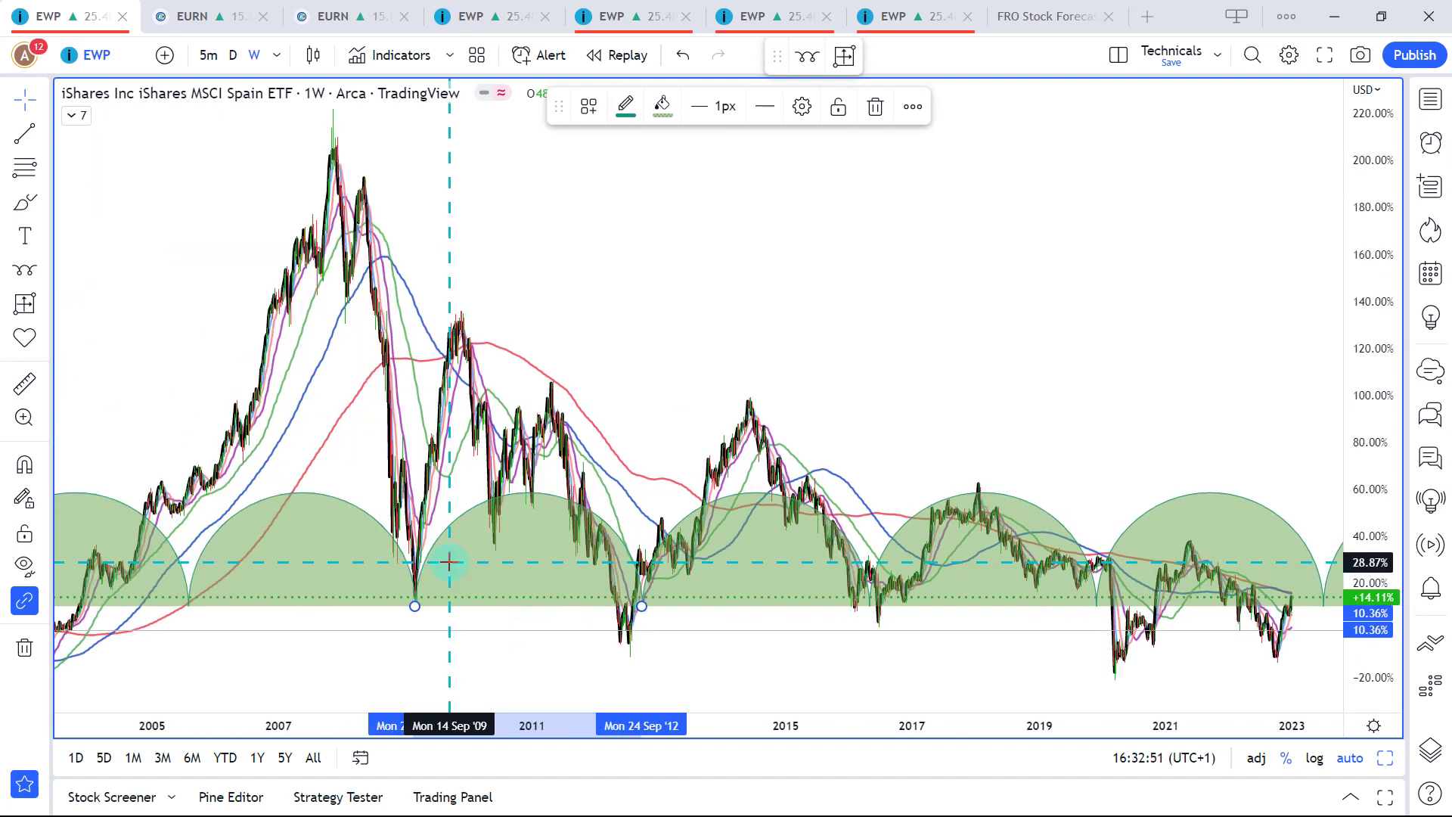
scroll(449, 562, up, 5)
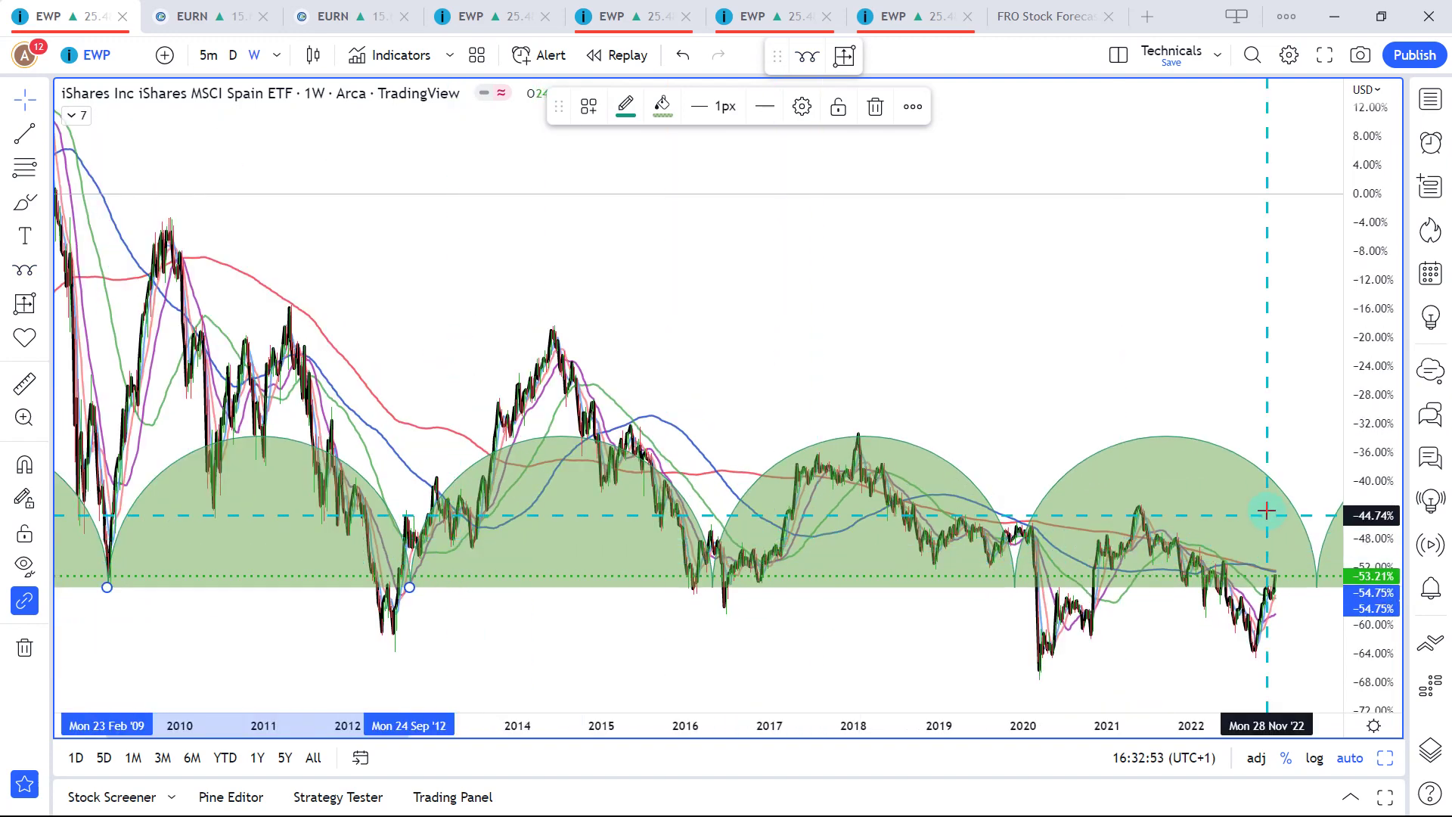
mouse_move(1245, 391)
mouse_down()
mouse_move(1180, 383)
mouse_move(1193, 376)
mouse_up()
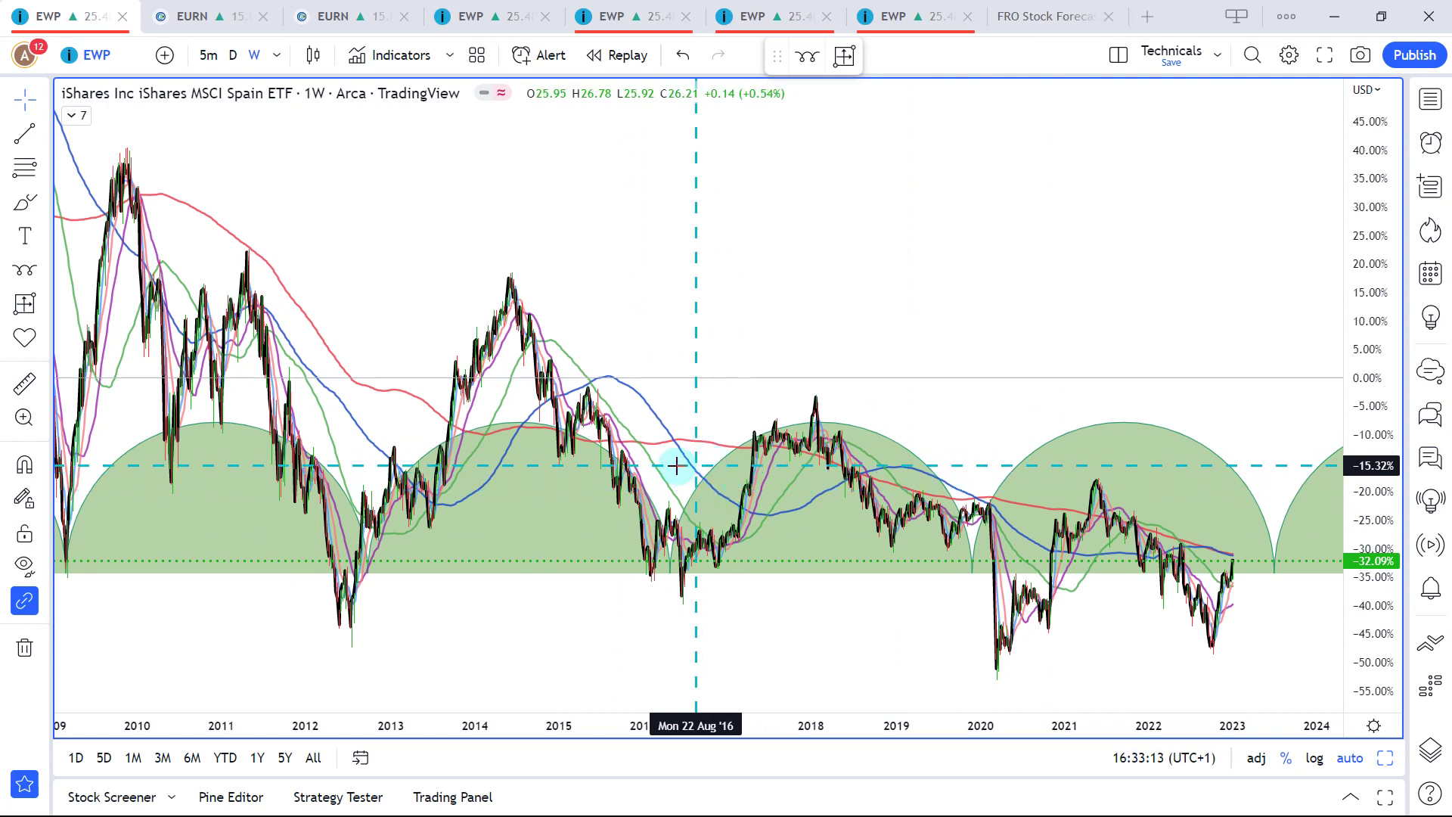
click(905, 454)
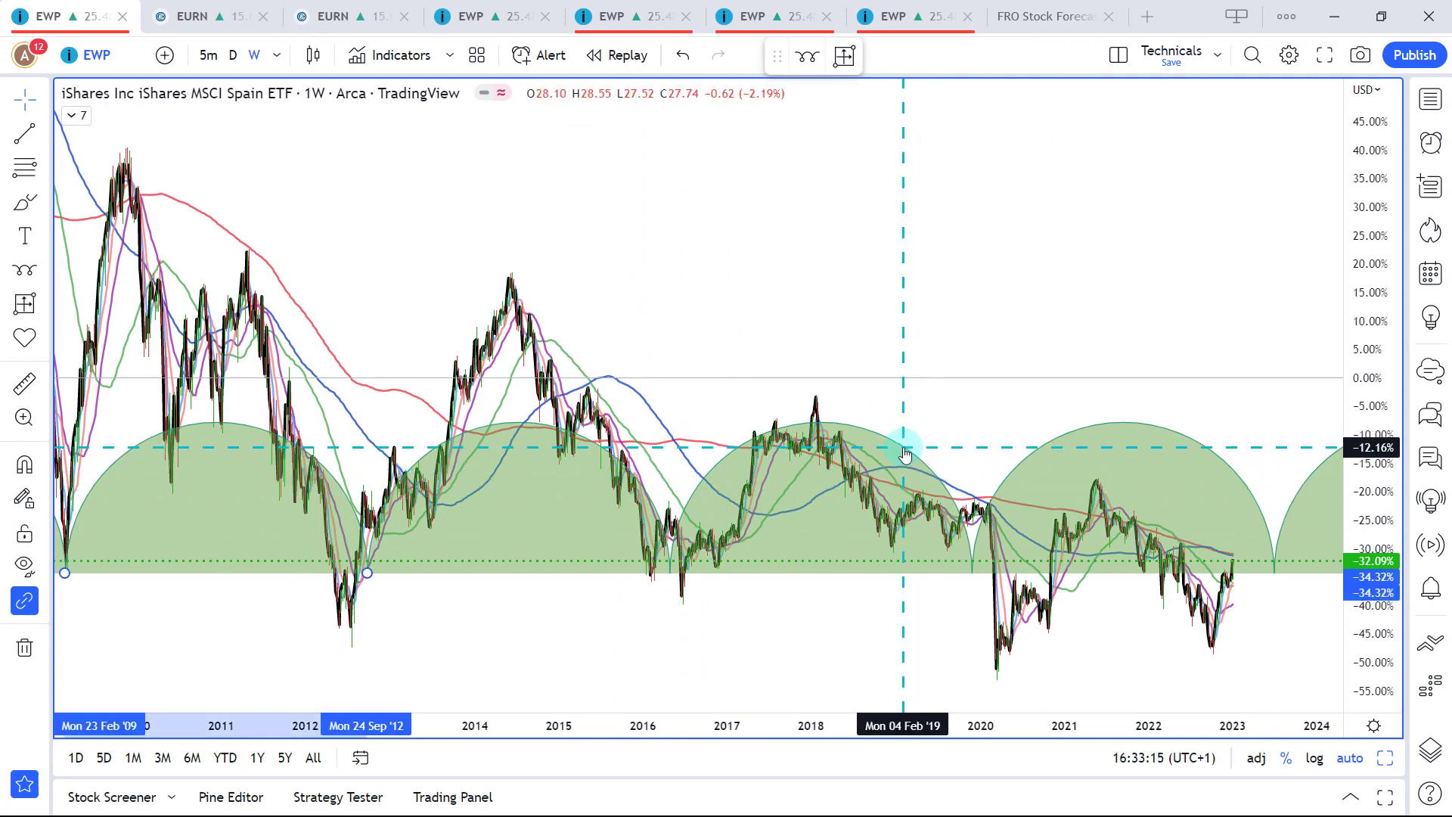
key(Delete)
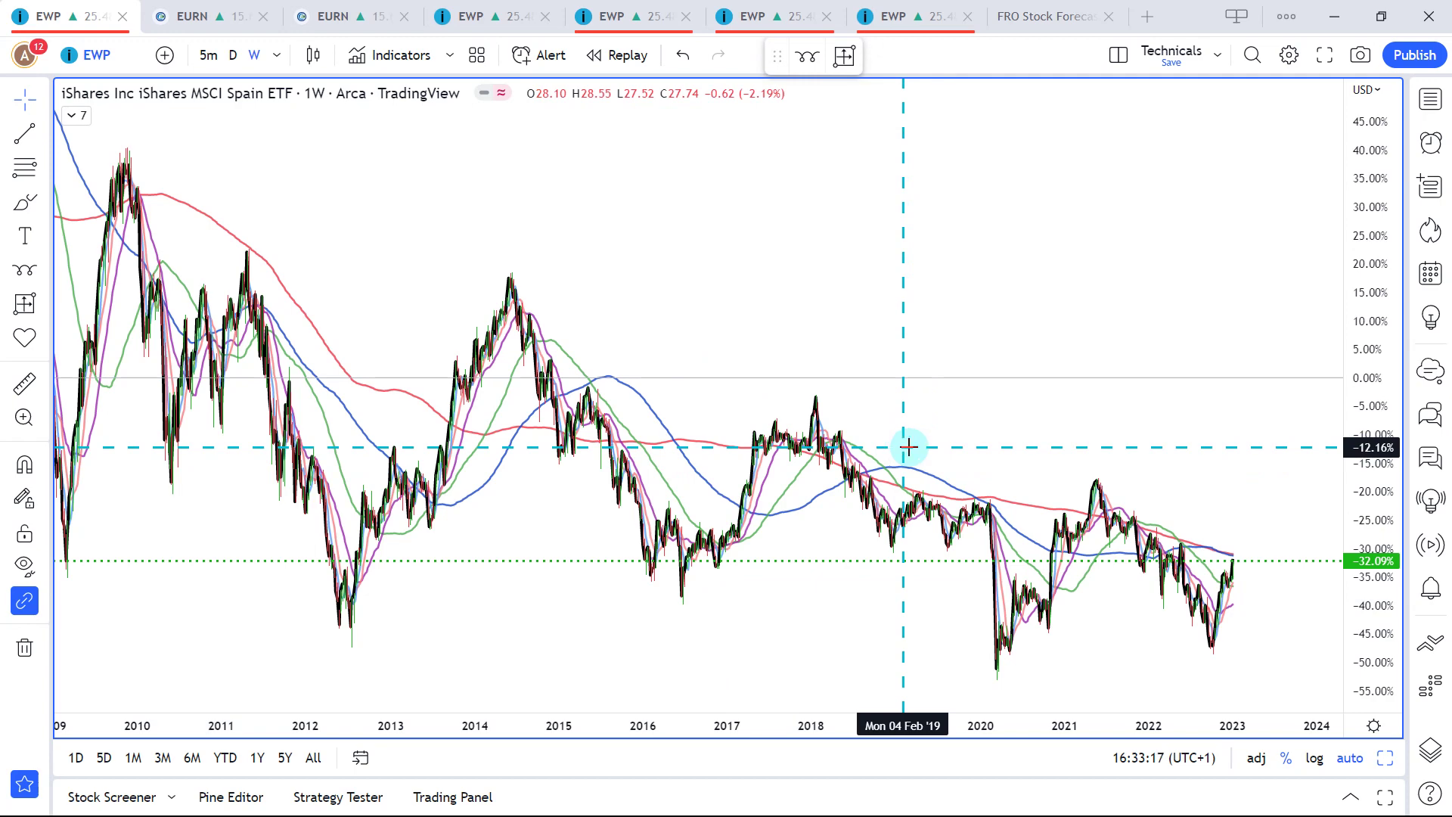
Annotate the 2018–2023 weekly price action with four pink arrows at the peaks in early 2019, late 2019, late 2021 and early 2022.
scroll(908, 447, up, 5)
drag(810, 315, 954, 337)
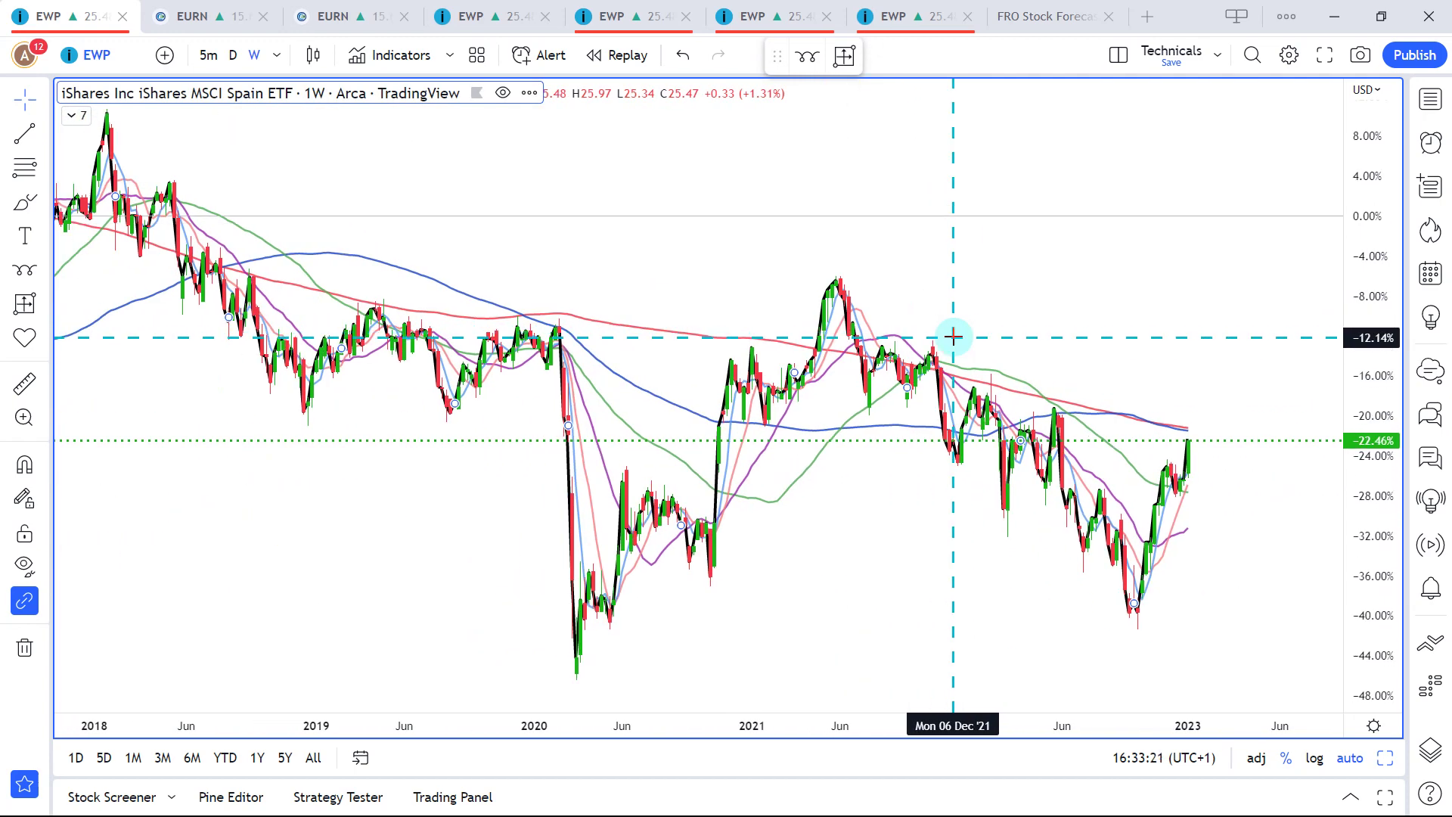
scroll(953, 337, up, 2)
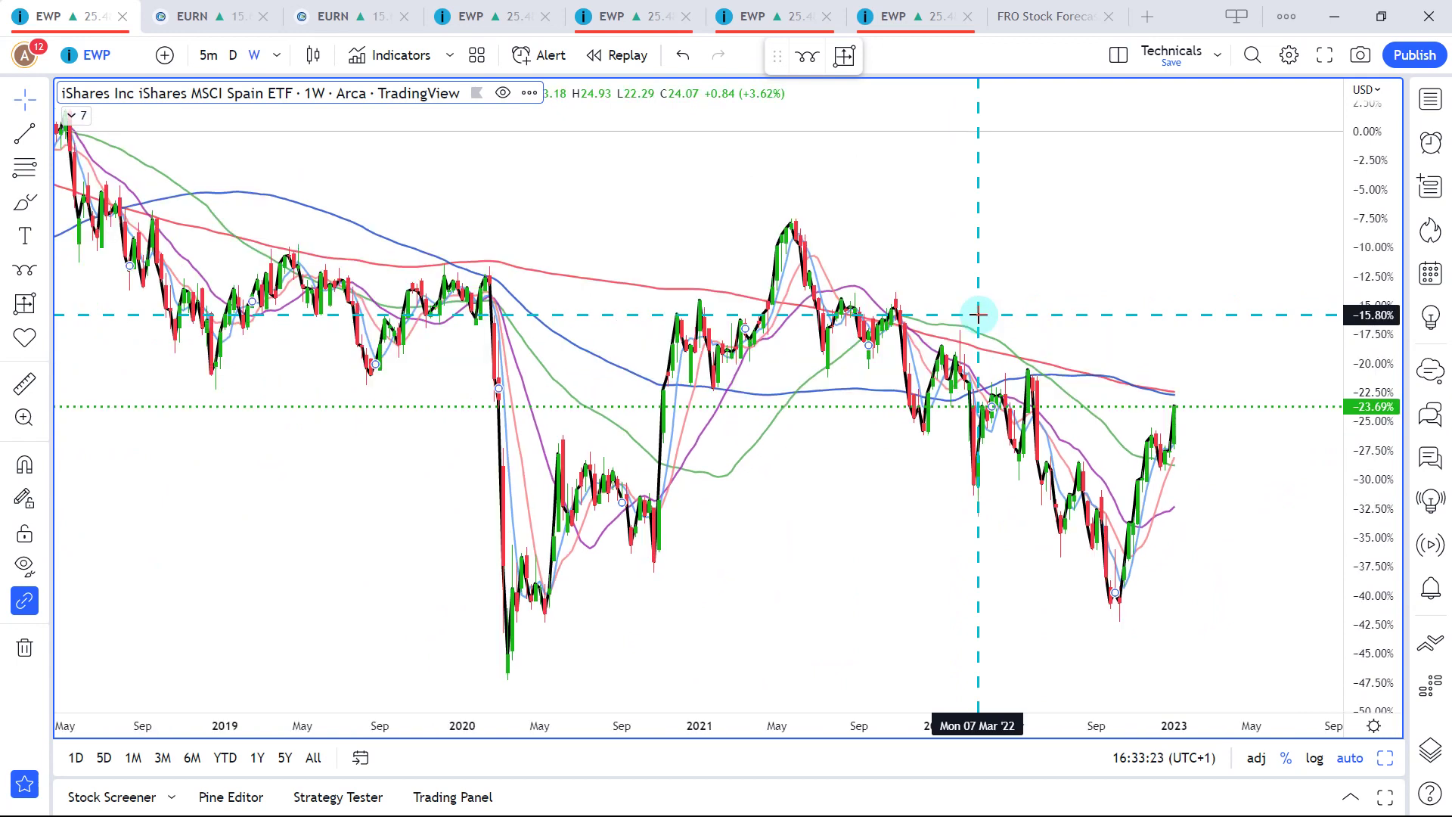
key(ctrl+alt+g)
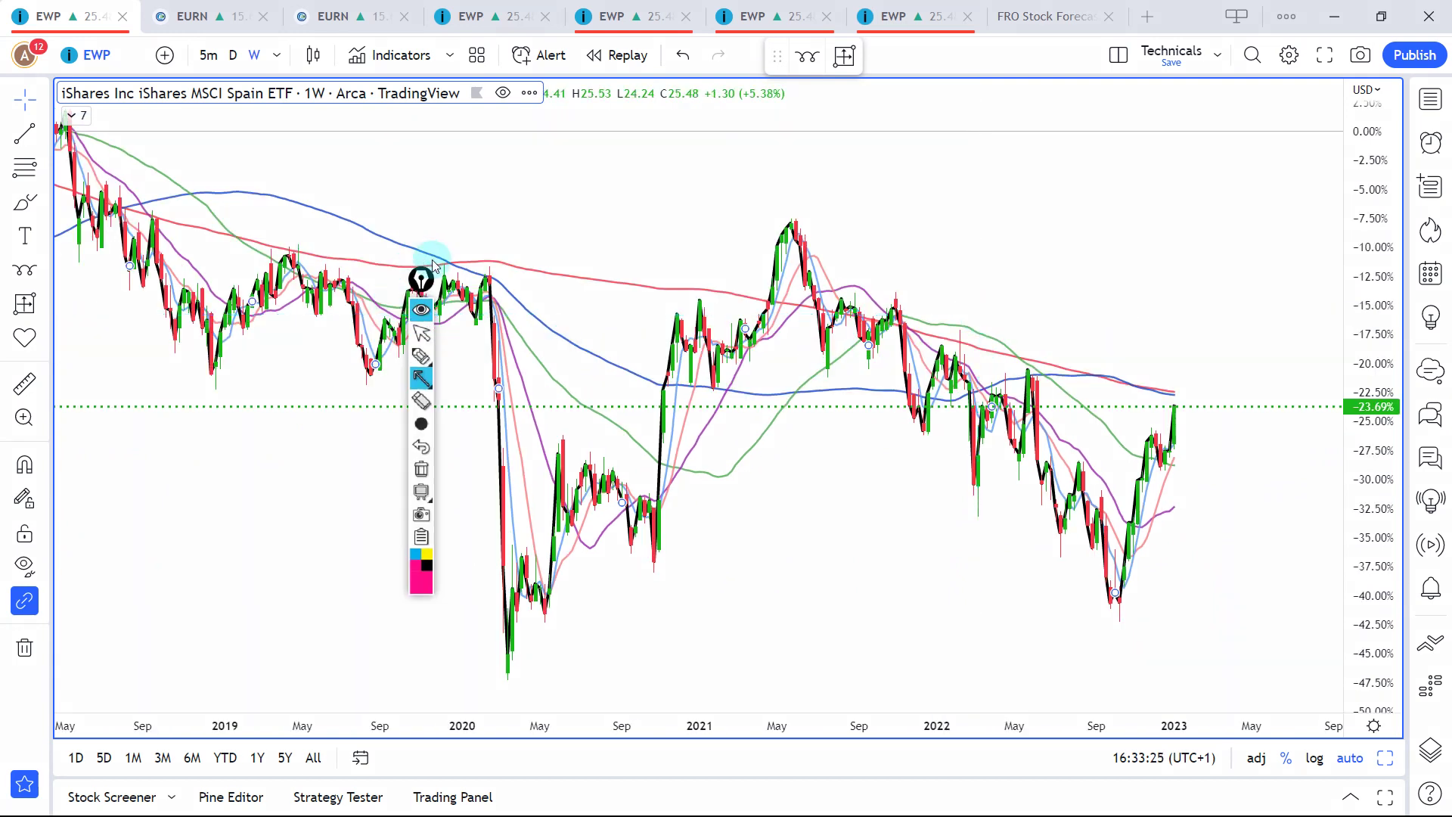
drag(421, 278, 33, 239)
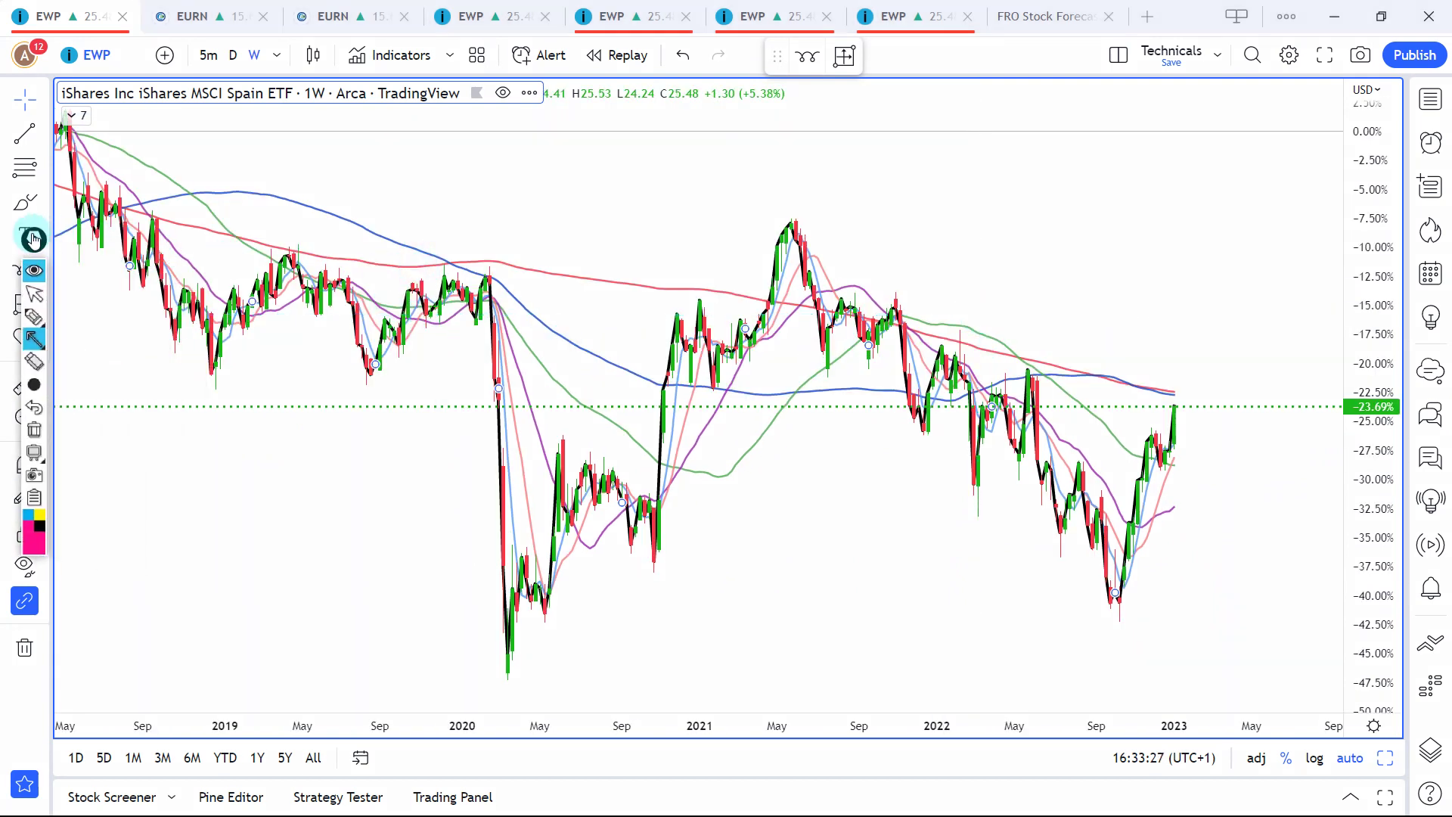
drag(343, 110, 295, 227)
drag(512, 161, 448, 256)
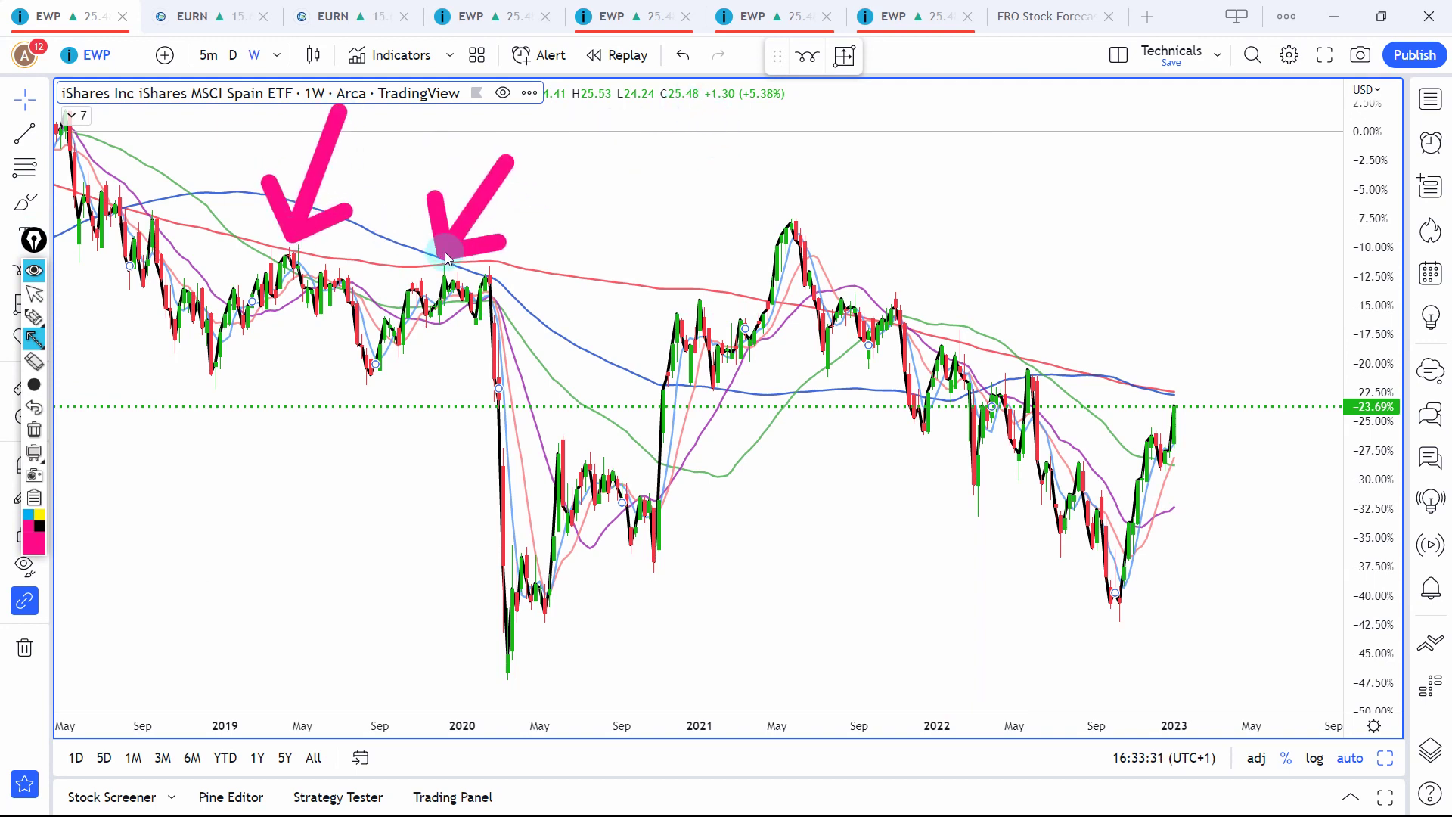
drag(914, 158, 882, 292)
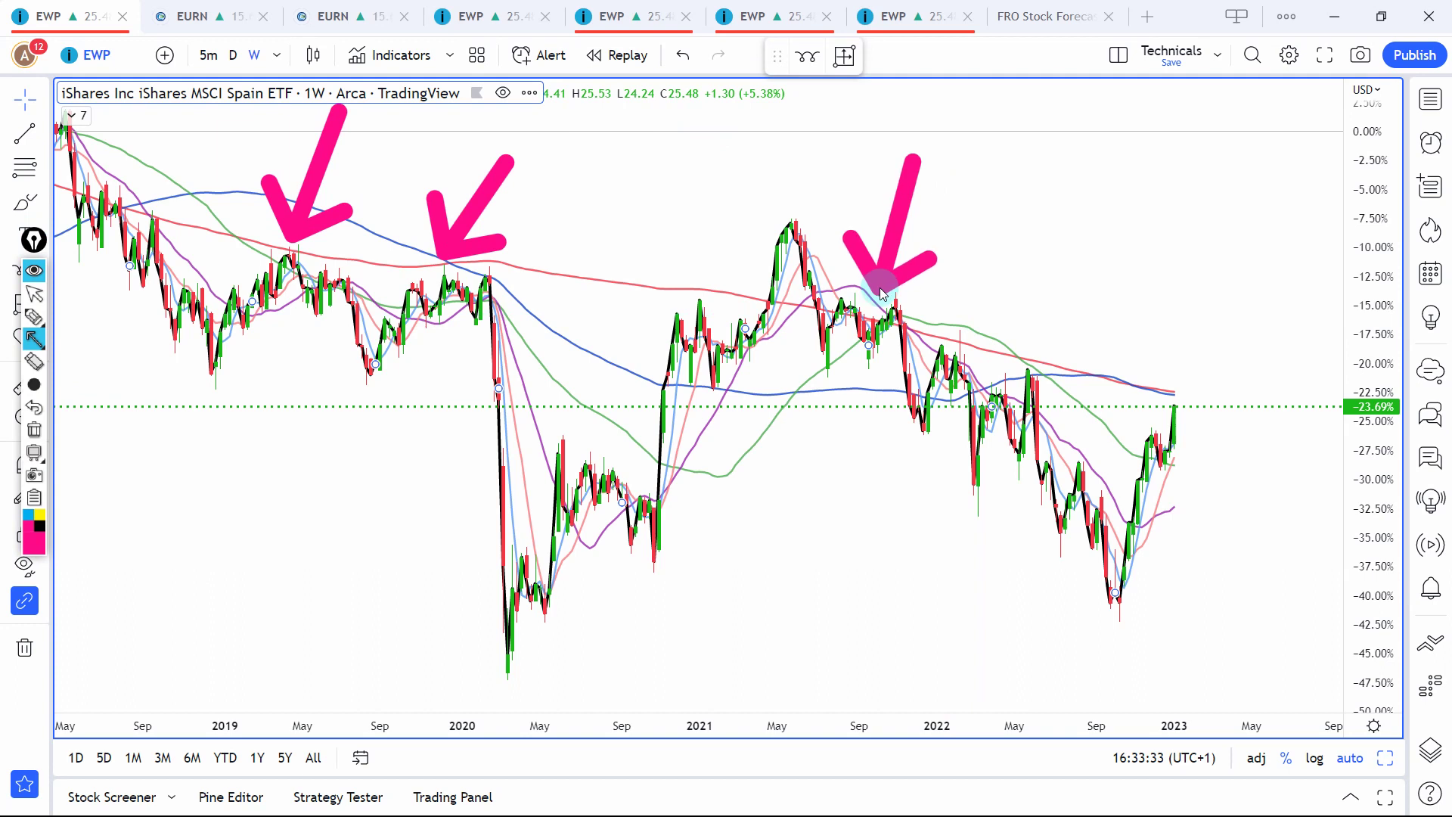
drag(993, 220, 968, 323)
Aim three more pink arrows at the latest price near the start of 2023, and close the annotation overlay.
drag(1223, 201, 1171, 384)
drag(1364, 600, 1199, 410)
drag(775, 497, 1149, 411)
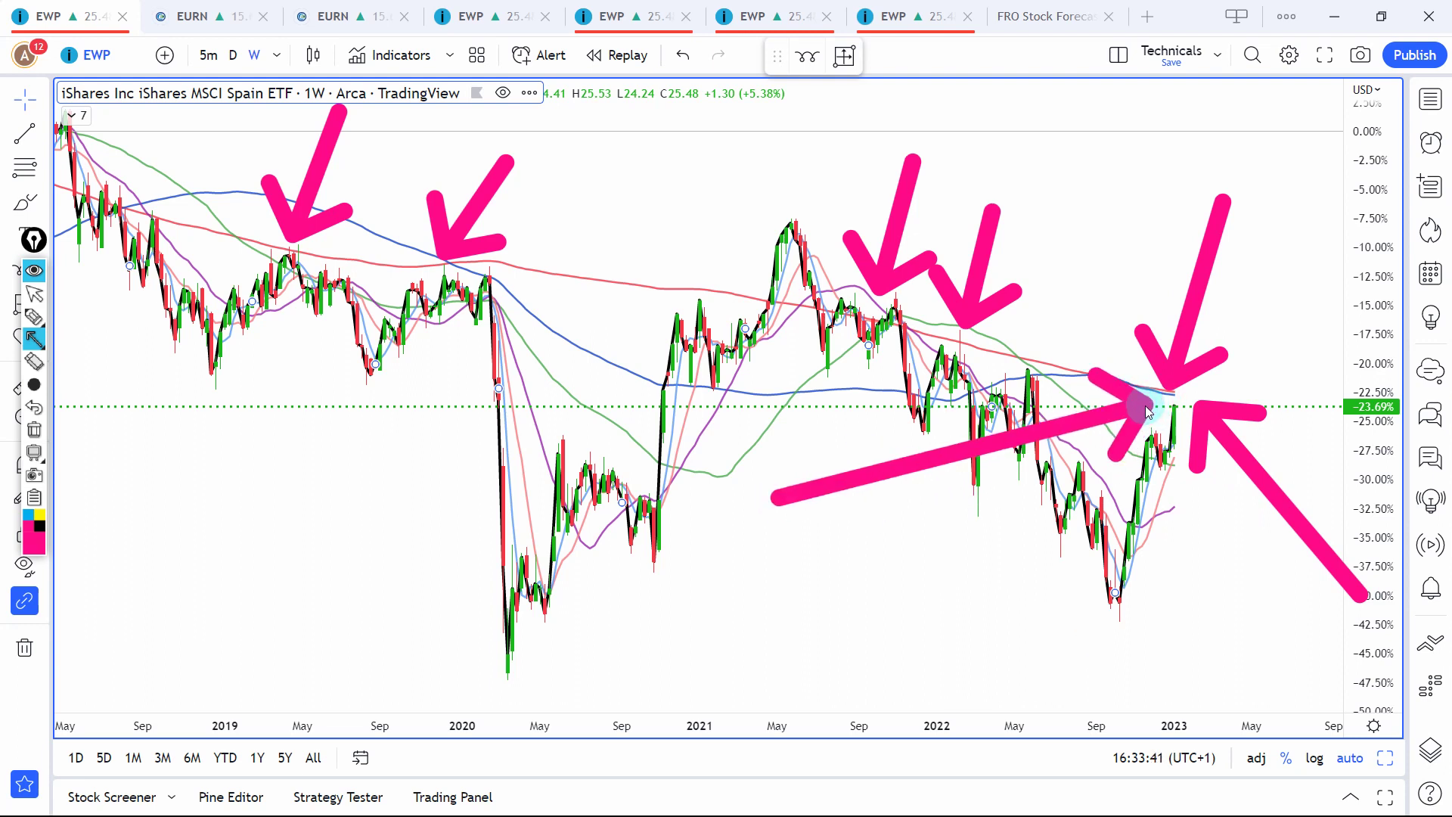
key(Escape)
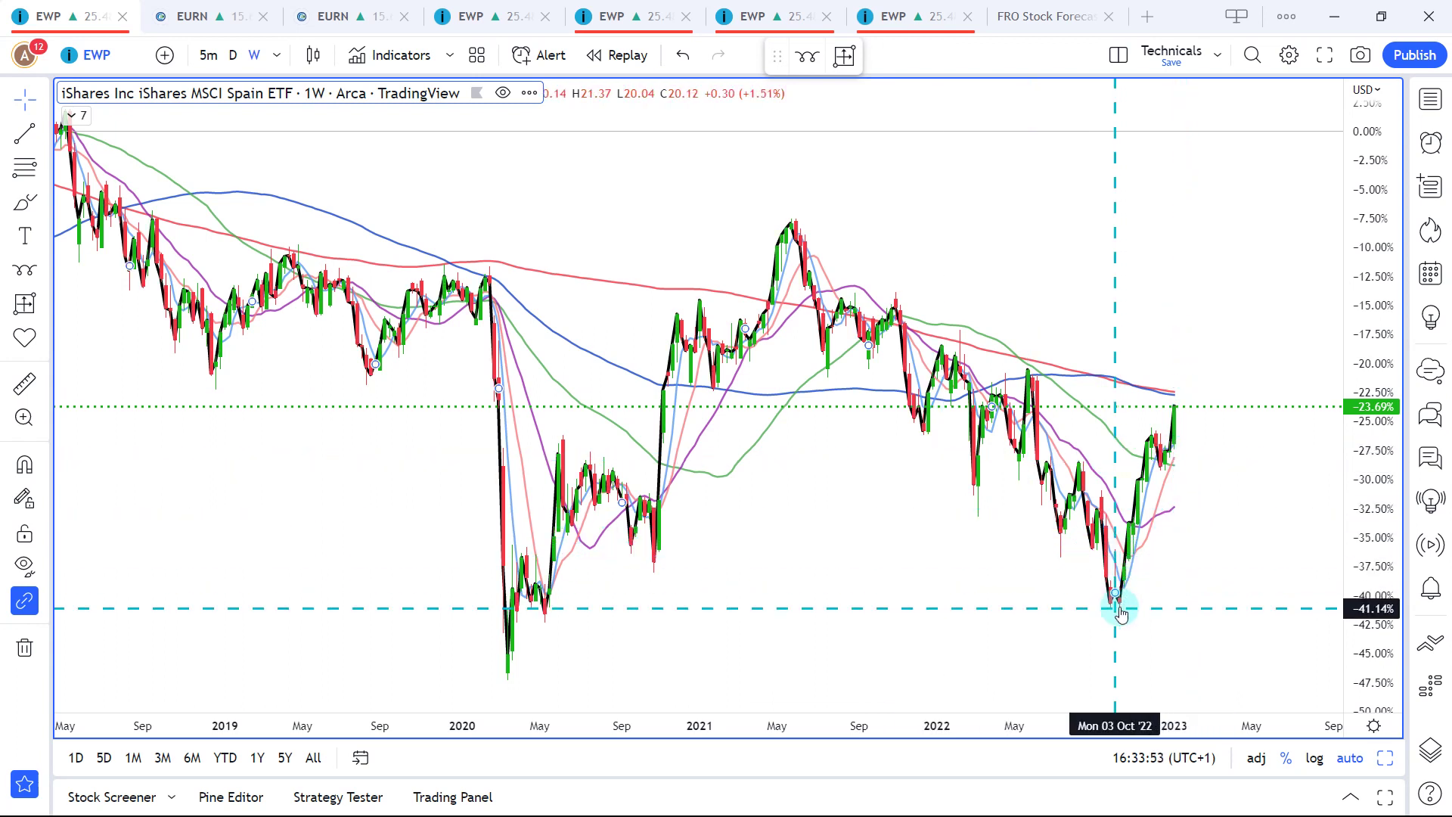
Examine the recent price against its moving averages on the daily timeframe, and return the chart to weekly.
scroll(1161, 521, up, 1)
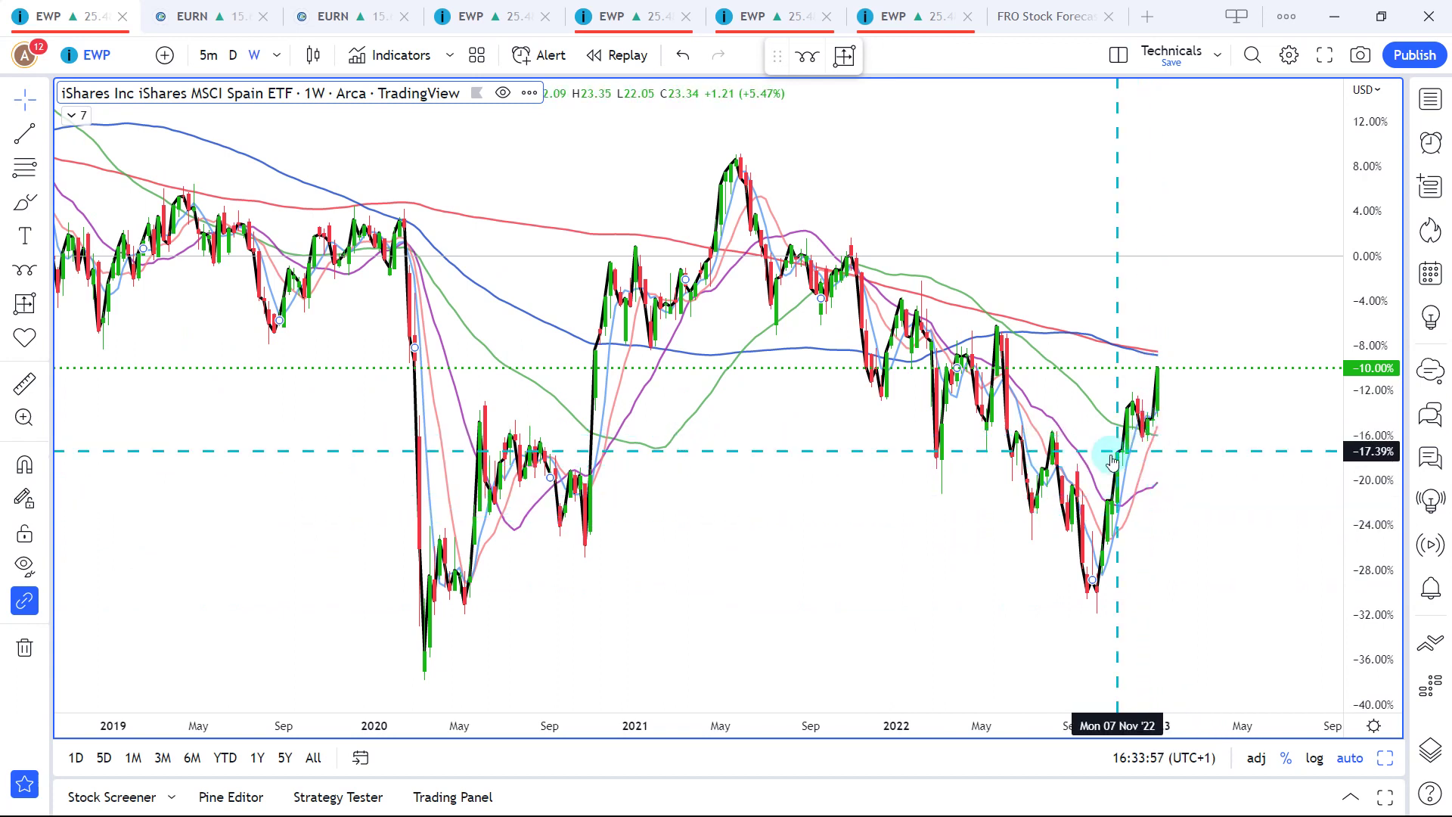
scroll(1112, 461, up, 1)
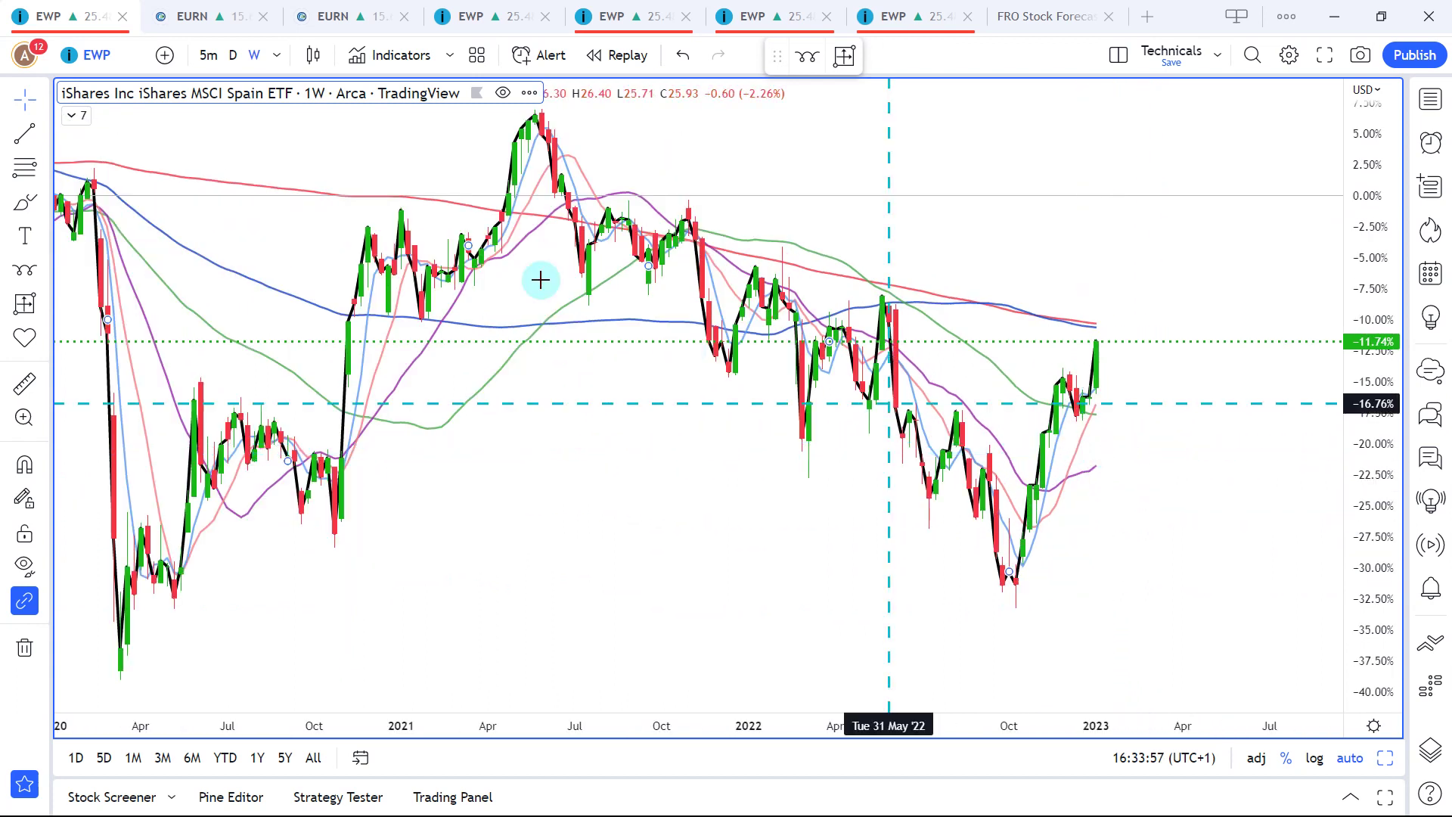
click(233, 55)
scroll(540, 511, down, 3)
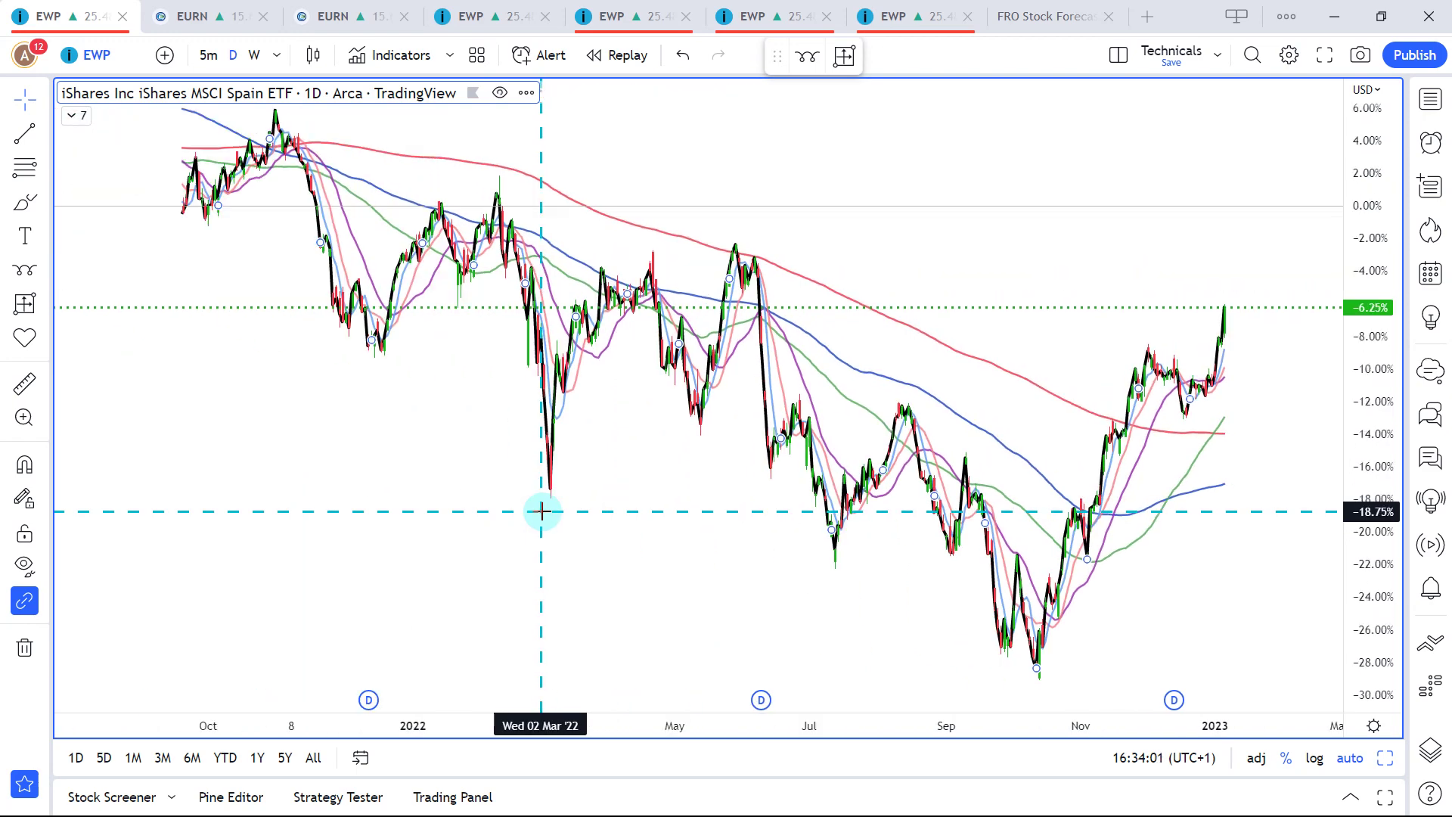
click(254, 55)
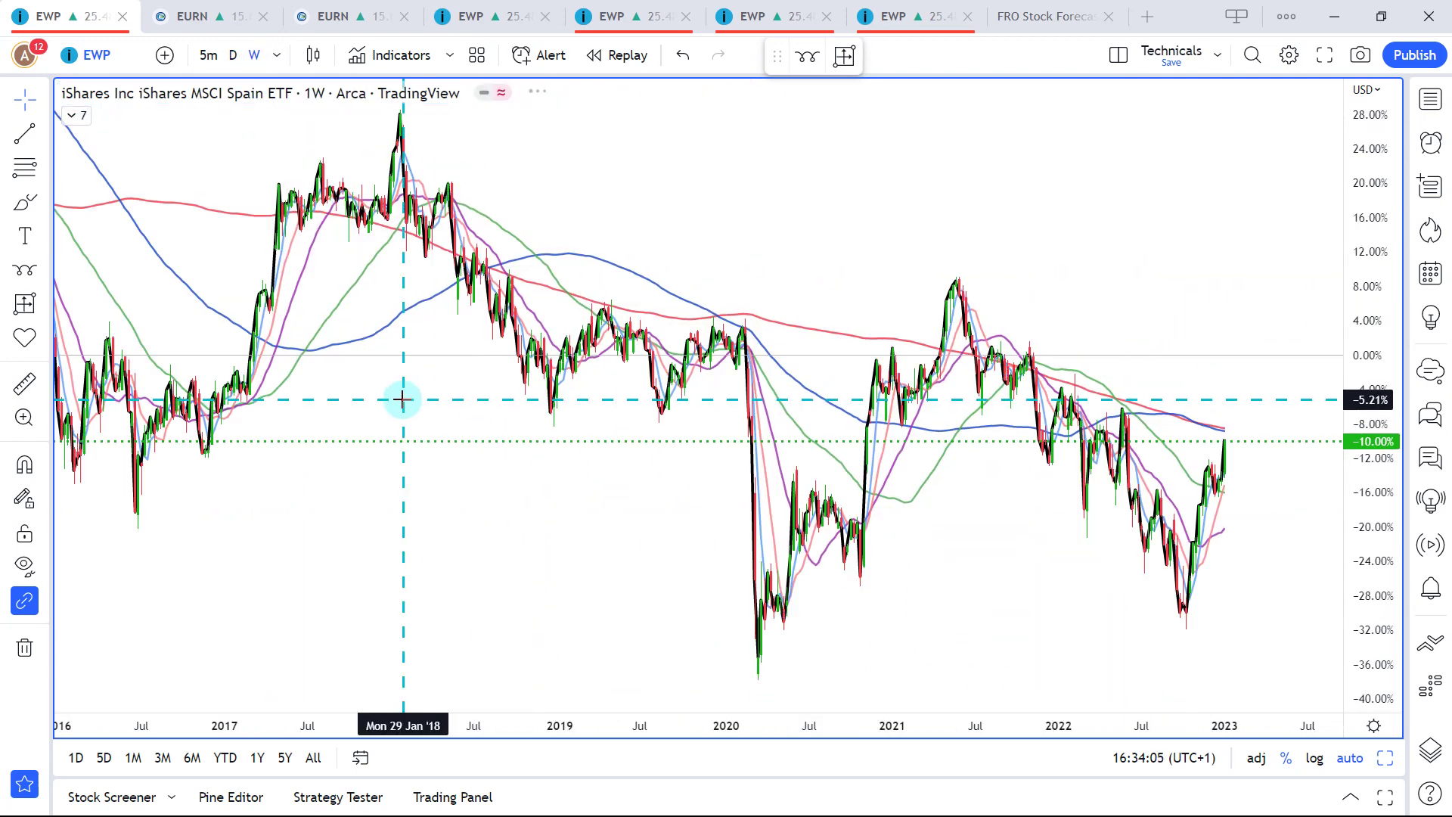
Restore the side-by-side chart layout and examine the weekly MACD, Accum/Dist, RSI and PPO indicator panes.
key(alt+Return)
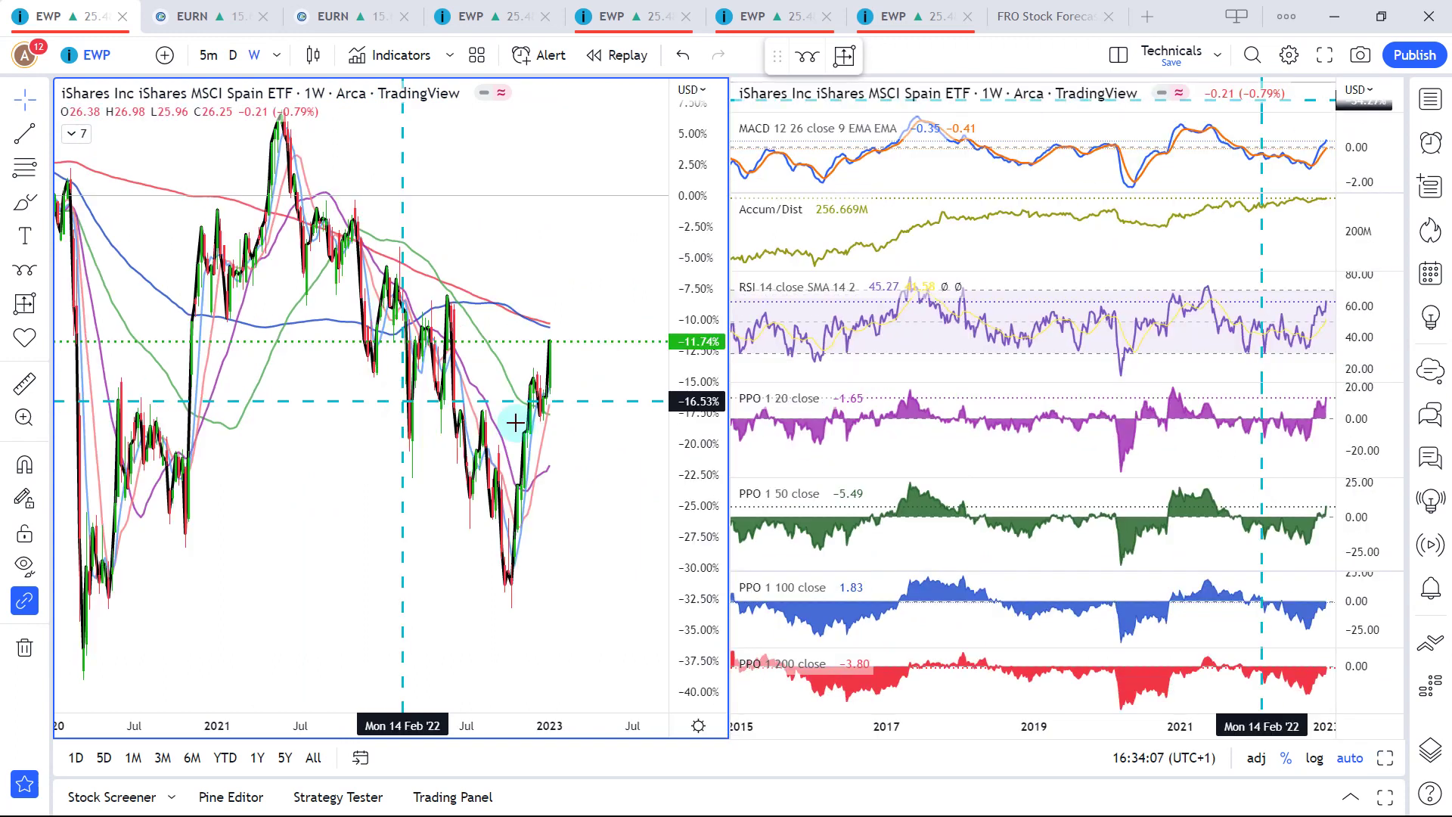
drag(1019, 242, 976, 241)
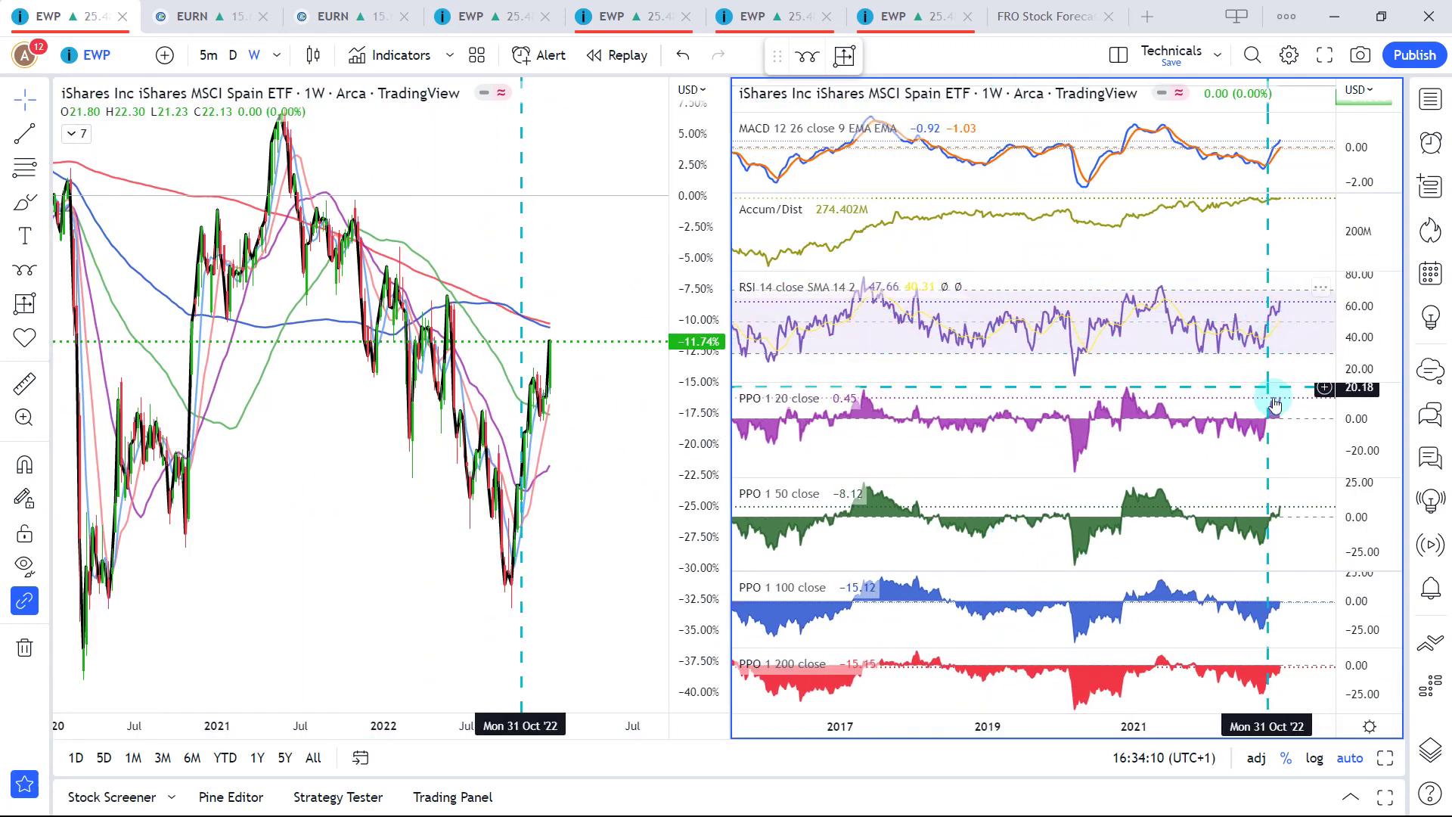
Switch the EWP charts to the daily timeframe and examine the indicators and moving averages back to 2021 and earlier.
scroll(1265, 390, down, 3)
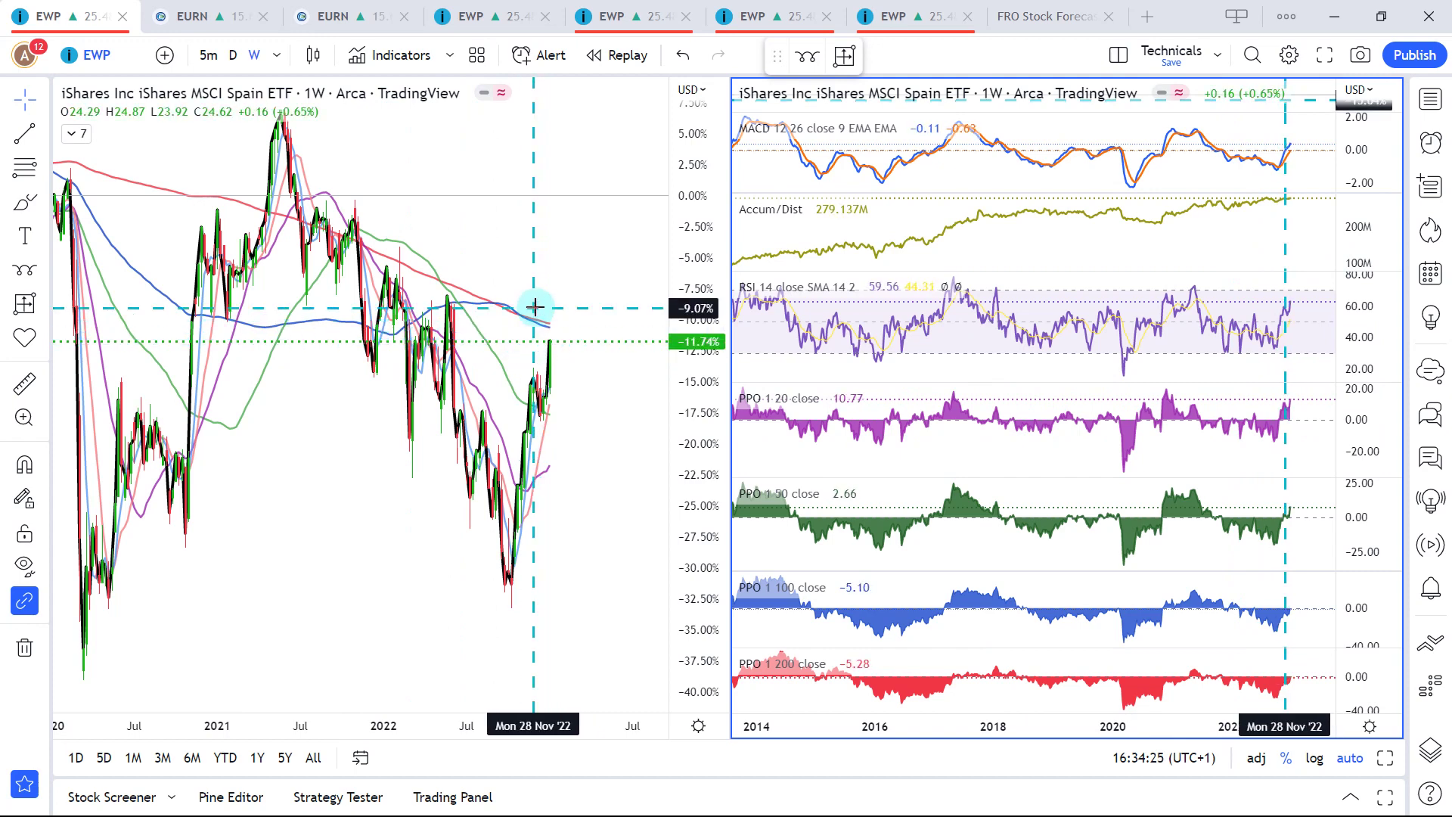
click(231, 56)
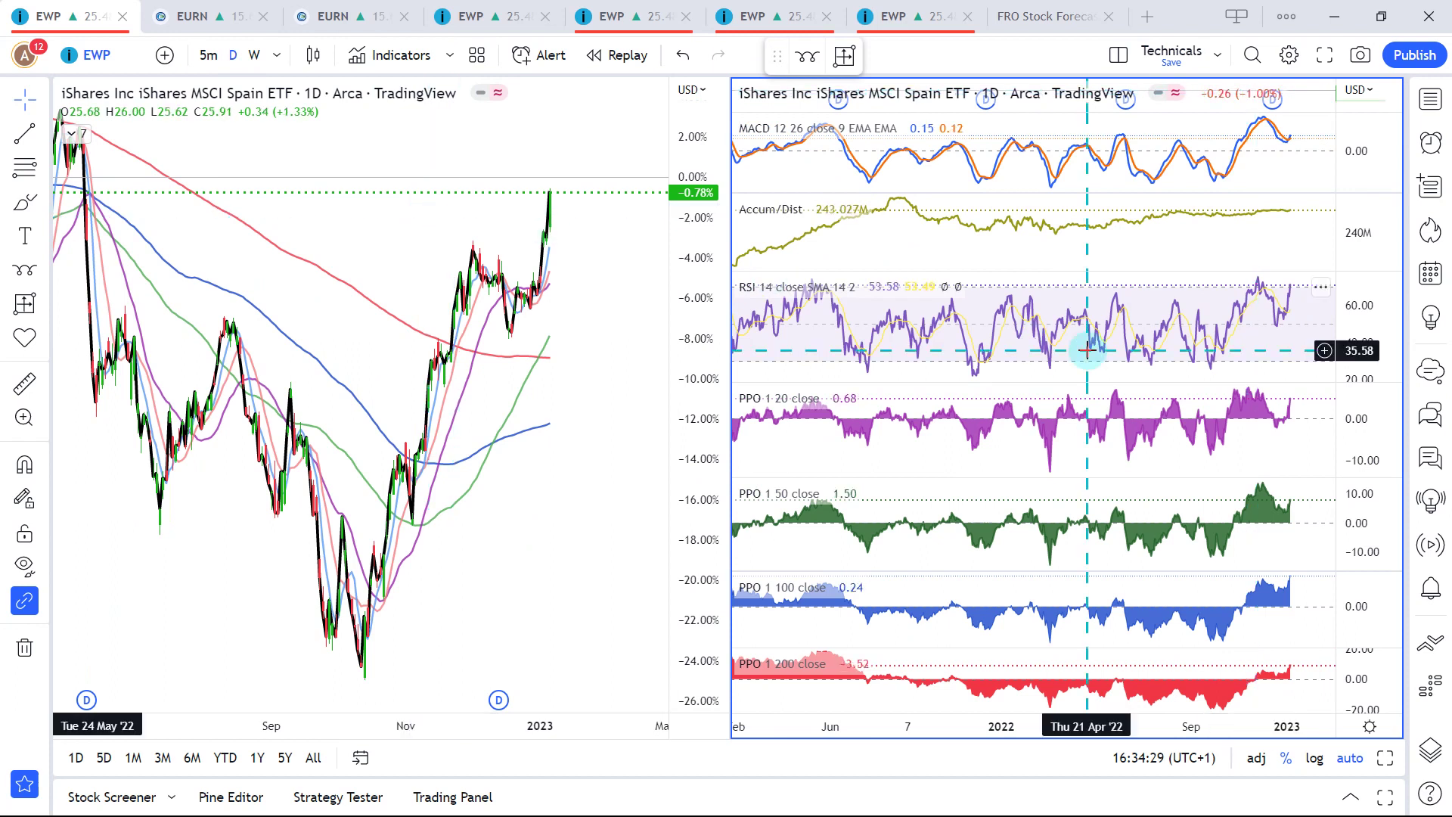
scroll(1265, 294, down, 3)
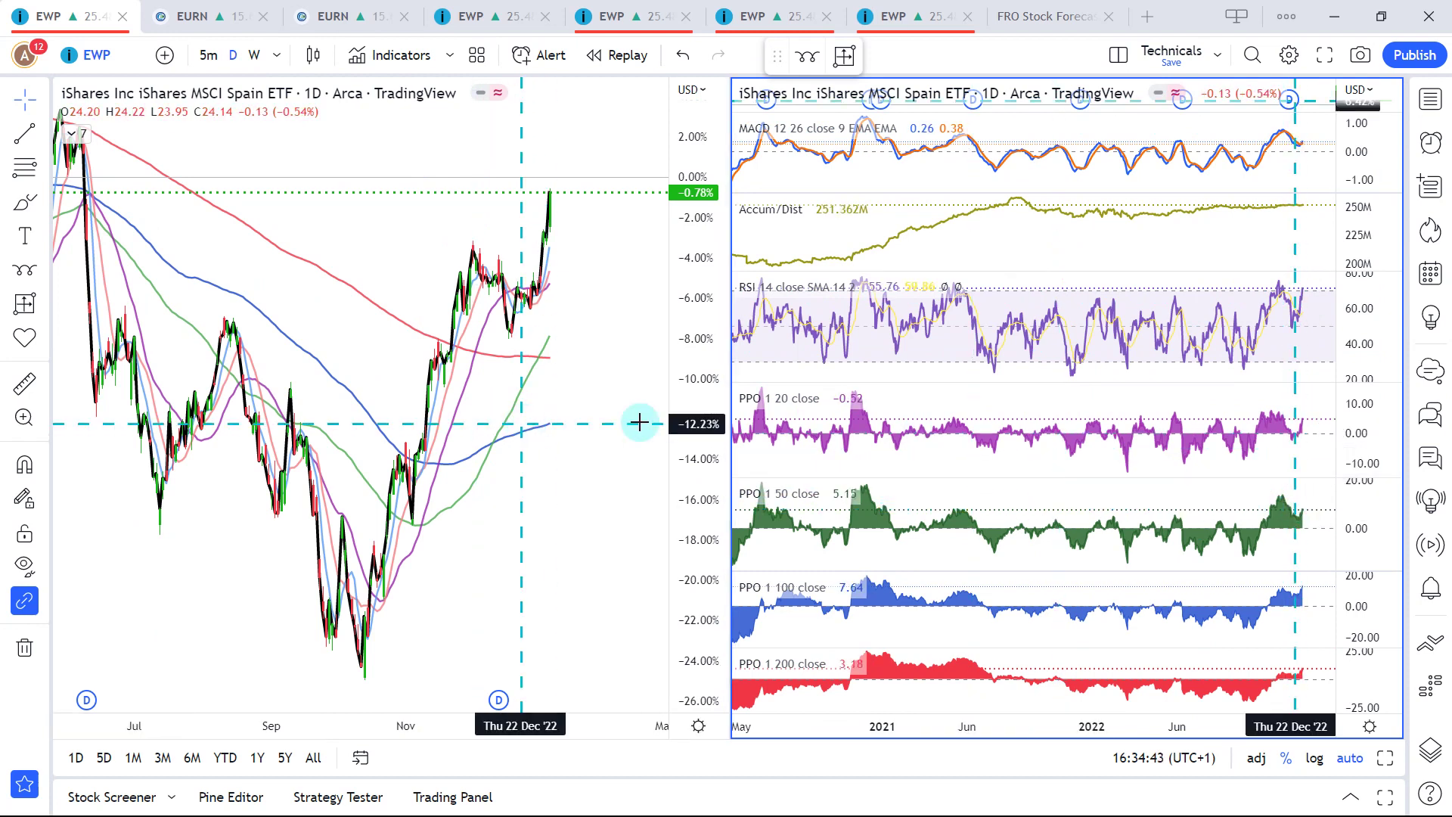
drag(1005, 348, 1063, 351)
scroll(324, 427, down, 3)
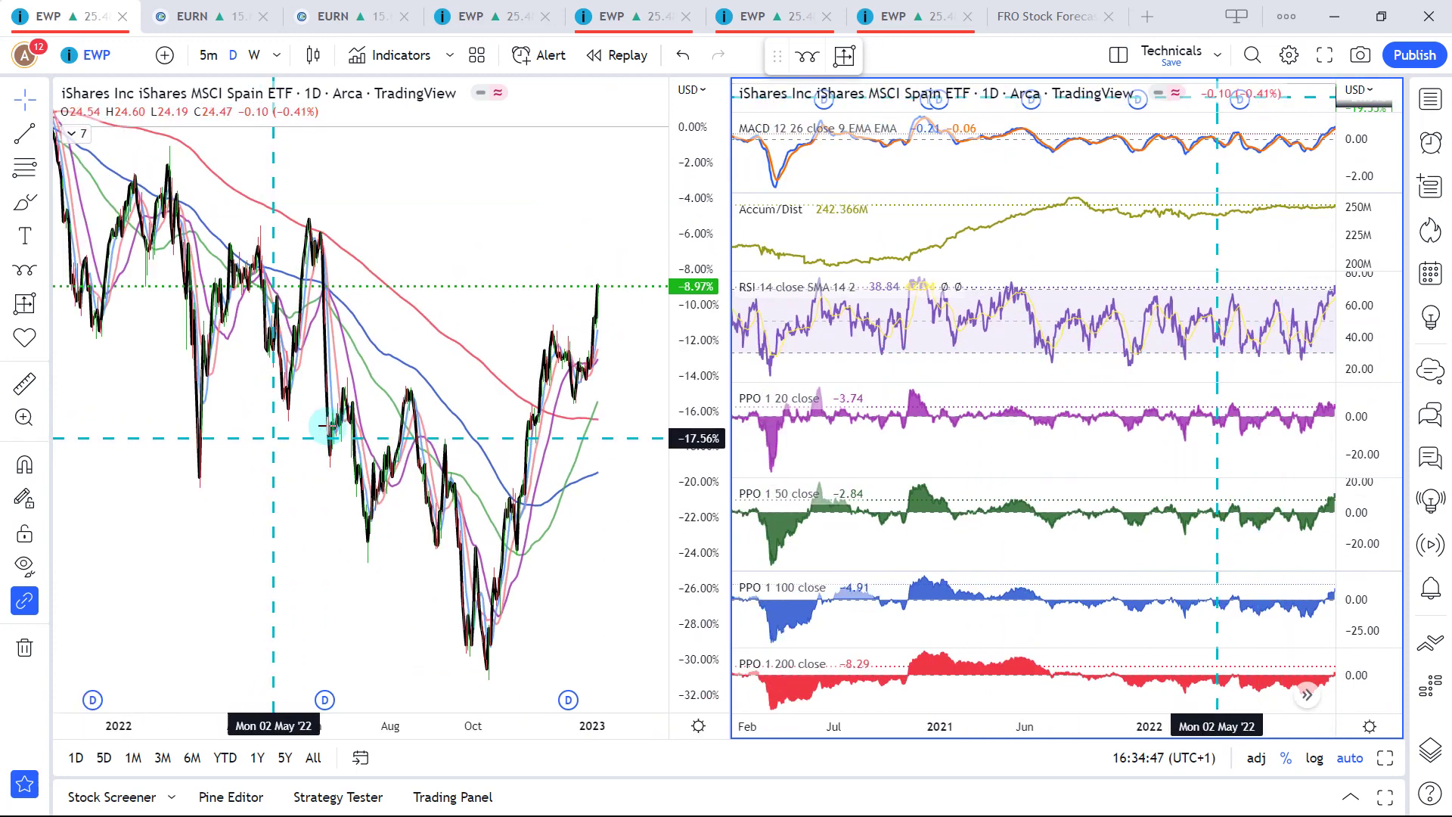
scroll(323, 427, down, 5)
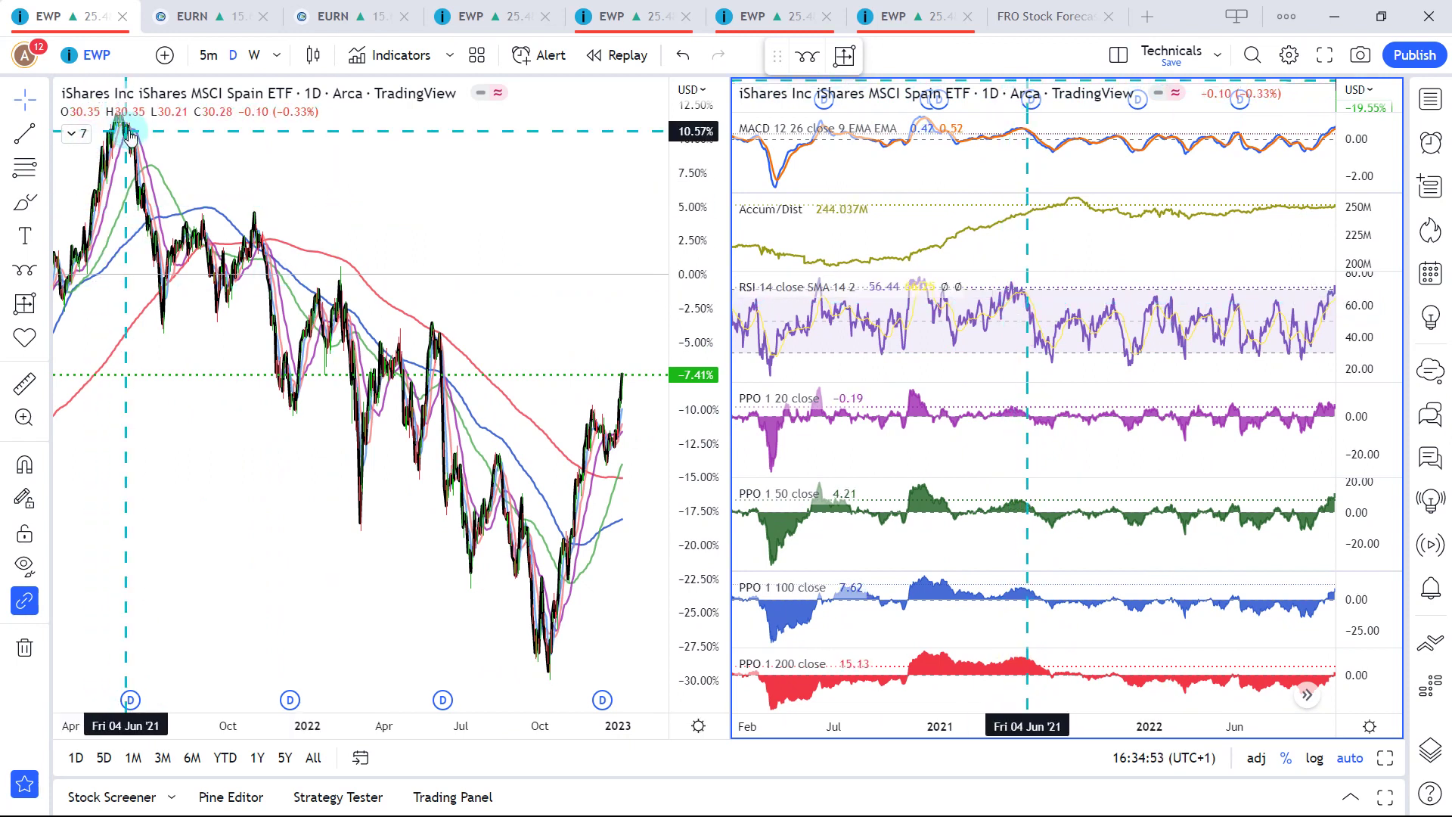
click(282, 397)
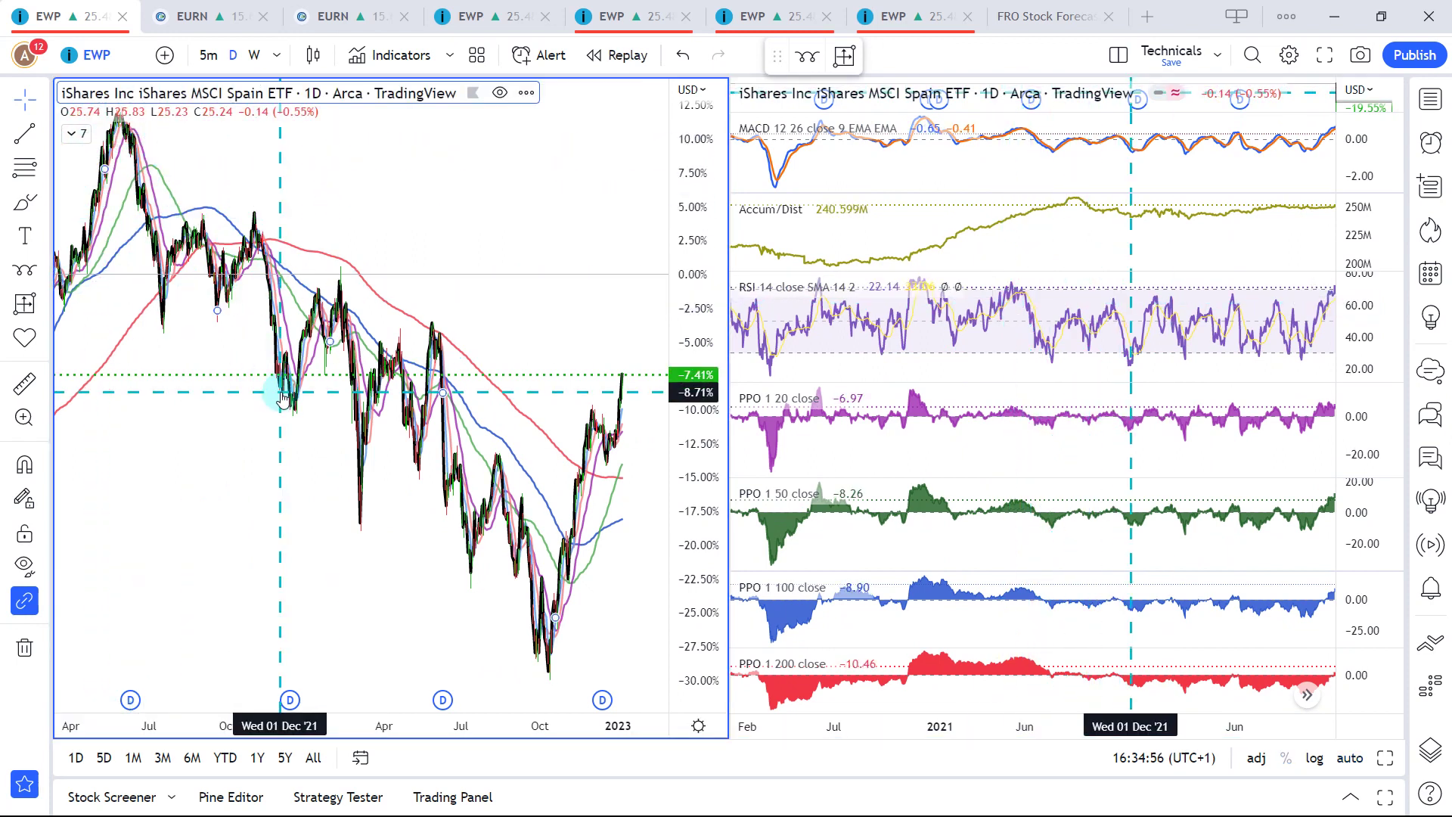
key(alt+Return)
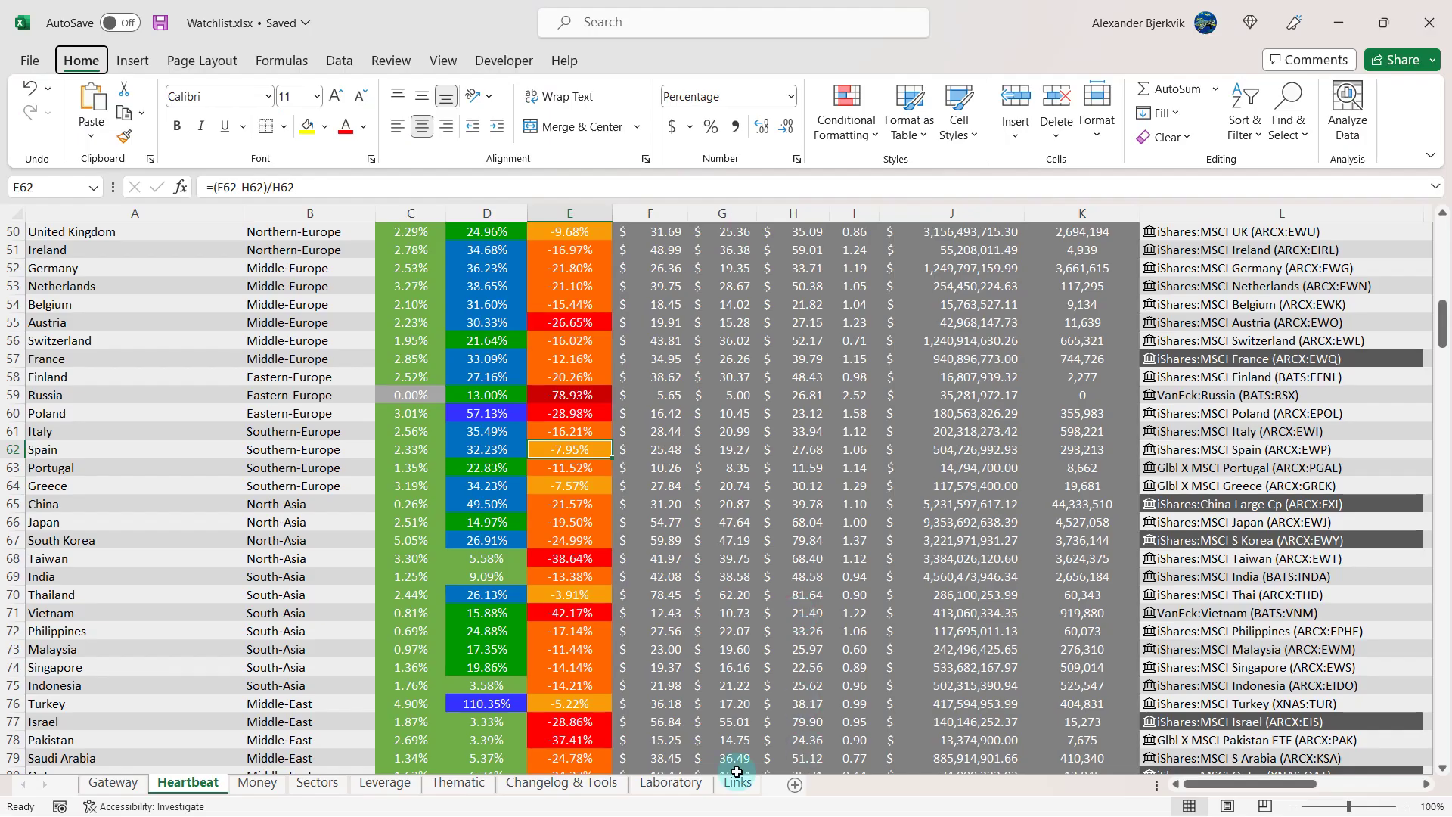
In the watchlist workbook's Laboratory sheet, enter "200 WMA Resistance" as the Spain ETF ($EWP) entry signal.
click(667, 782)
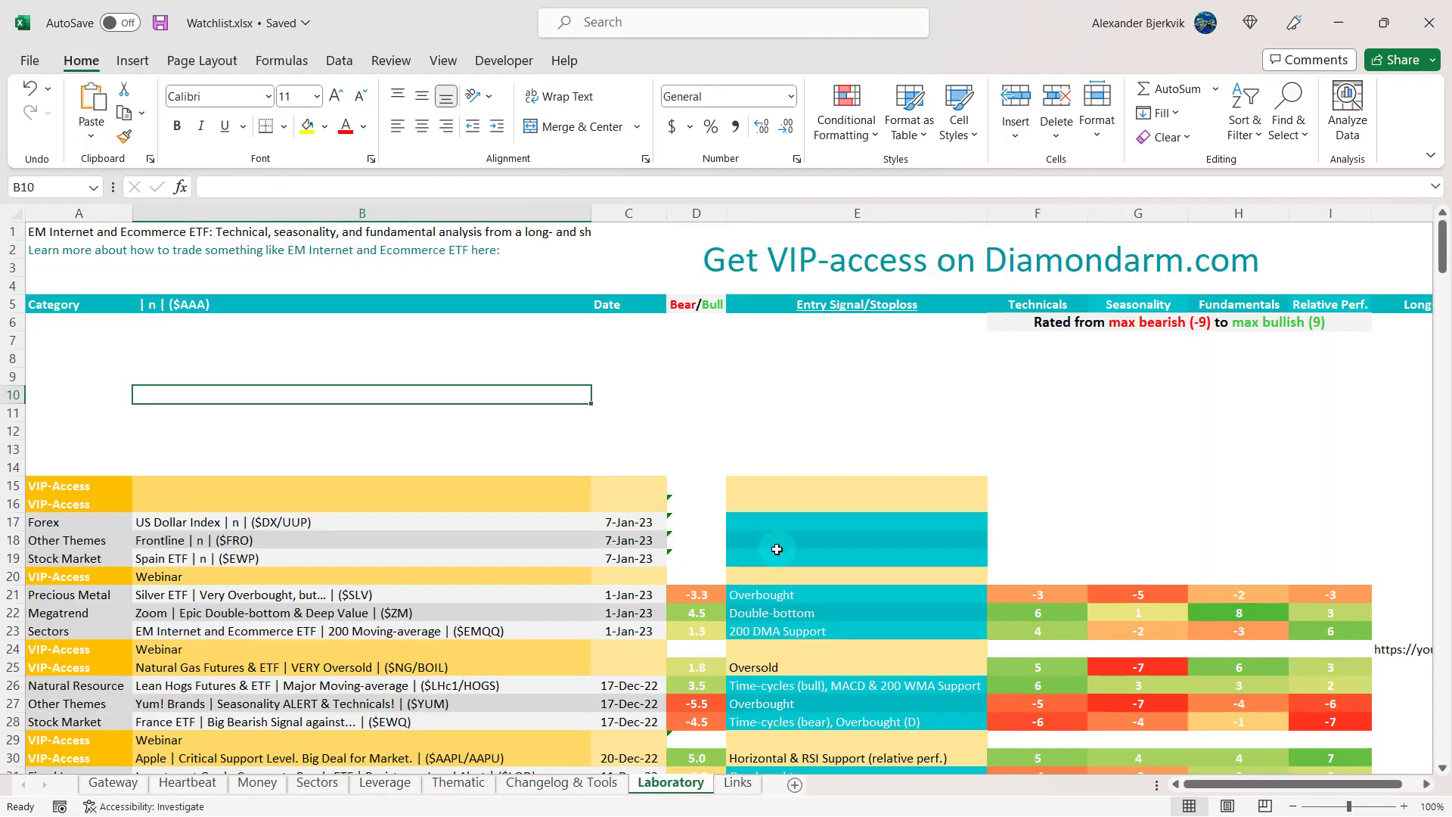
click(821, 554)
text(200 WMA Resistance)
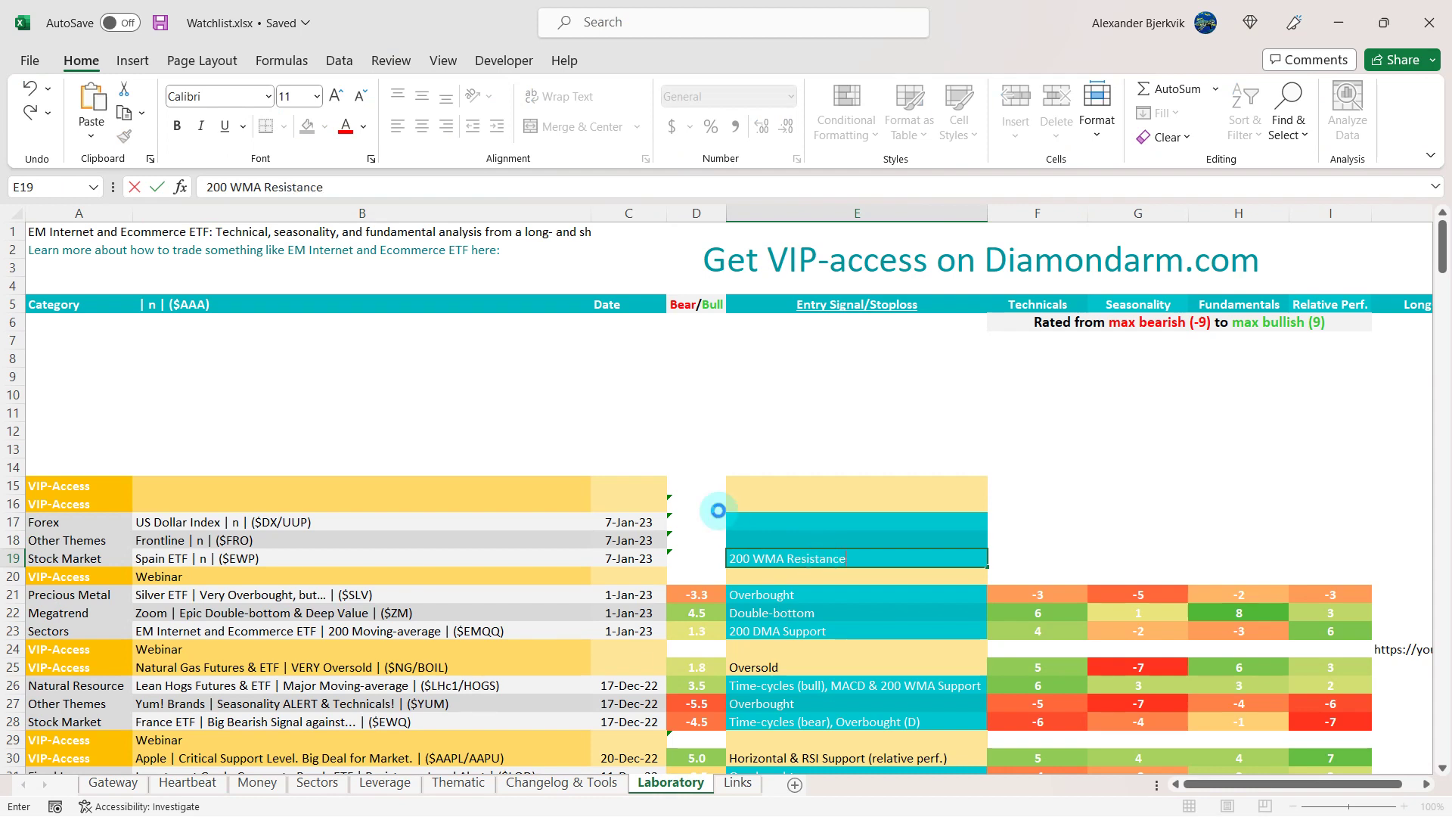
click(719, 510)
key(Escape)
click(1048, 670)
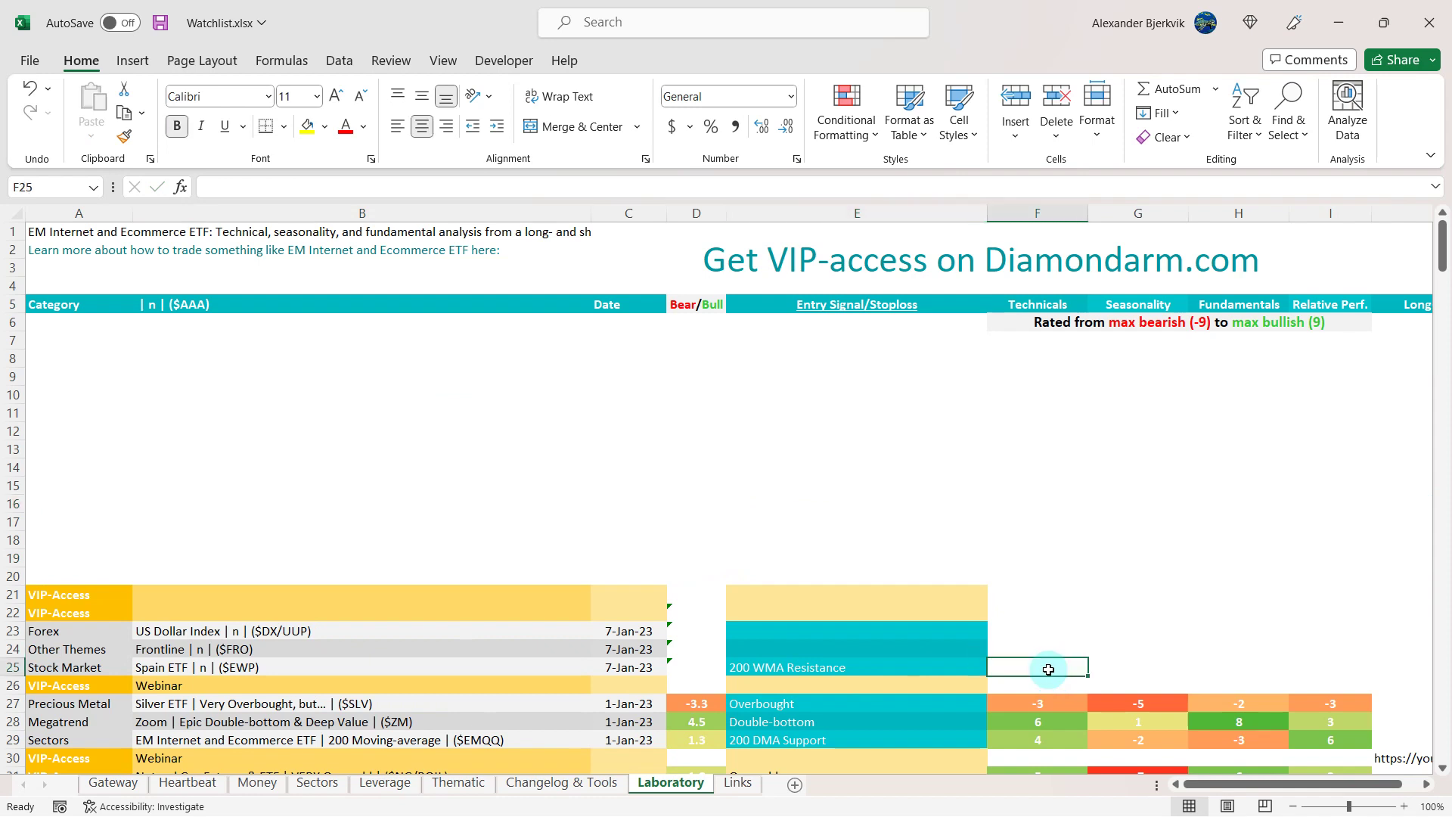
Extend the Spain ETF entry signal to "200 WMA Resistance & Overbought RSI (D)".
double_click(904, 670)
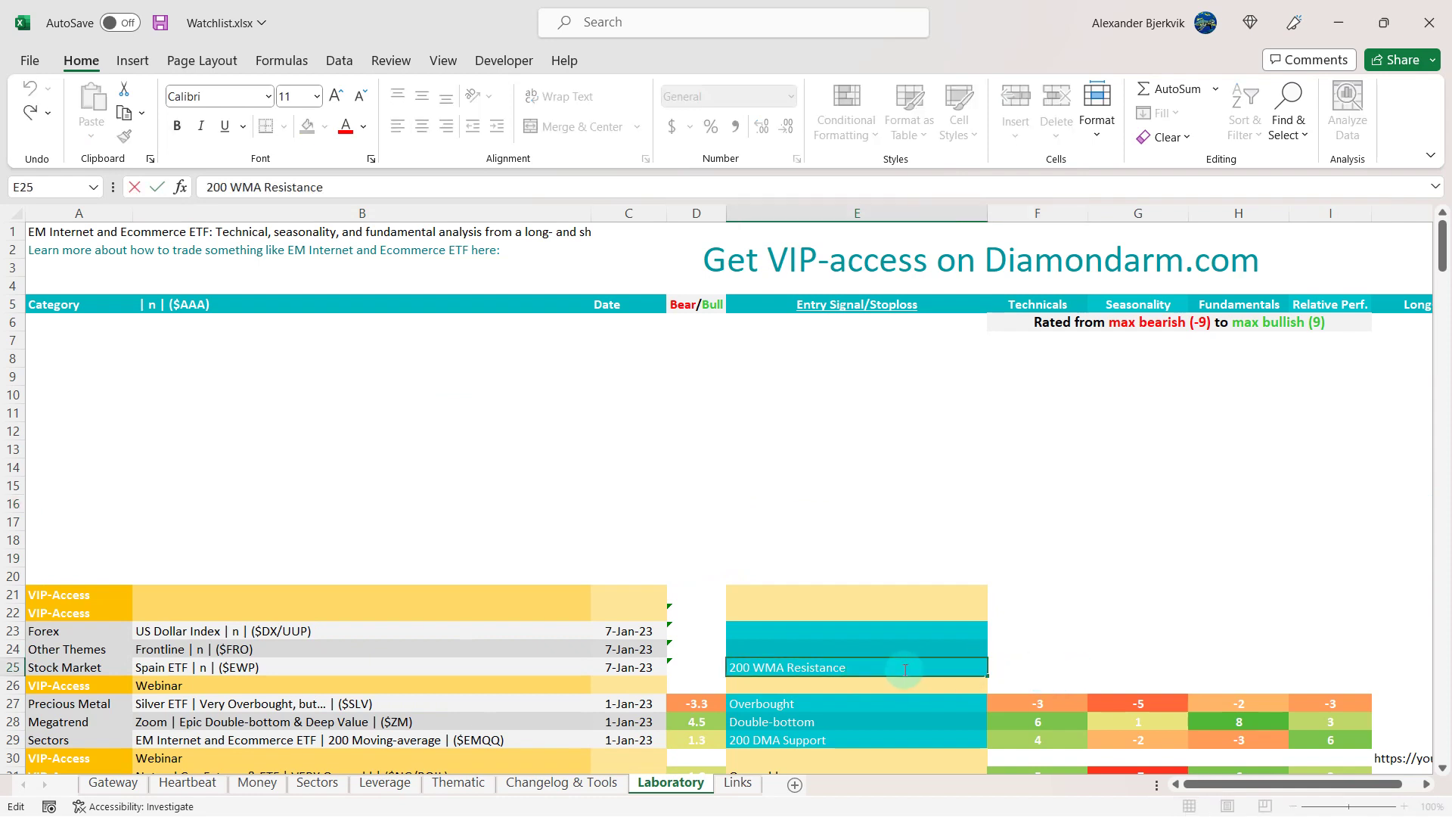
text(& 50 DMA Resistance)
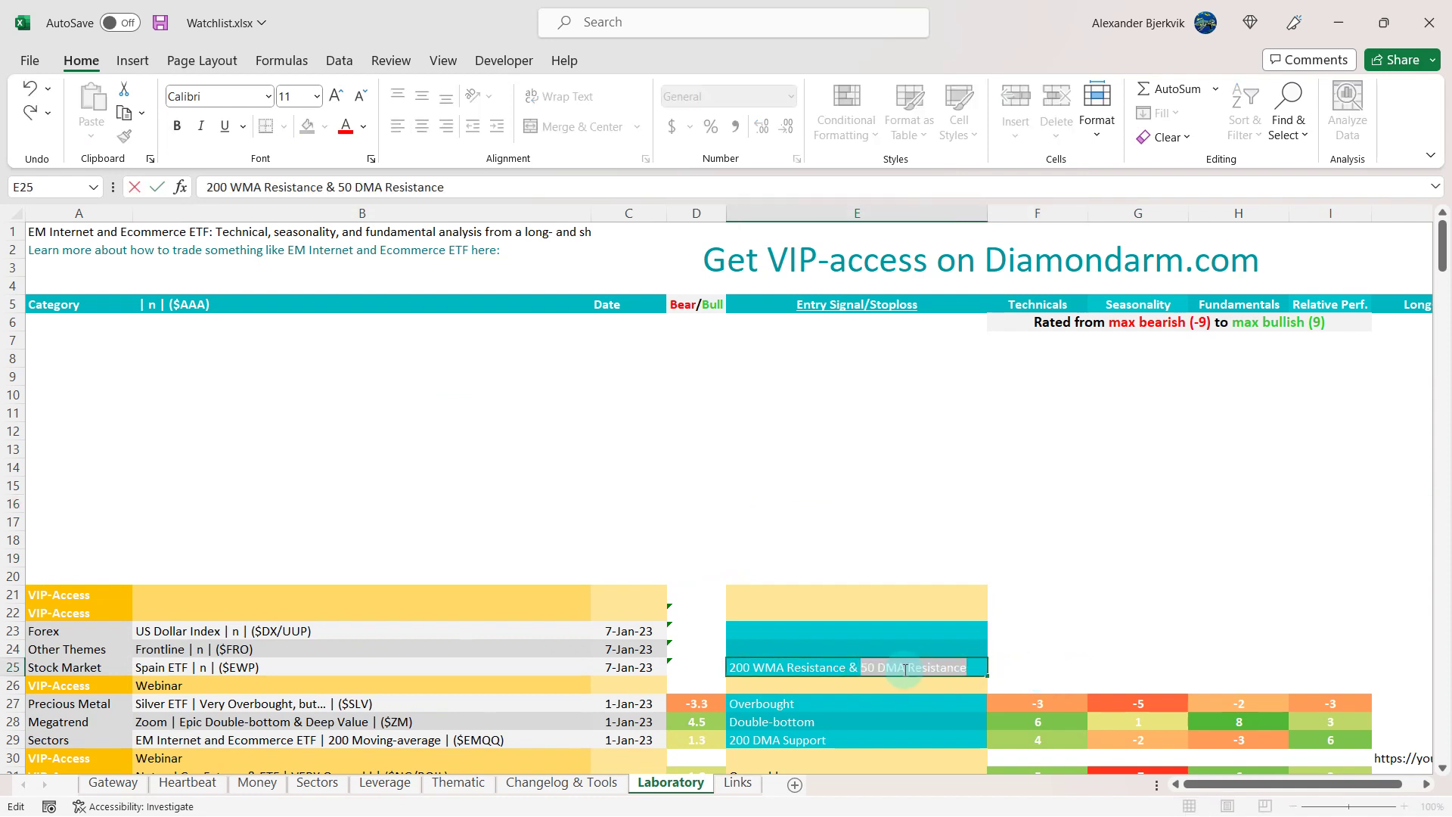
text(Overbought)
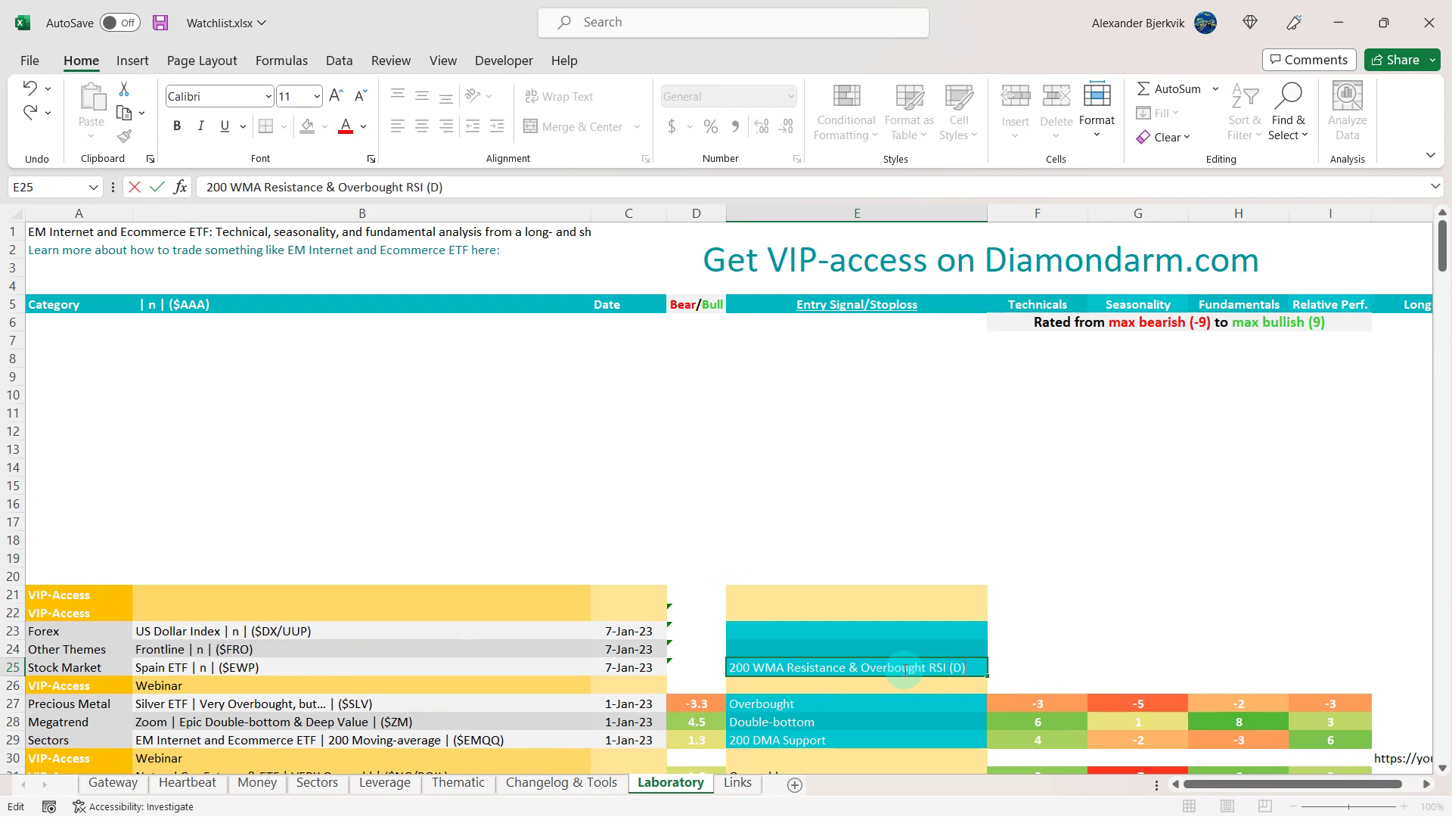
Rate the Spain ETF's Technicals as -5.
click(1016, 665)
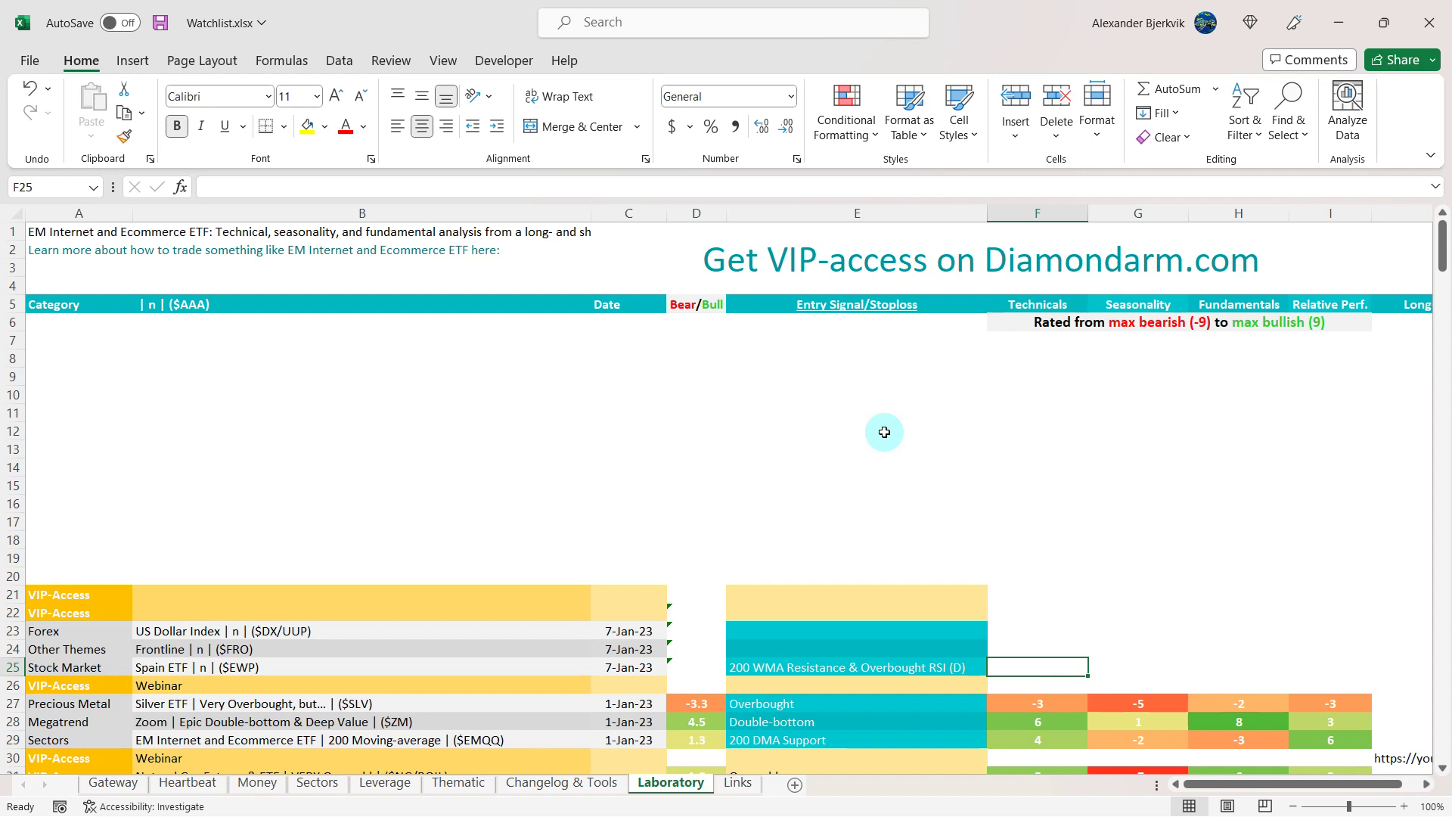
text(-5)
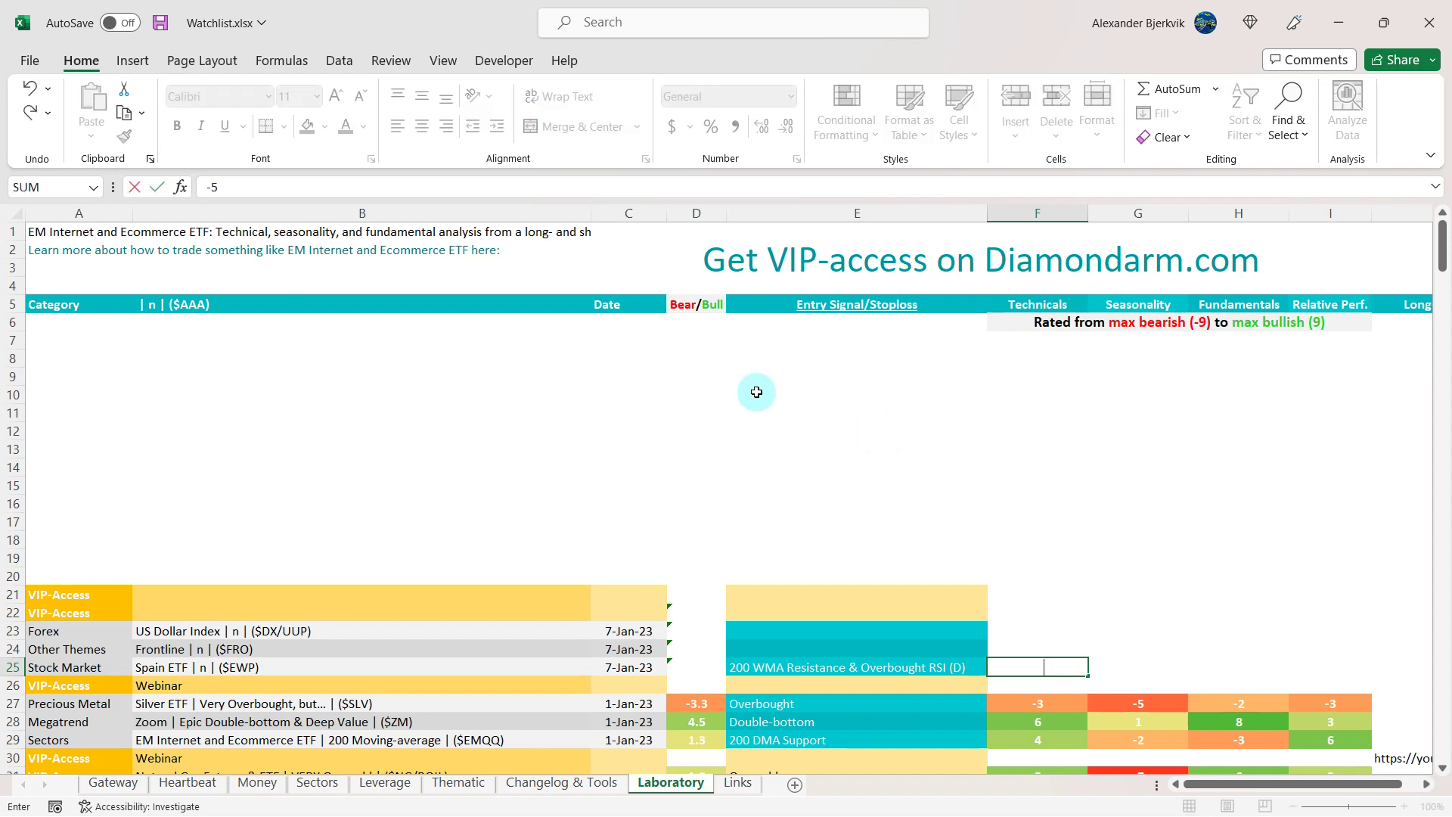
click(698, 391)
Switch to TradingView, open EWP's Seasonality layout, and examine the seasonal forecast curves and monthly return table since 2003.
key(alt+Tab)
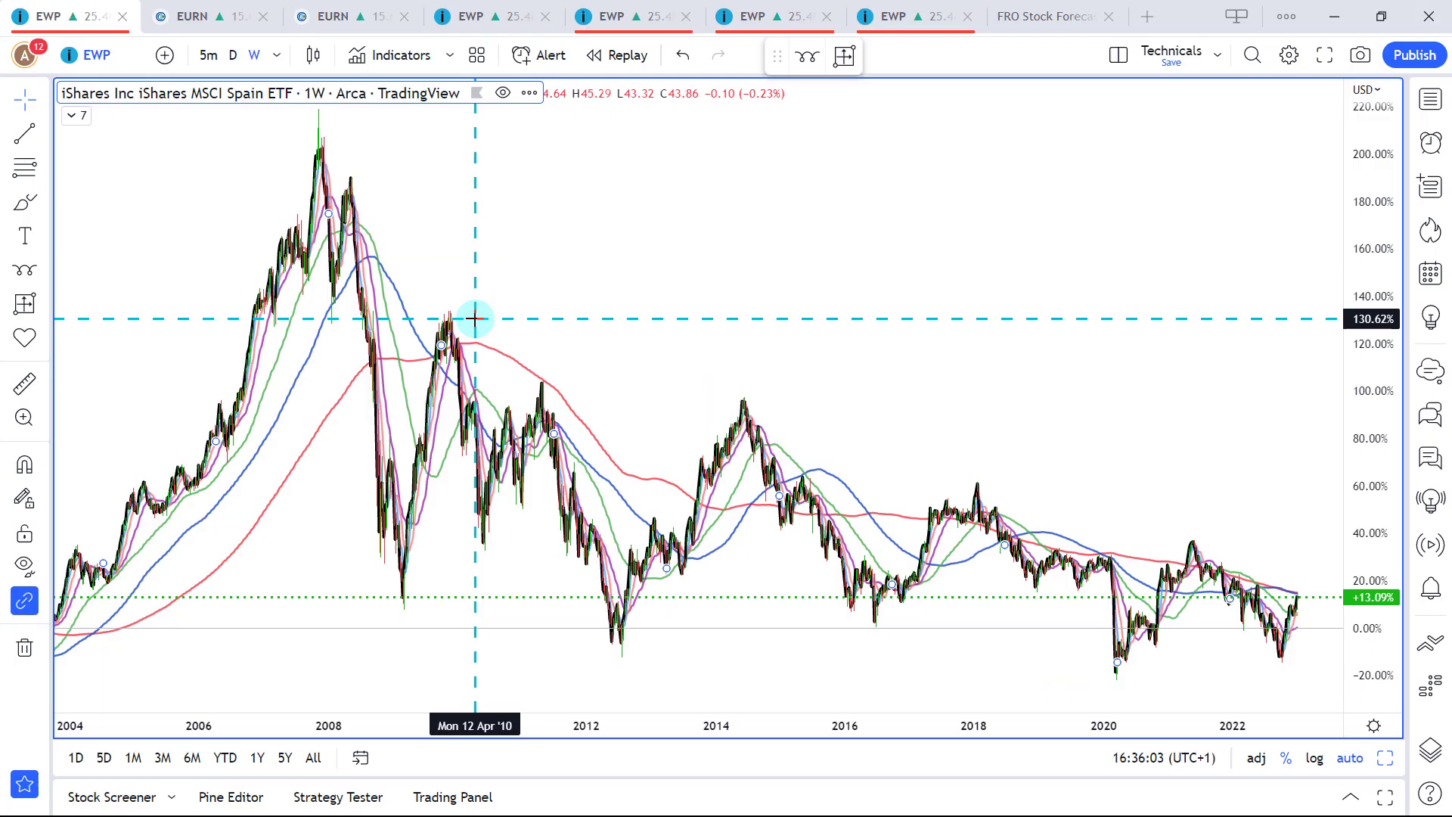
click(613, 17)
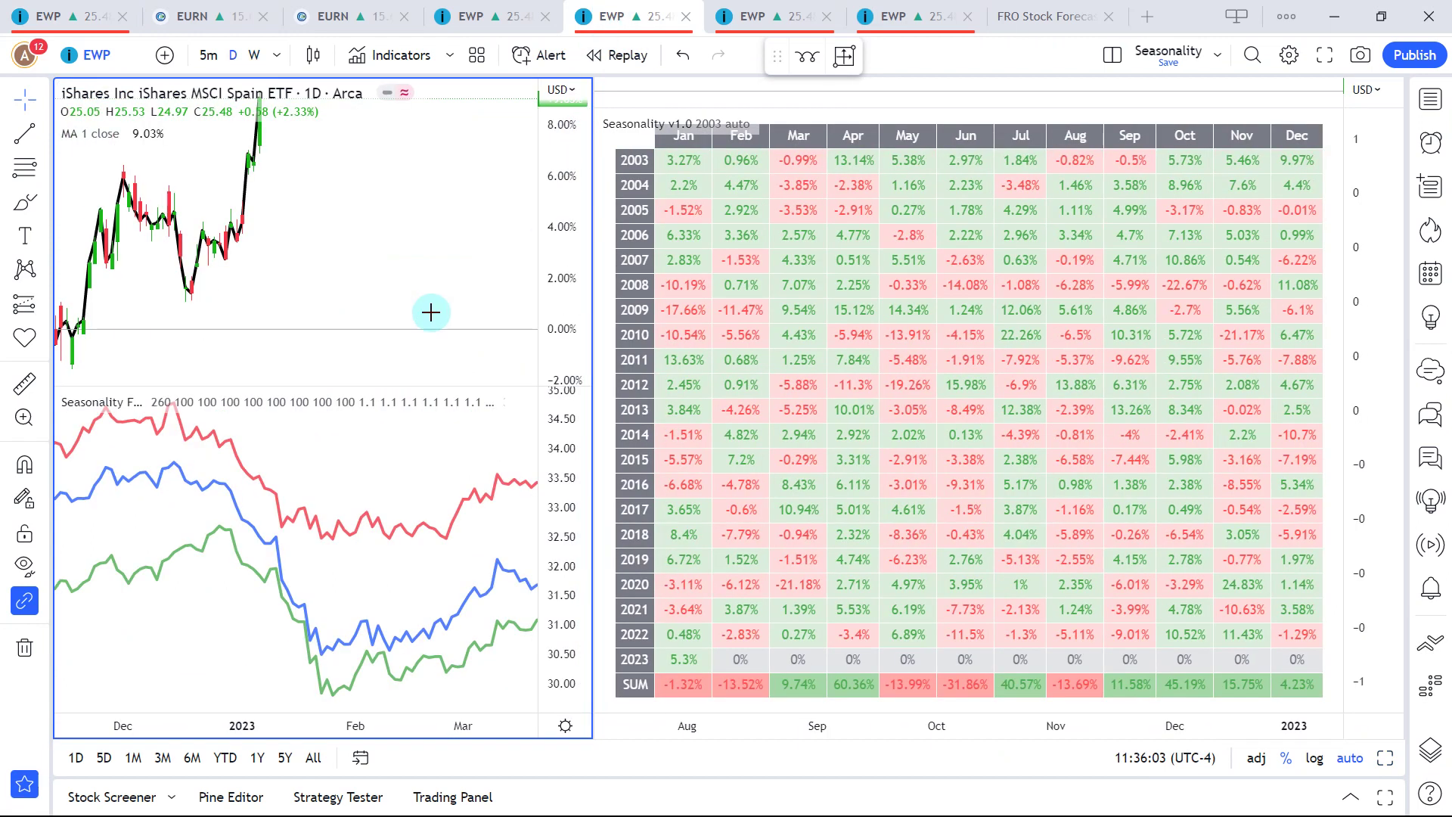
click(375, 289)
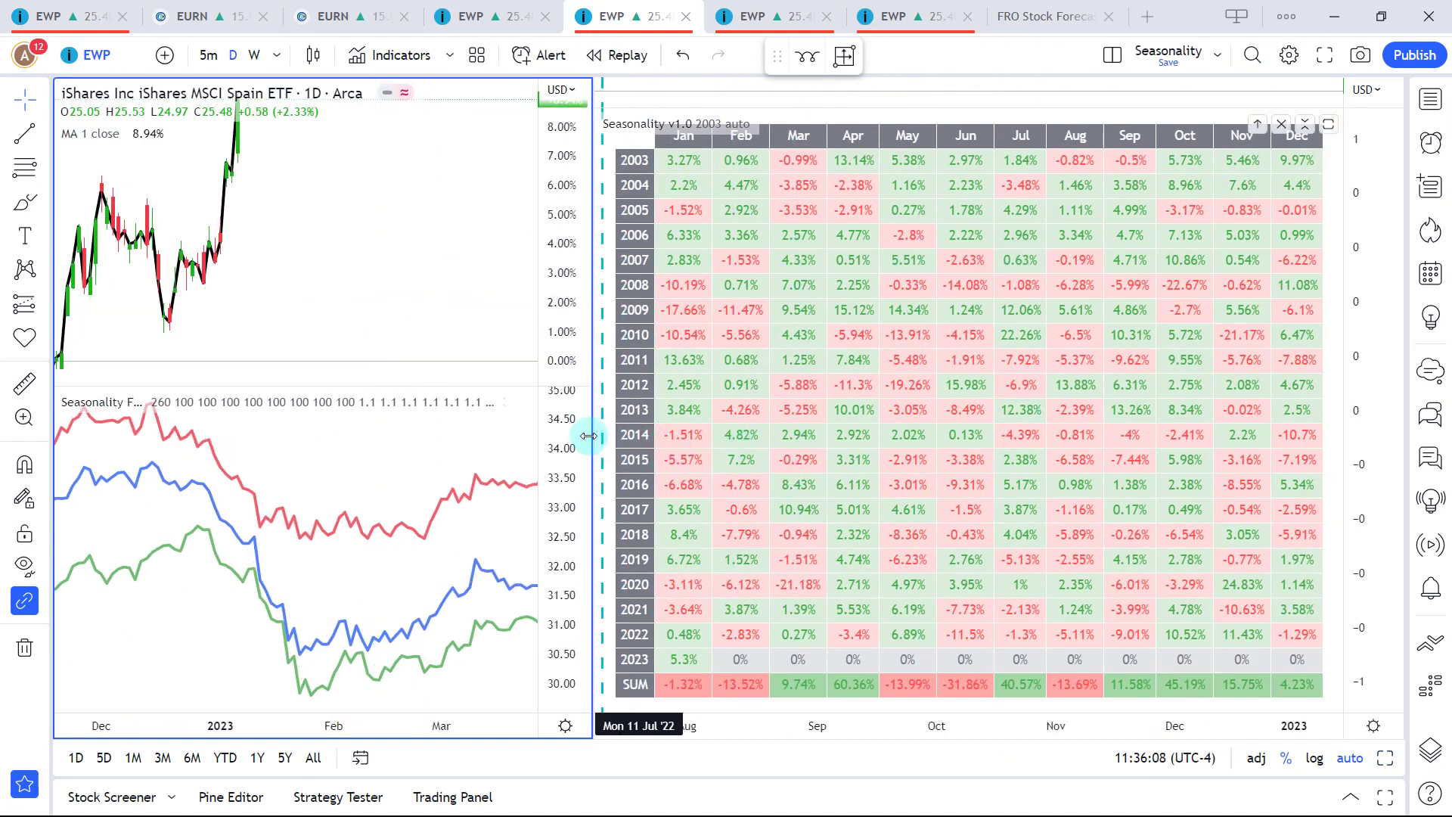
drag(595, 433, 620, 424)
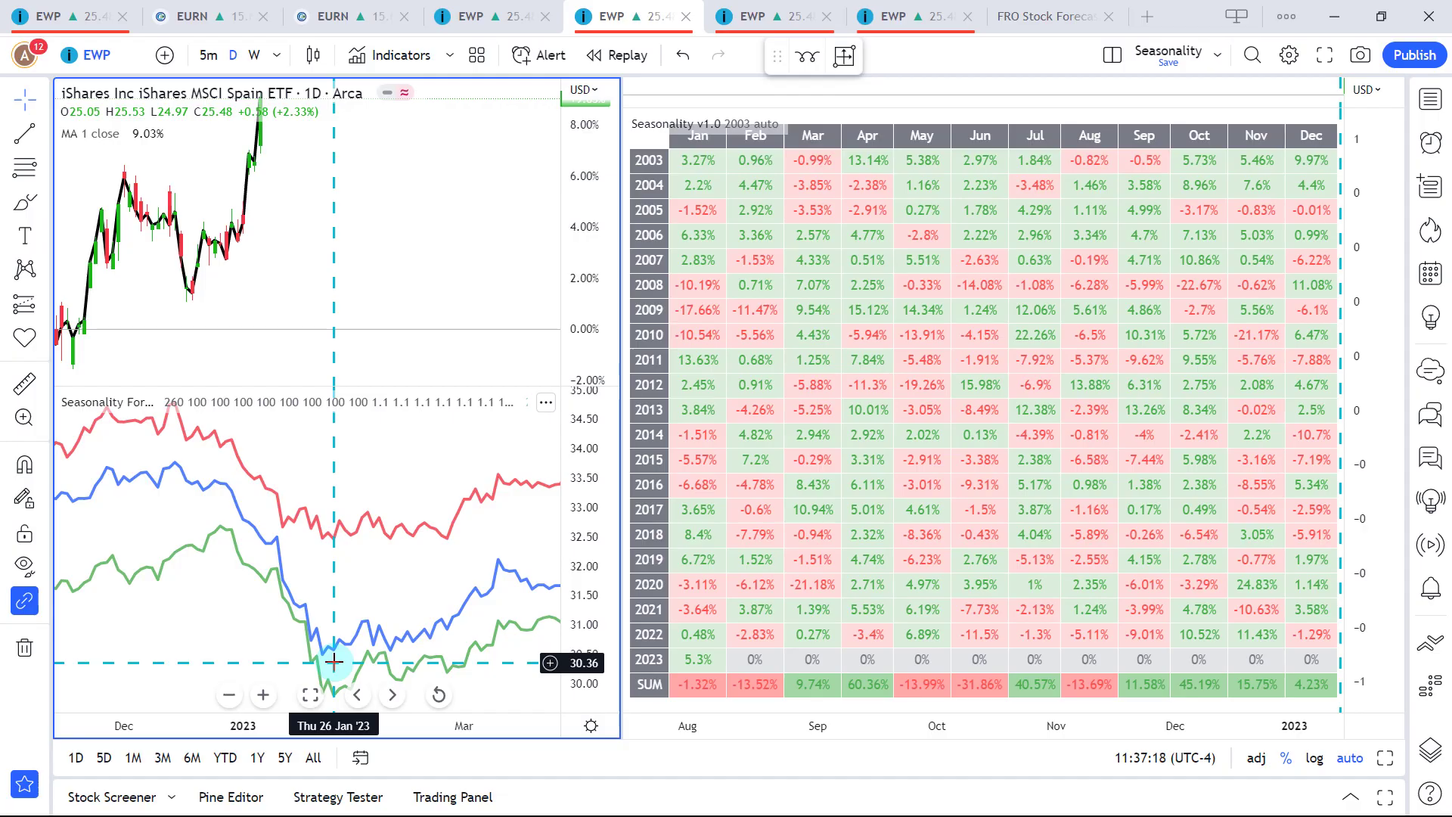
click(582, 434)
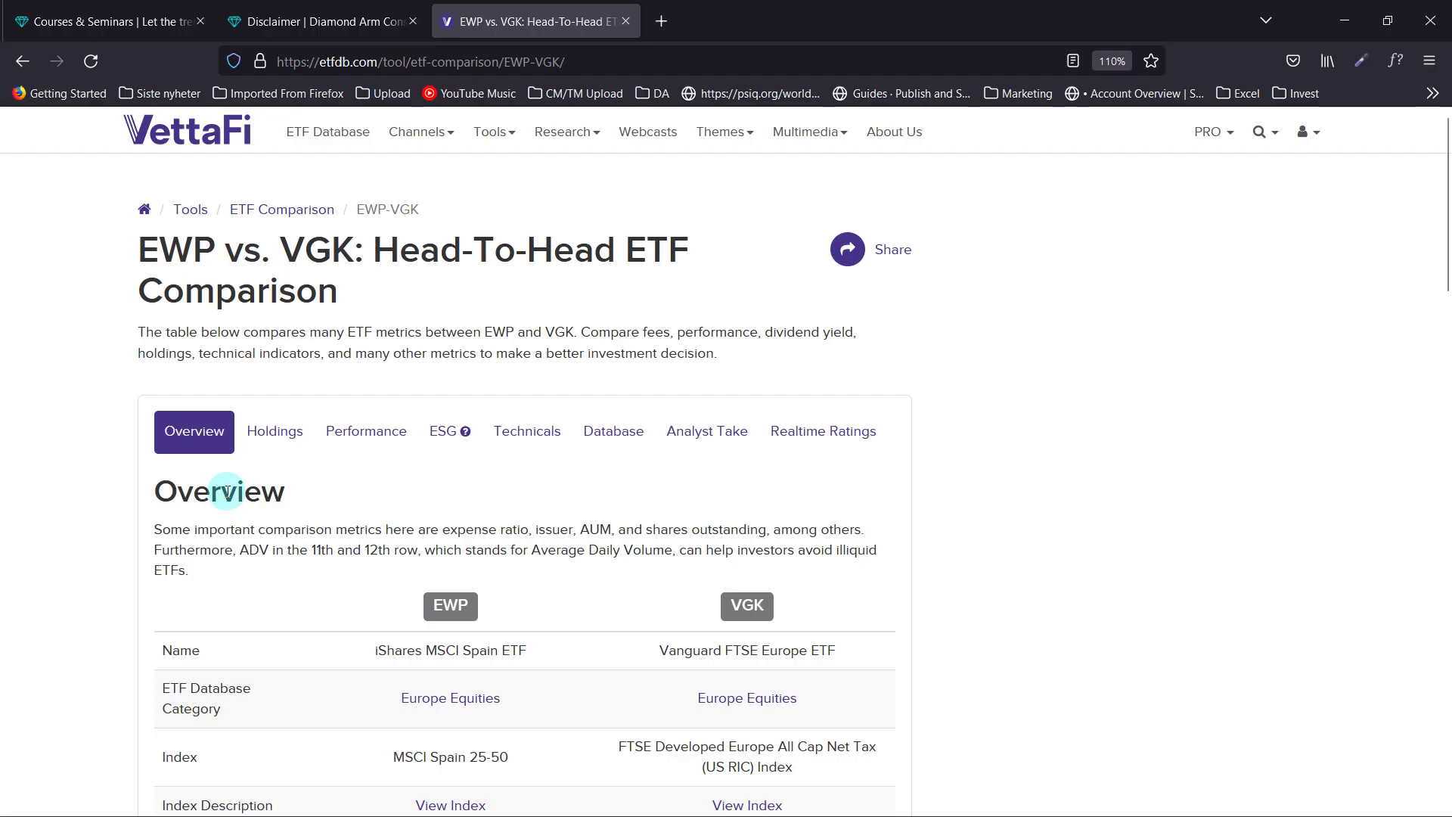
Review the EWP versus VGK overview comparison on the VettaFi site, including expense ratio, AUM and average daily volume.
scroll(238, 493, down, 3)
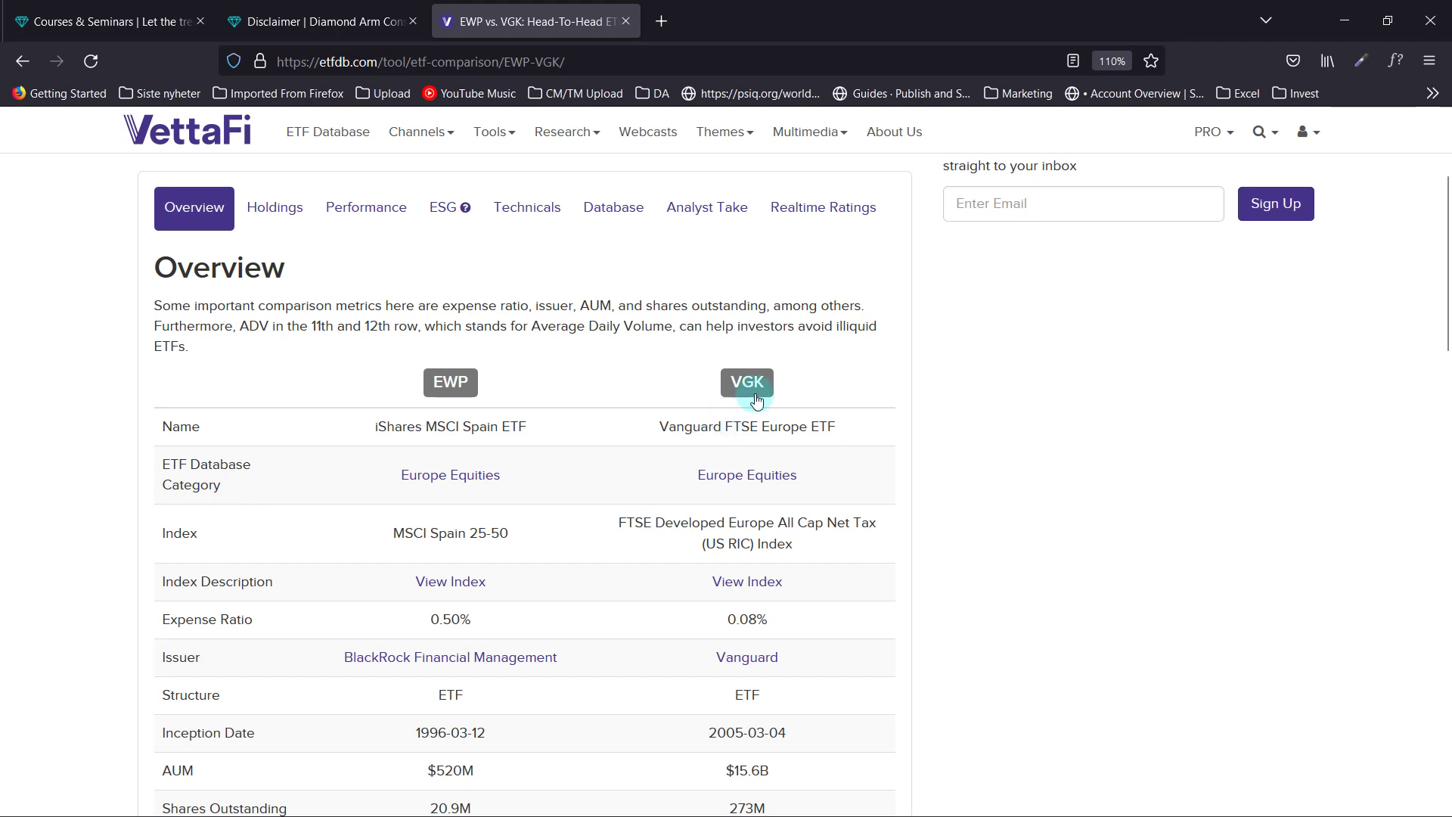
scroll(357, 434, down, 4)
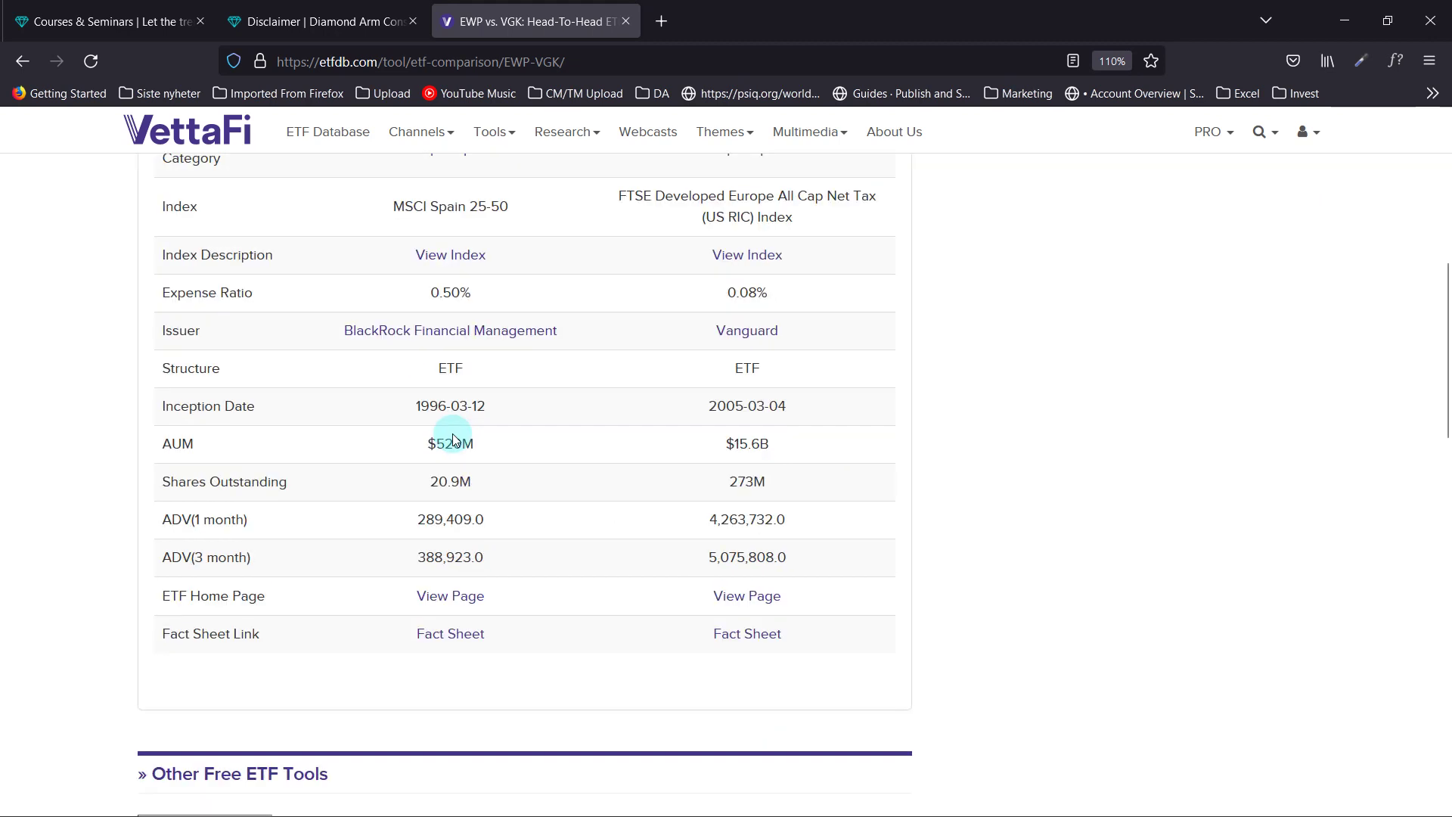
scroll(365, 383, up, 6)
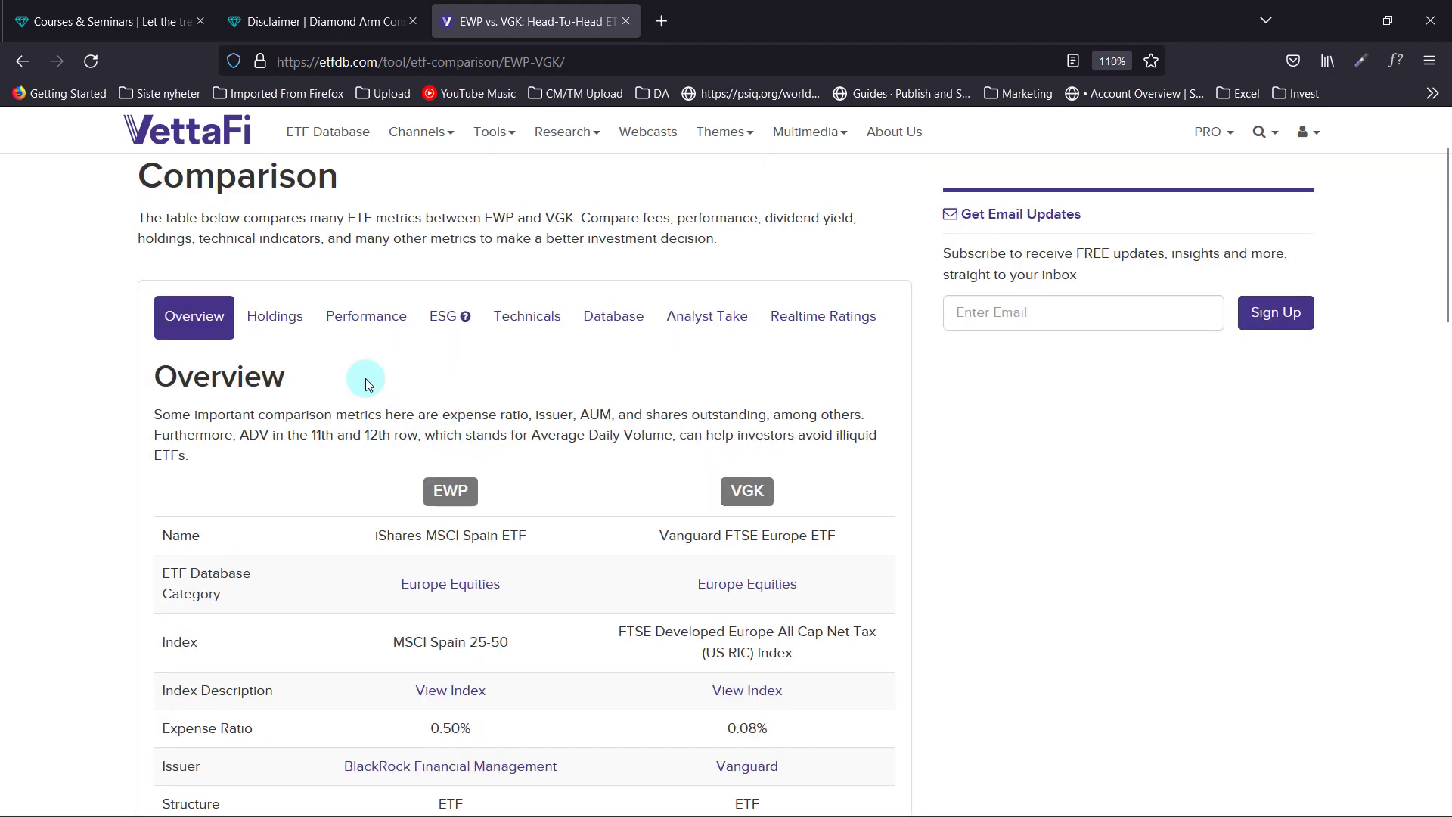
Open the Performance comparison and compare EWP's and VGK's returns, beta, P/E ratio, dividends and volatility.
click(366, 316)
scroll(347, 625, down, 3)
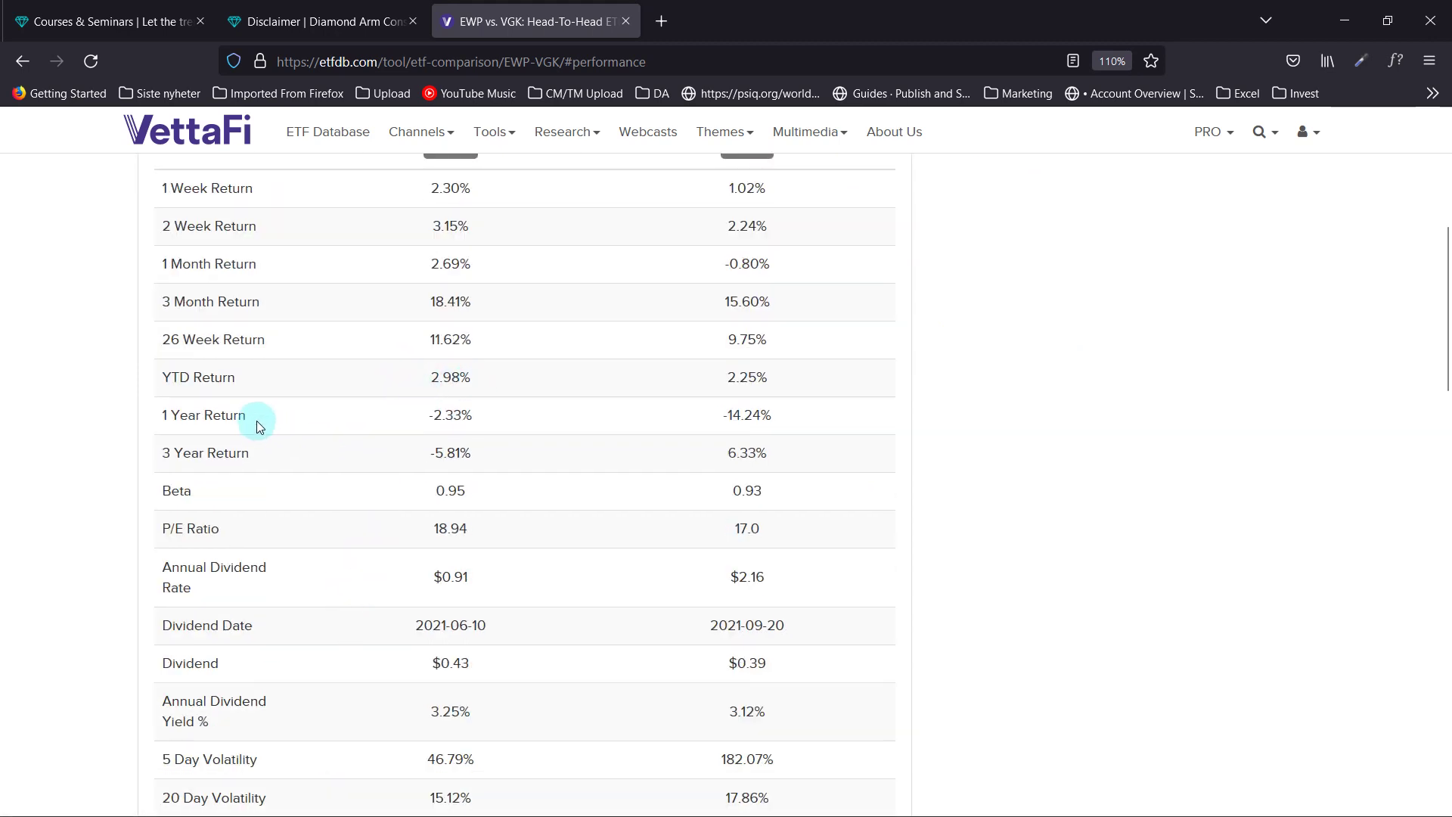
scroll(443, 443, up, 2)
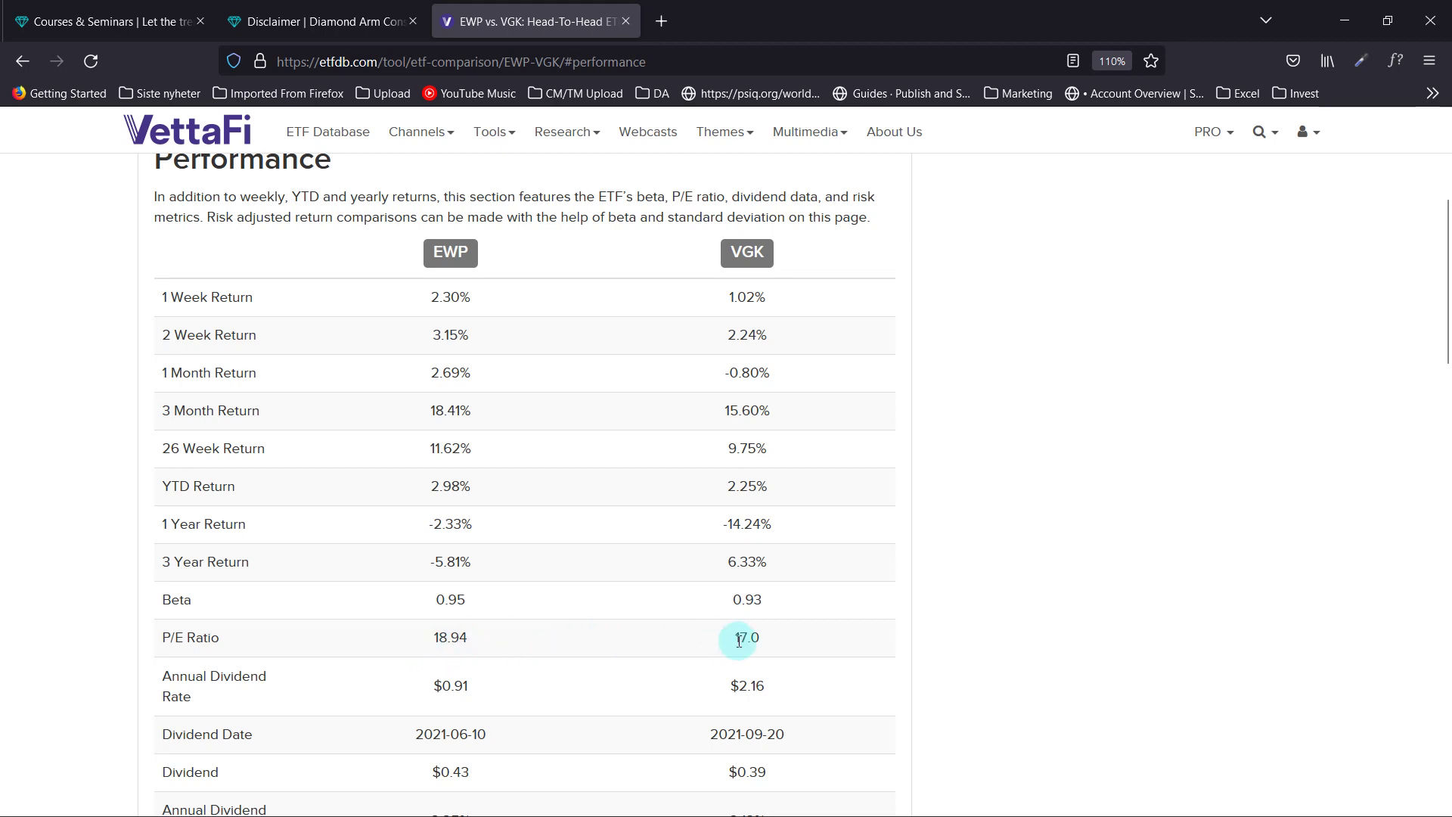
scroll(650, 641, down, 3)
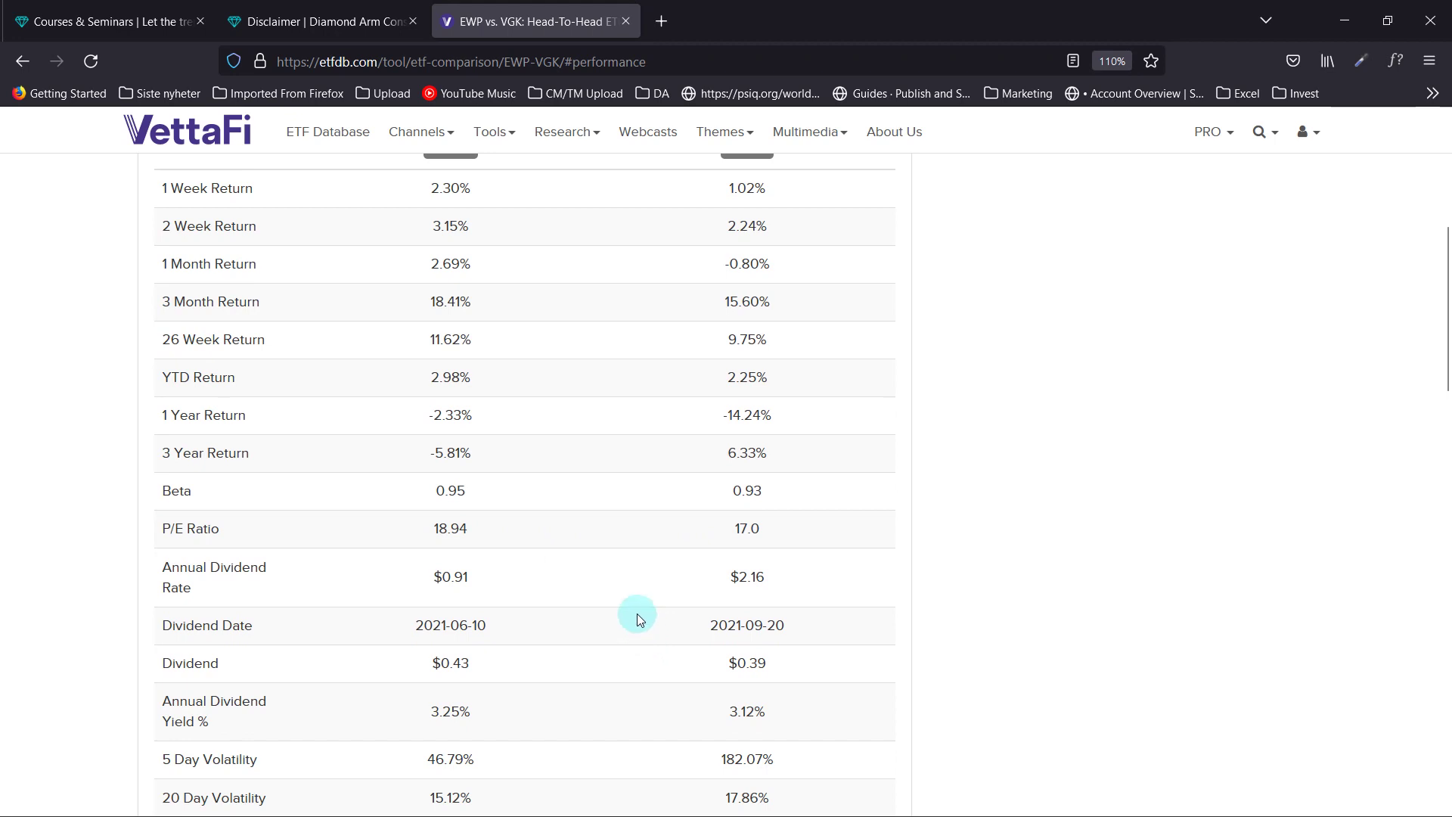
scroll(598, 621, down, 3)
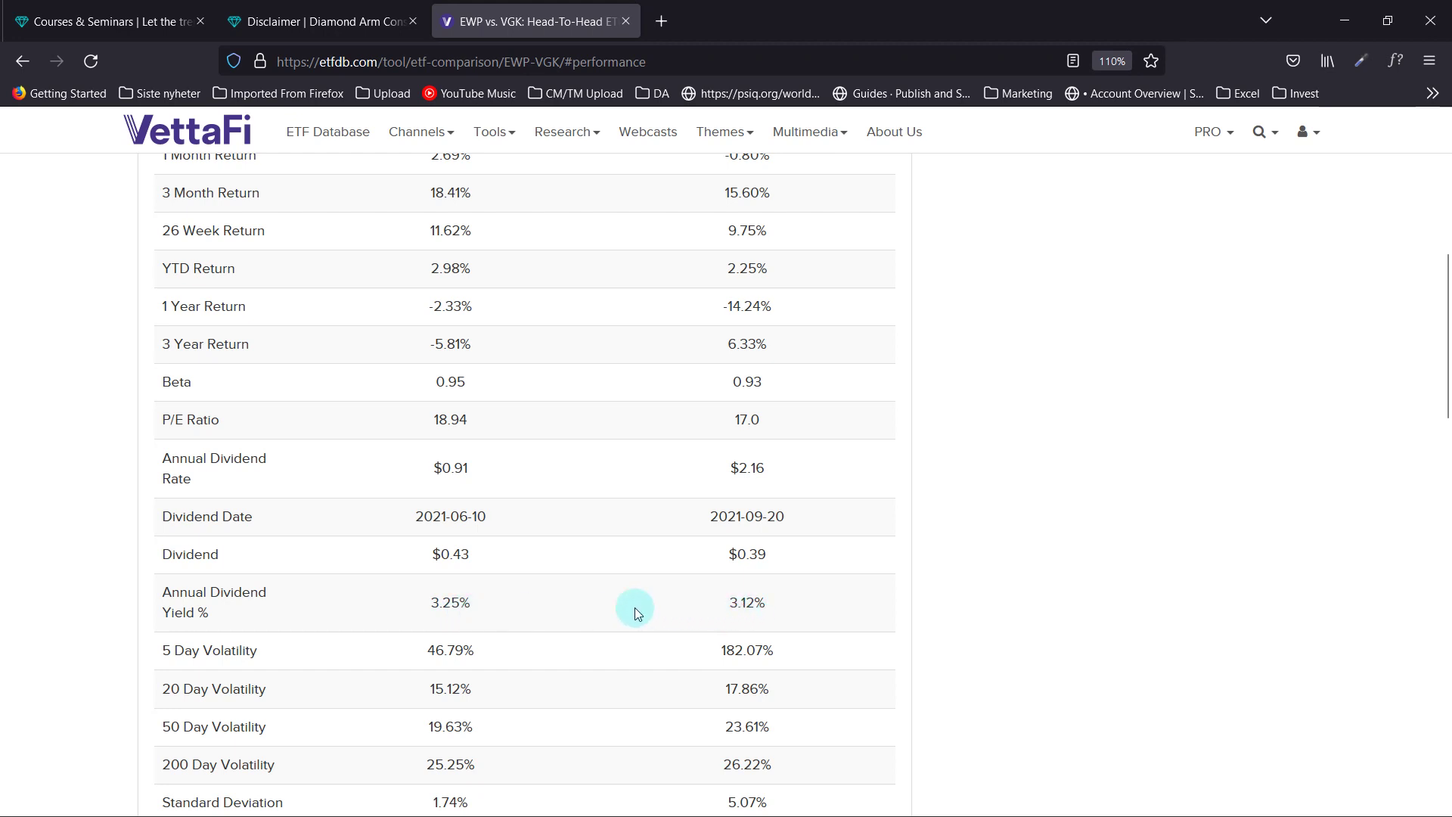
scroll(634, 606, up, 9)
Open the Holdings comparison and review the individual holdings and weightings of EWP and VGK.
click(274, 207)
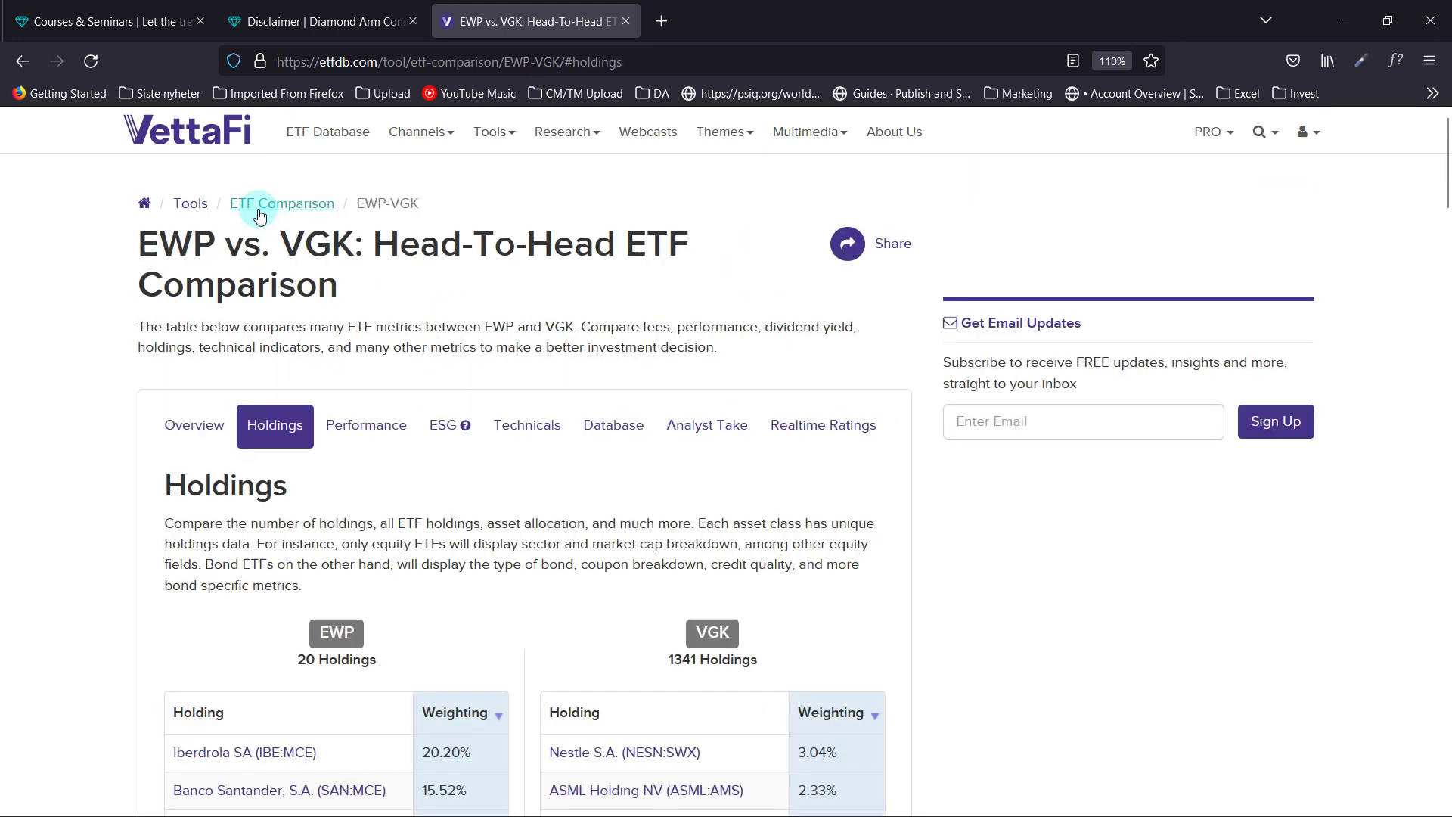
scroll(458, 527, down, 9)
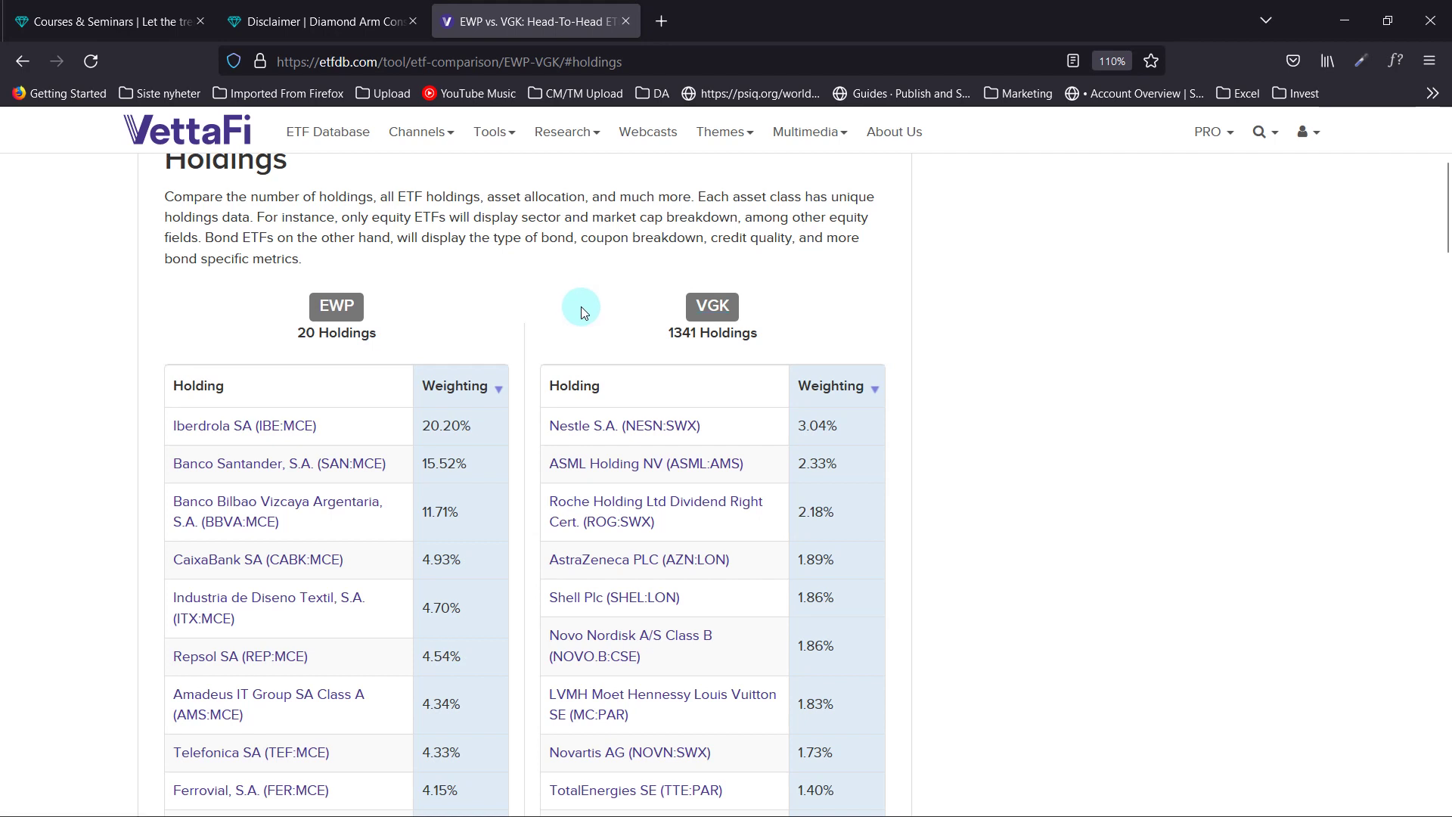
scroll(470, 328, down, 7)
Compare the sector breakdowns and market cap breakdowns of EWP and VGK.
scroll(410, 459, down, 9)
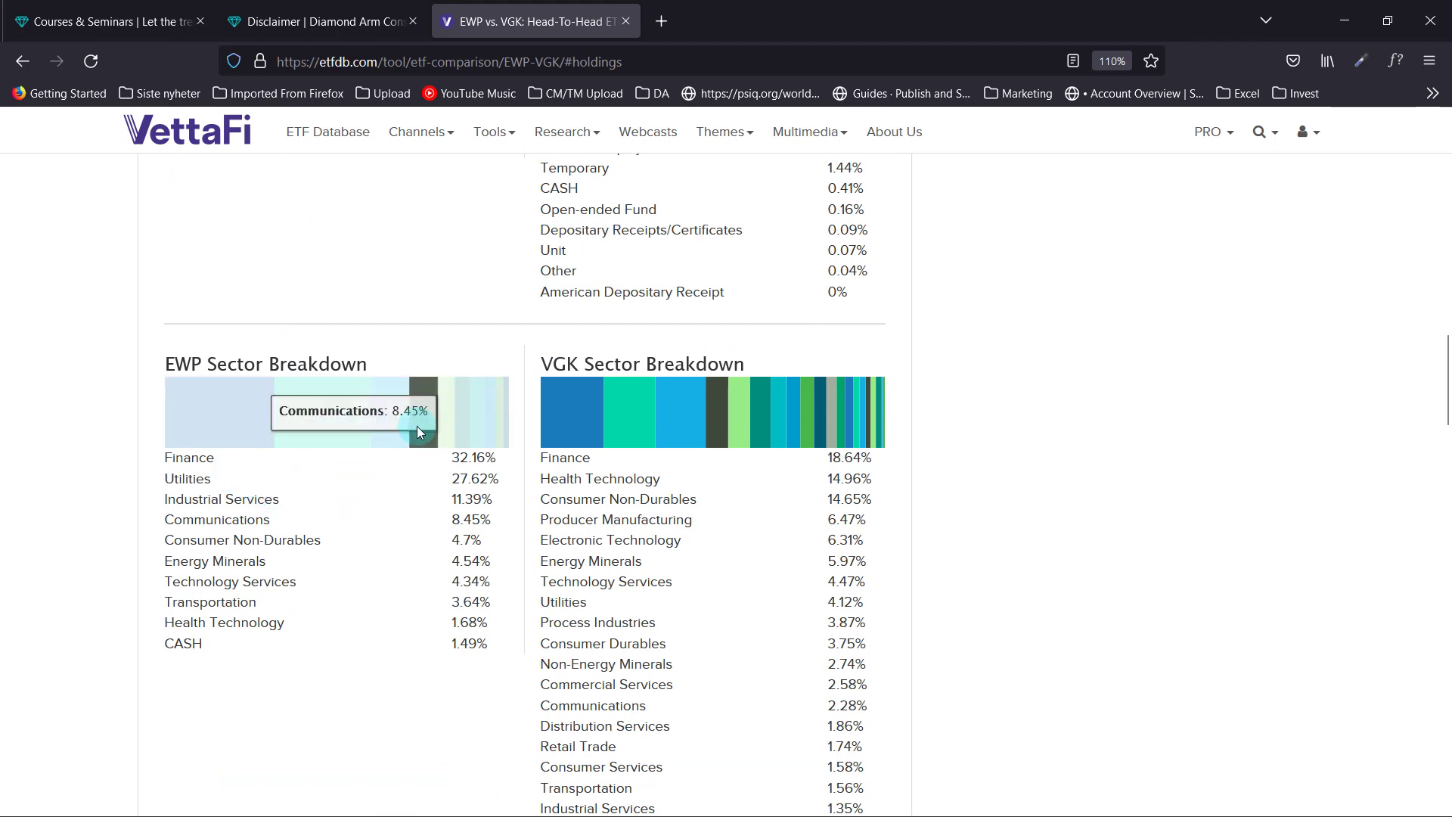
mouse_move(596, 437)
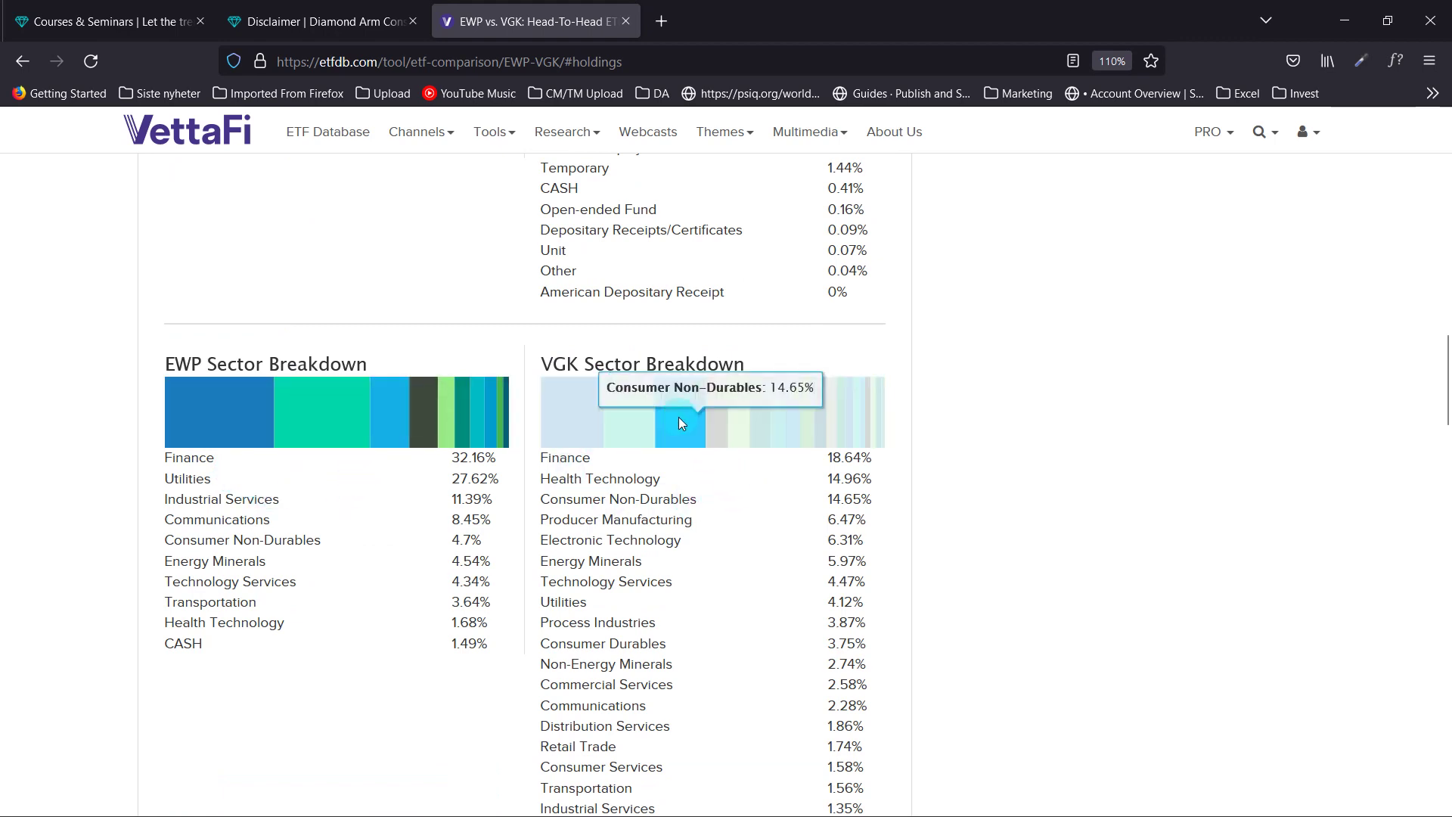
mouse_move(769, 423)
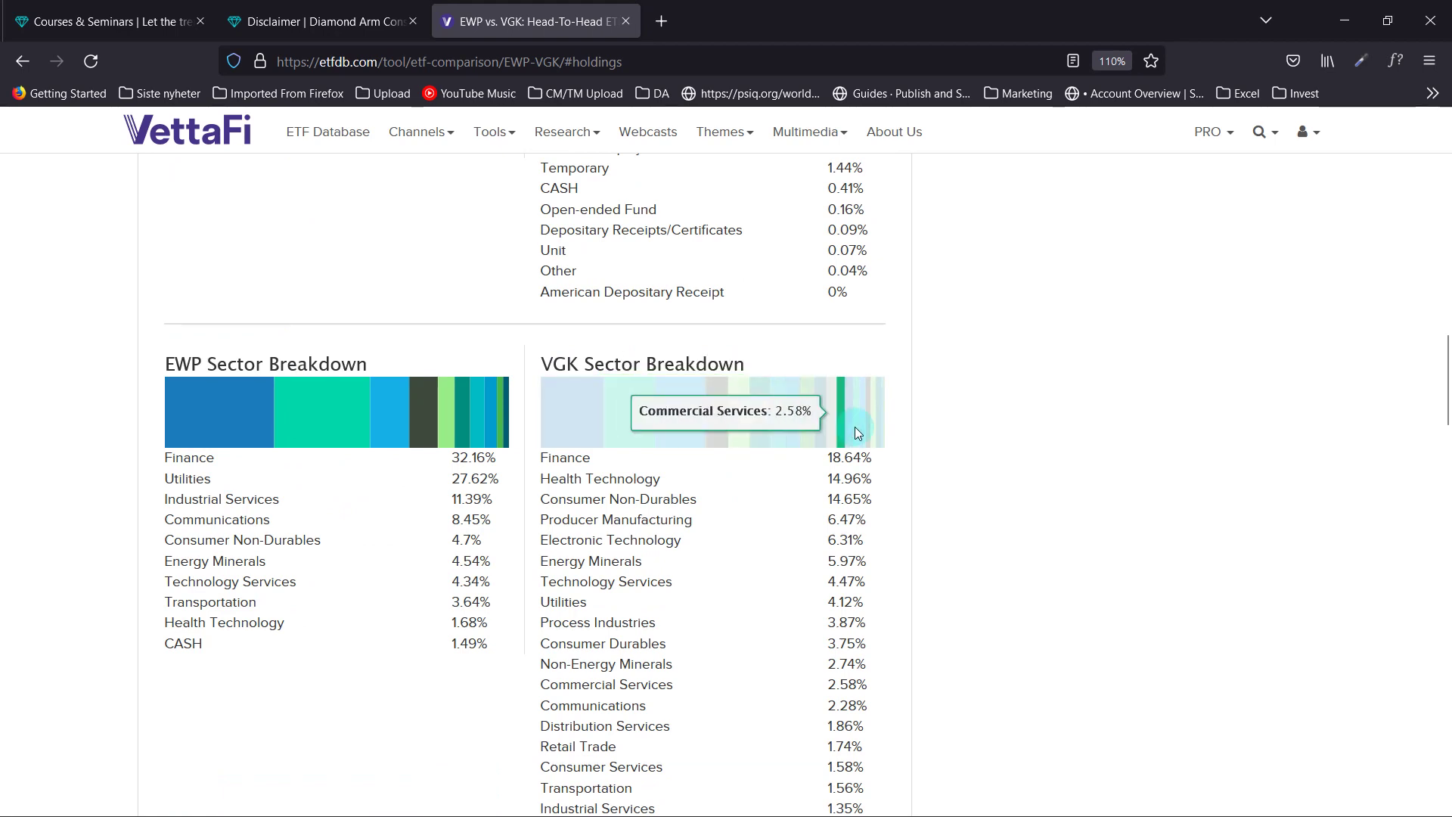
scroll(795, 416, down, 2)
mouse_move(600, 315)
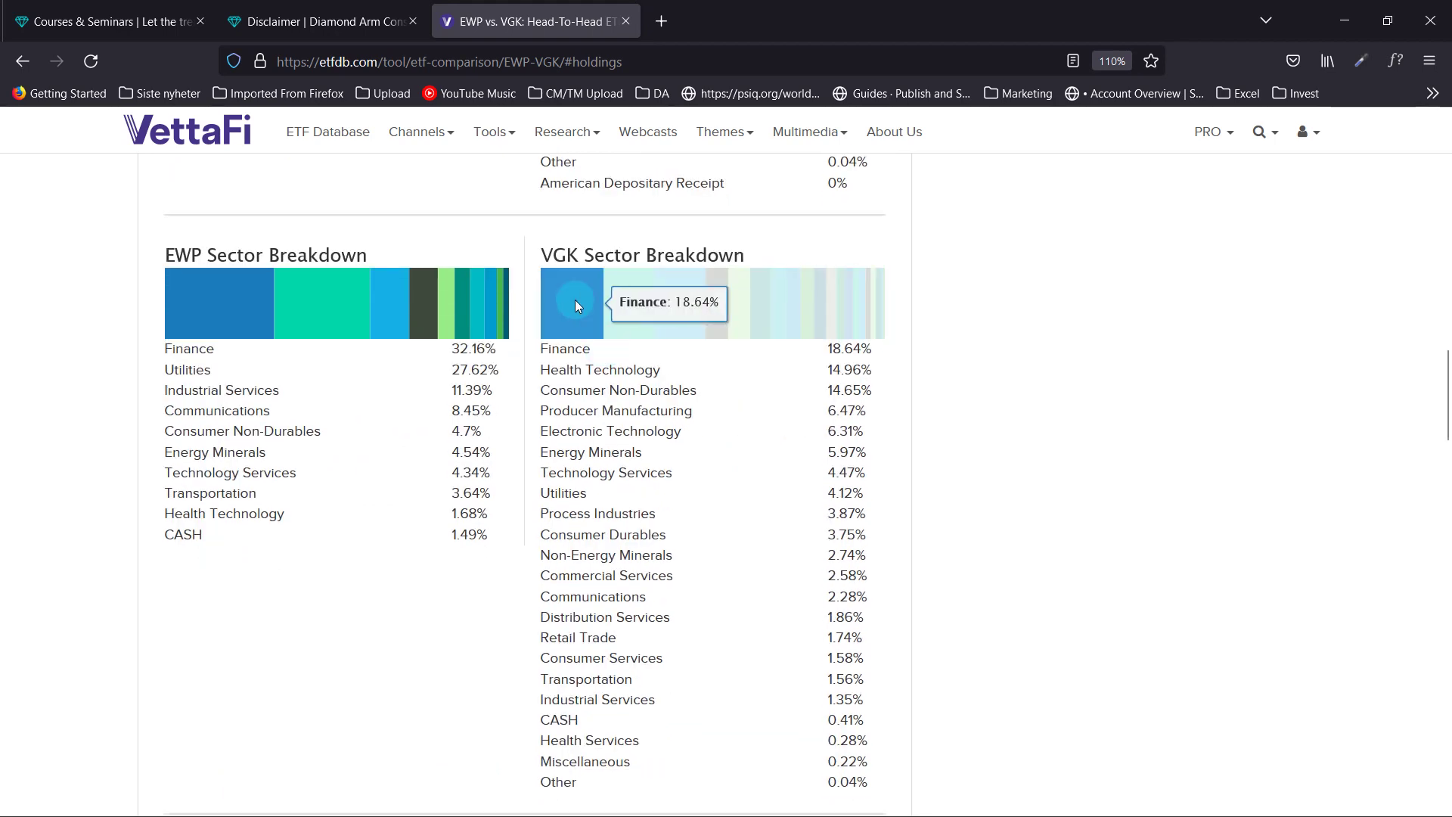
scroll(592, 499, down, 6)
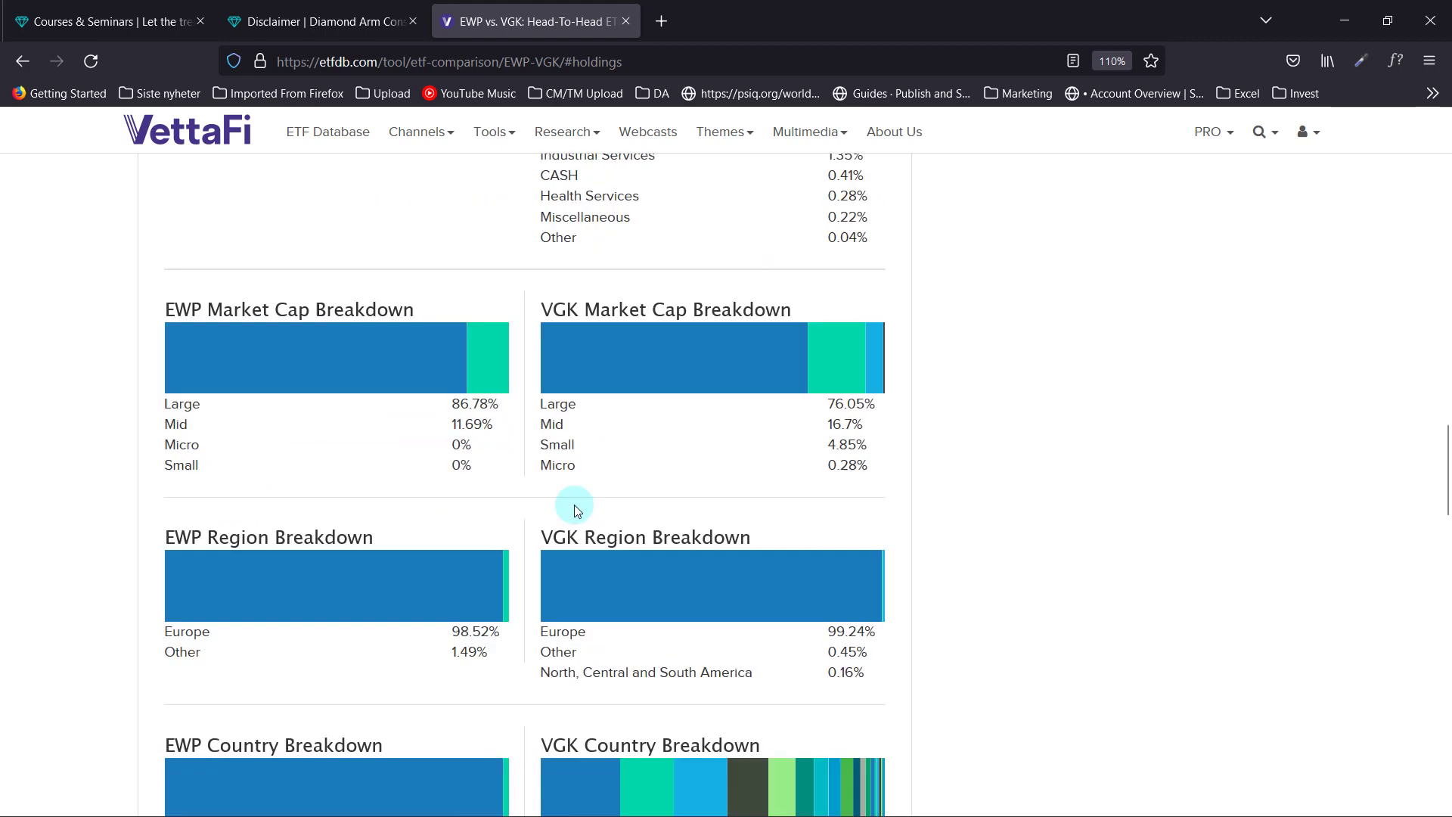
mouse_move(774, 365)
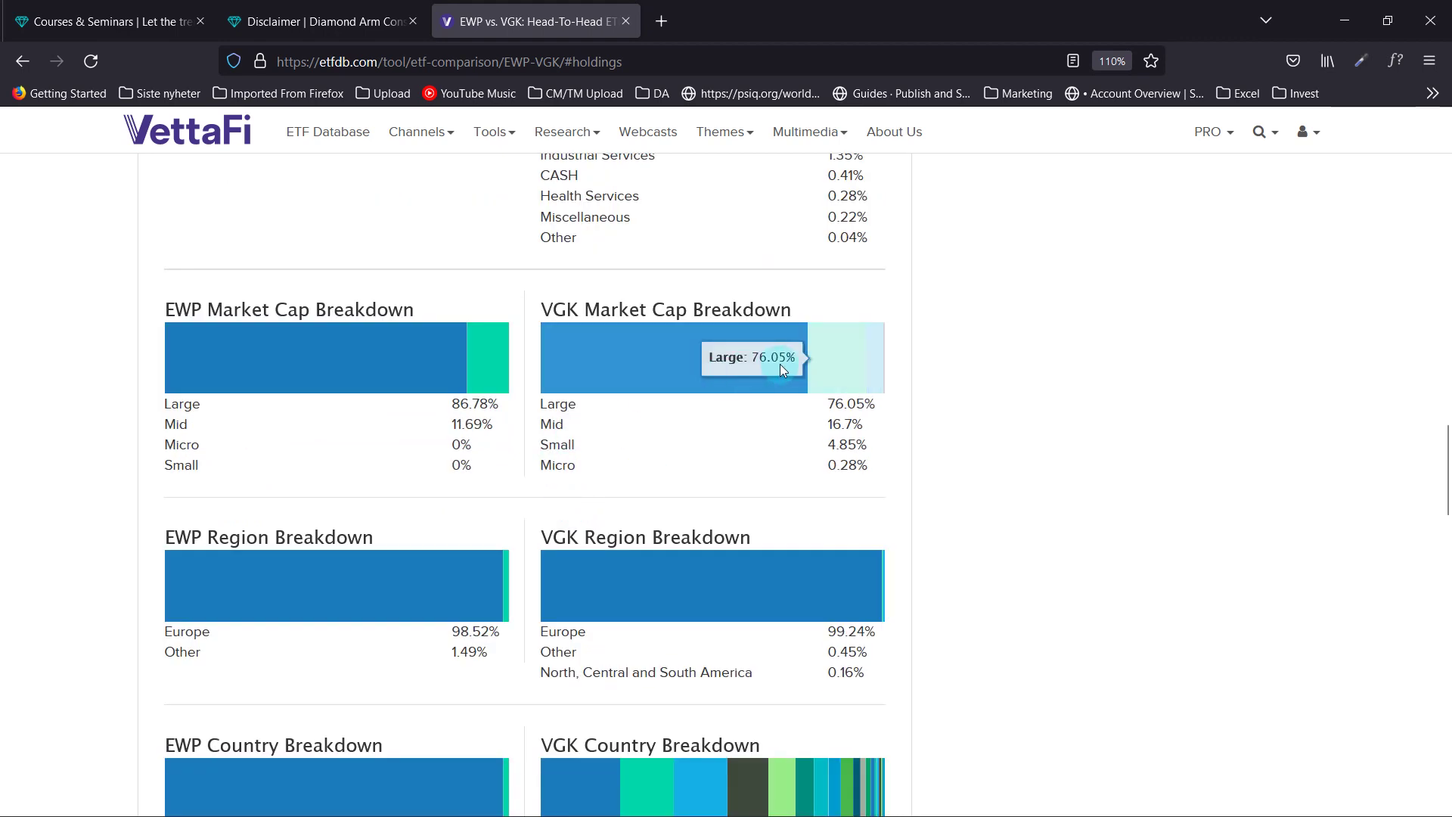
Compare the region breakdowns and country breakdowns of EWP and VGK.
scroll(523, 428, down, 4)
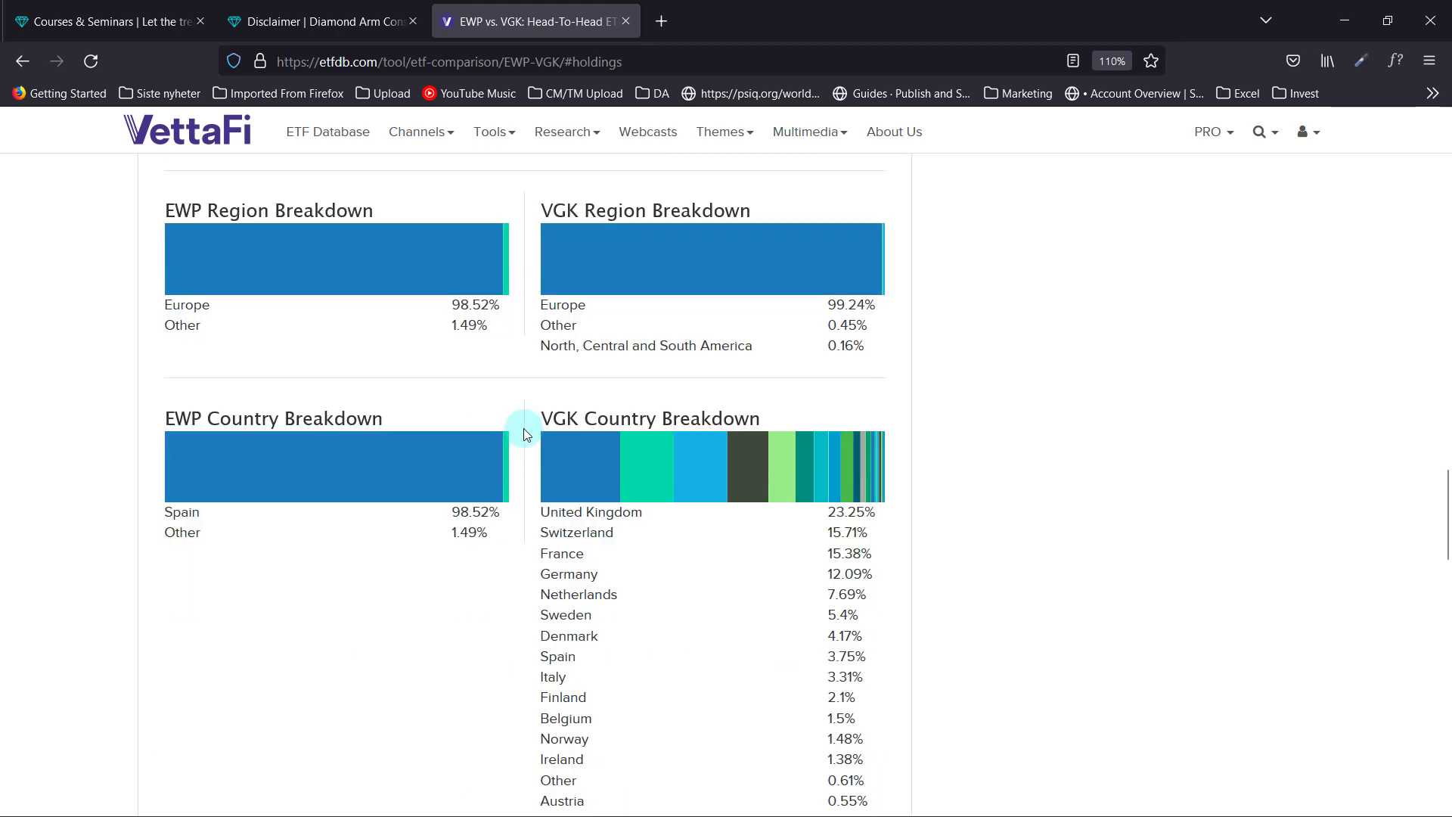
mouse_move(551, 470)
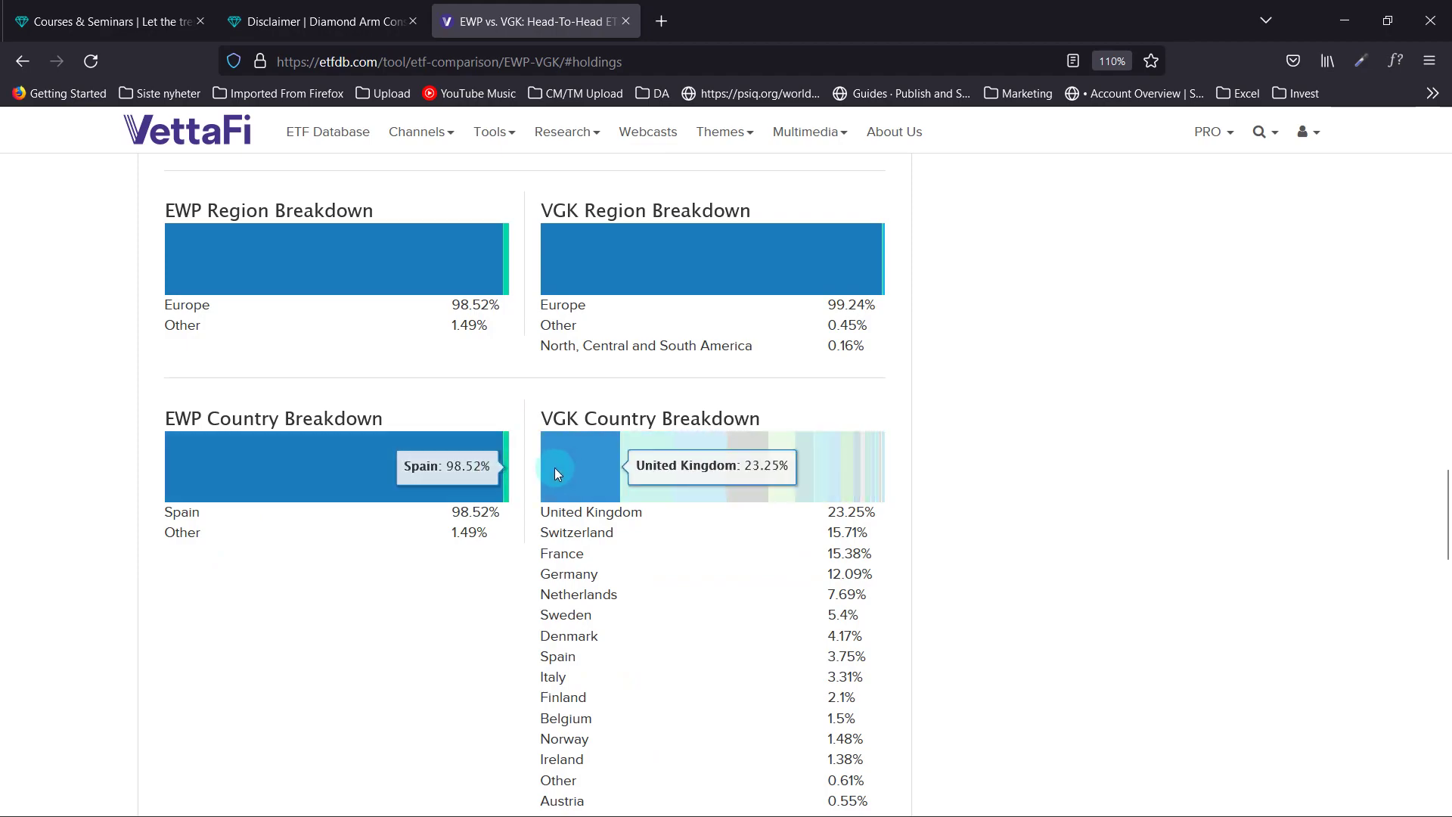
Switch to TradingView and examine EWP's correlation with SPY, VGK and EURUSD on the daily timeframe.
key(alt+Tab)
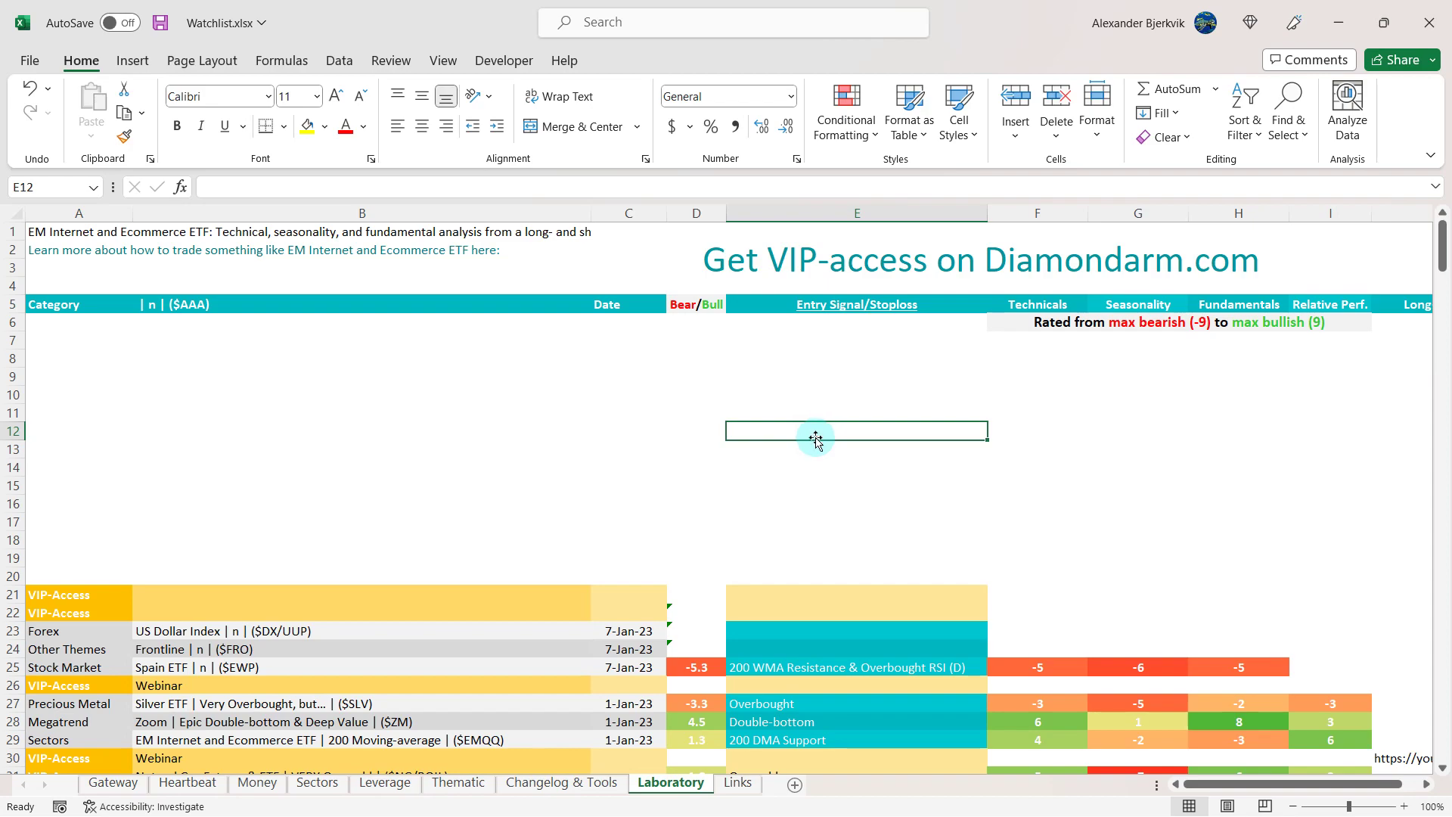
key(alt+Tab)
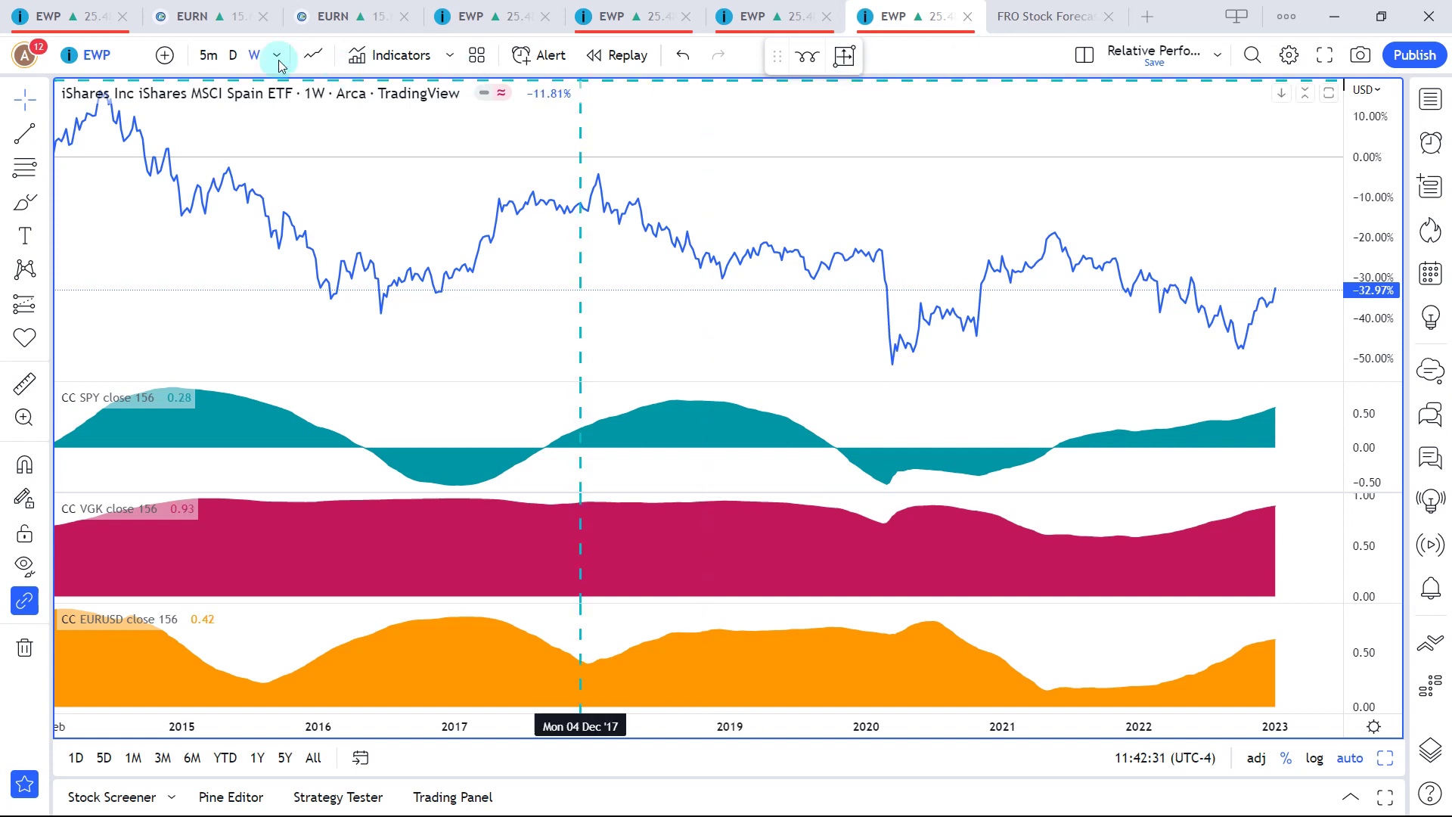
click(233, 55)
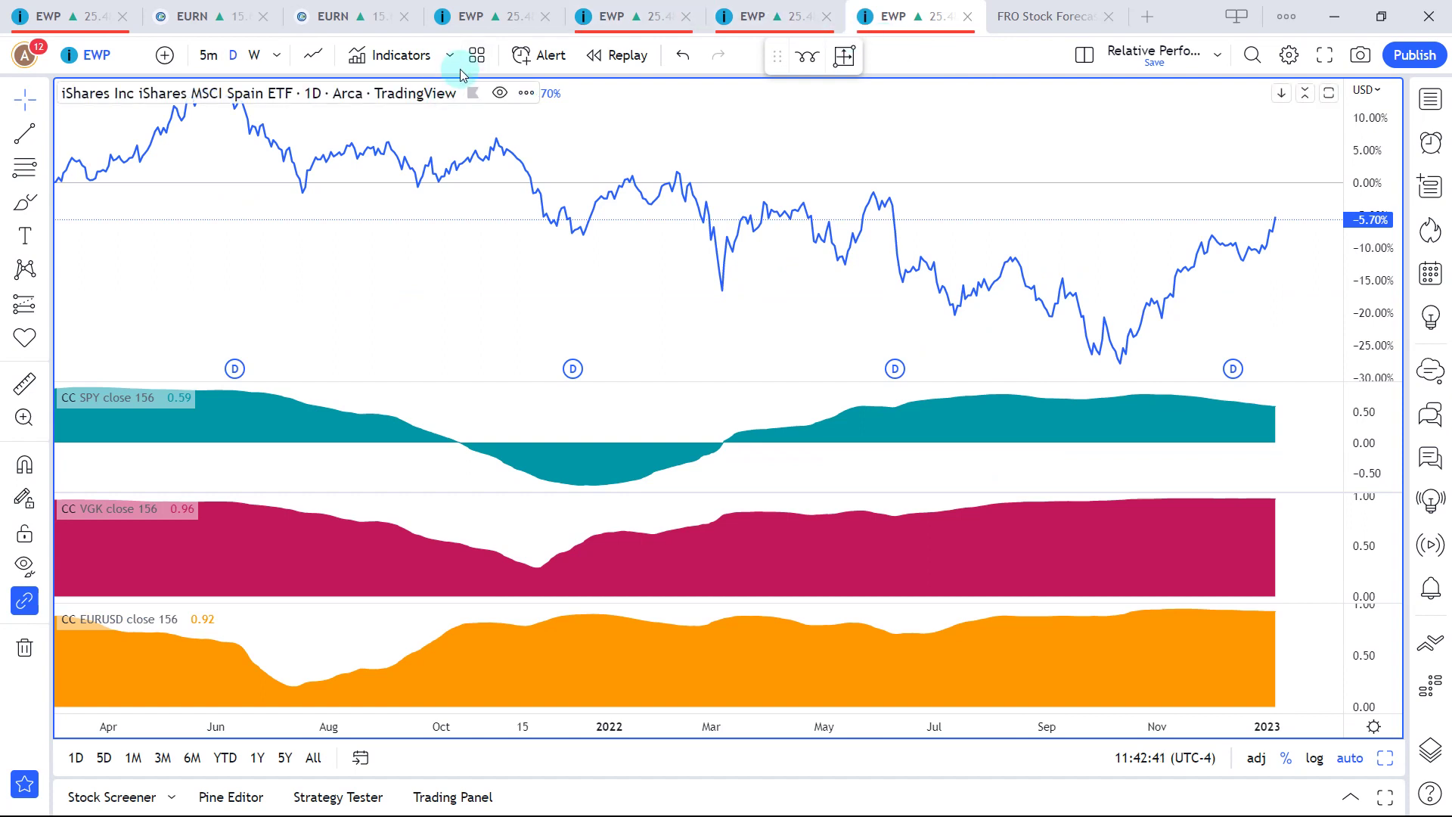
Load VGK in the Technicals chart and examine its weekly price action and moving averages up to 2023.
click(45, 16)
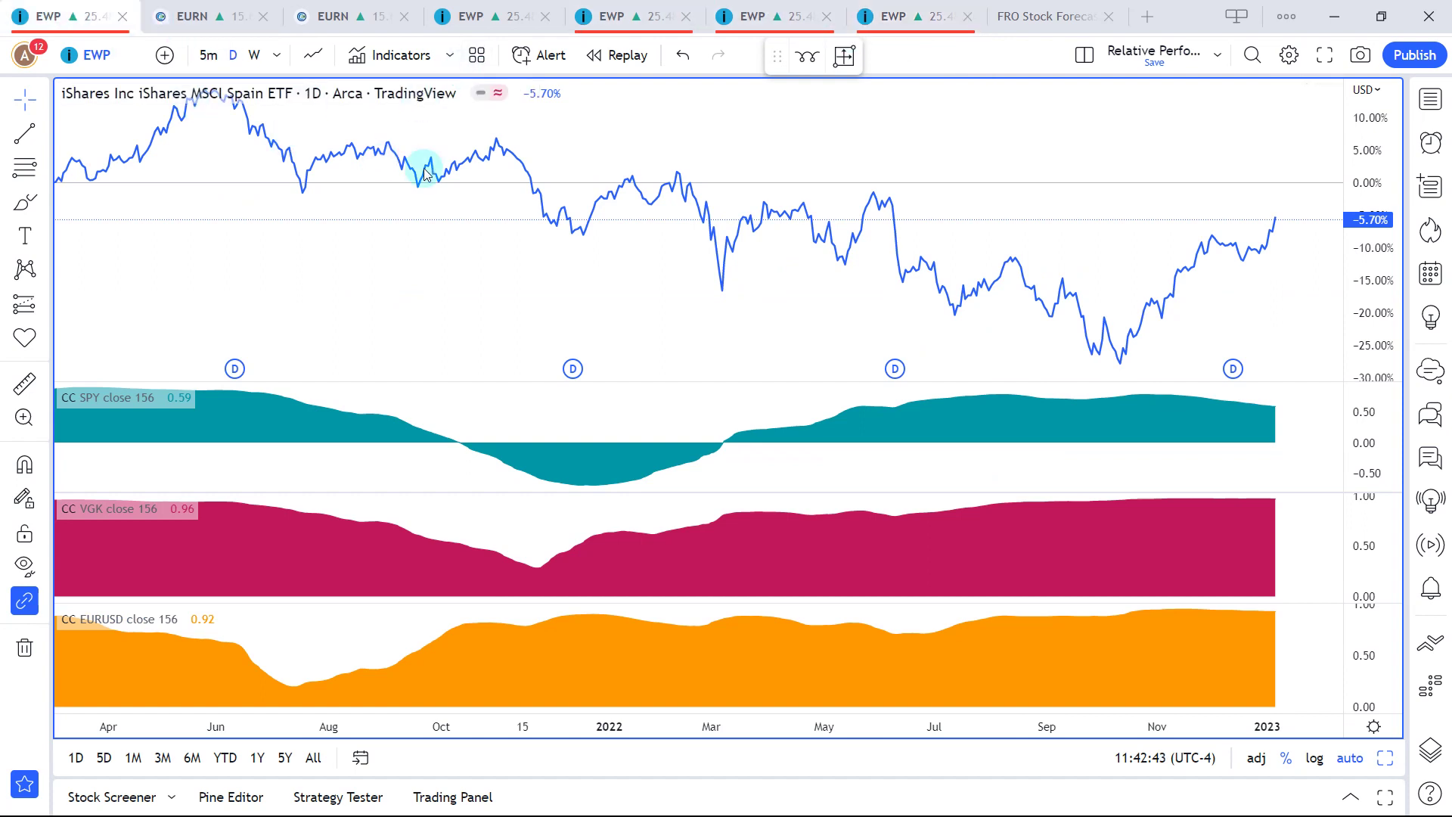
text(VGK)
key(Return)
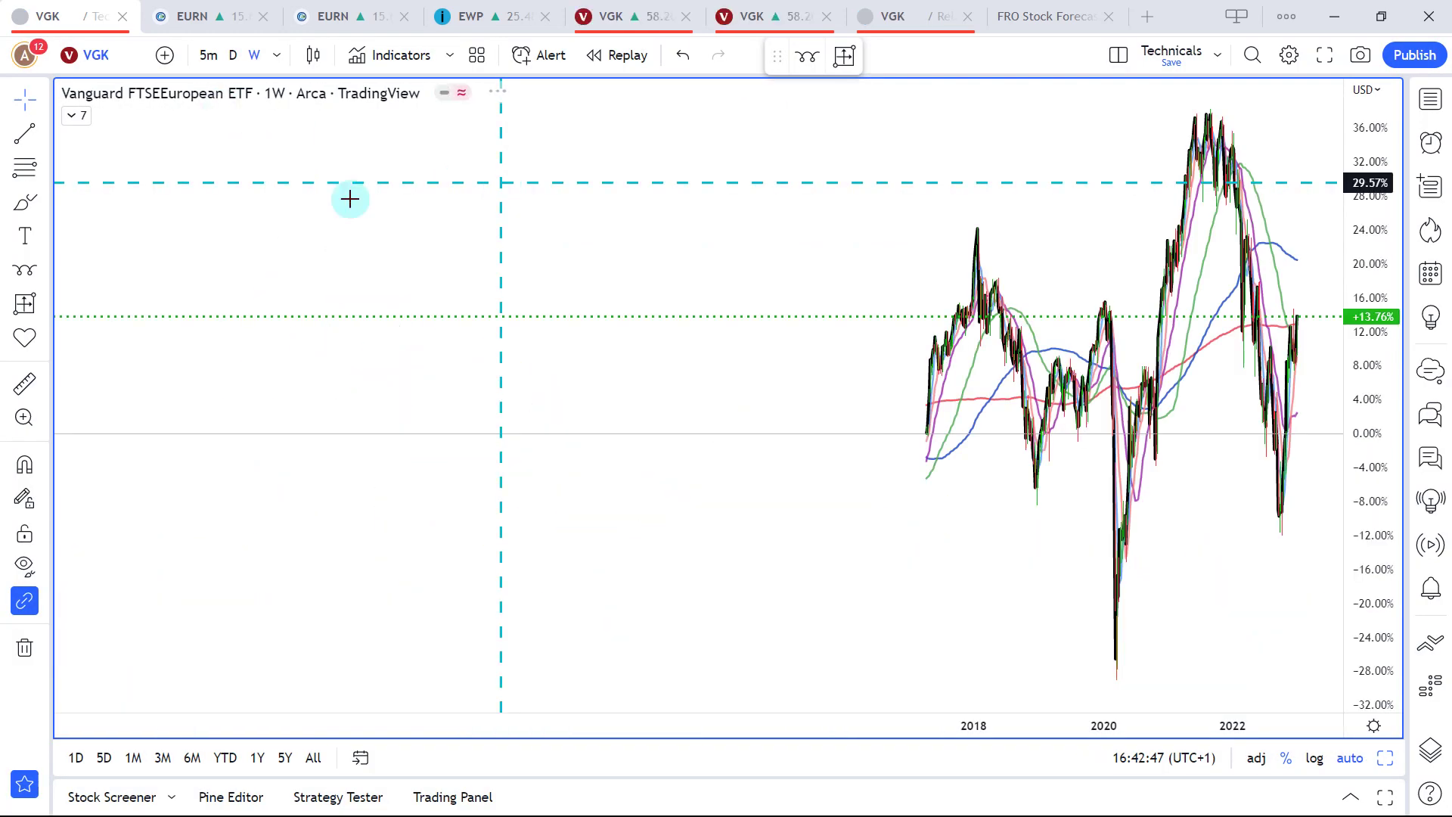
drag(629, 161, 357, 207)
scroll(374, 210, up, 5)
drag(265, 212, 796, 253)
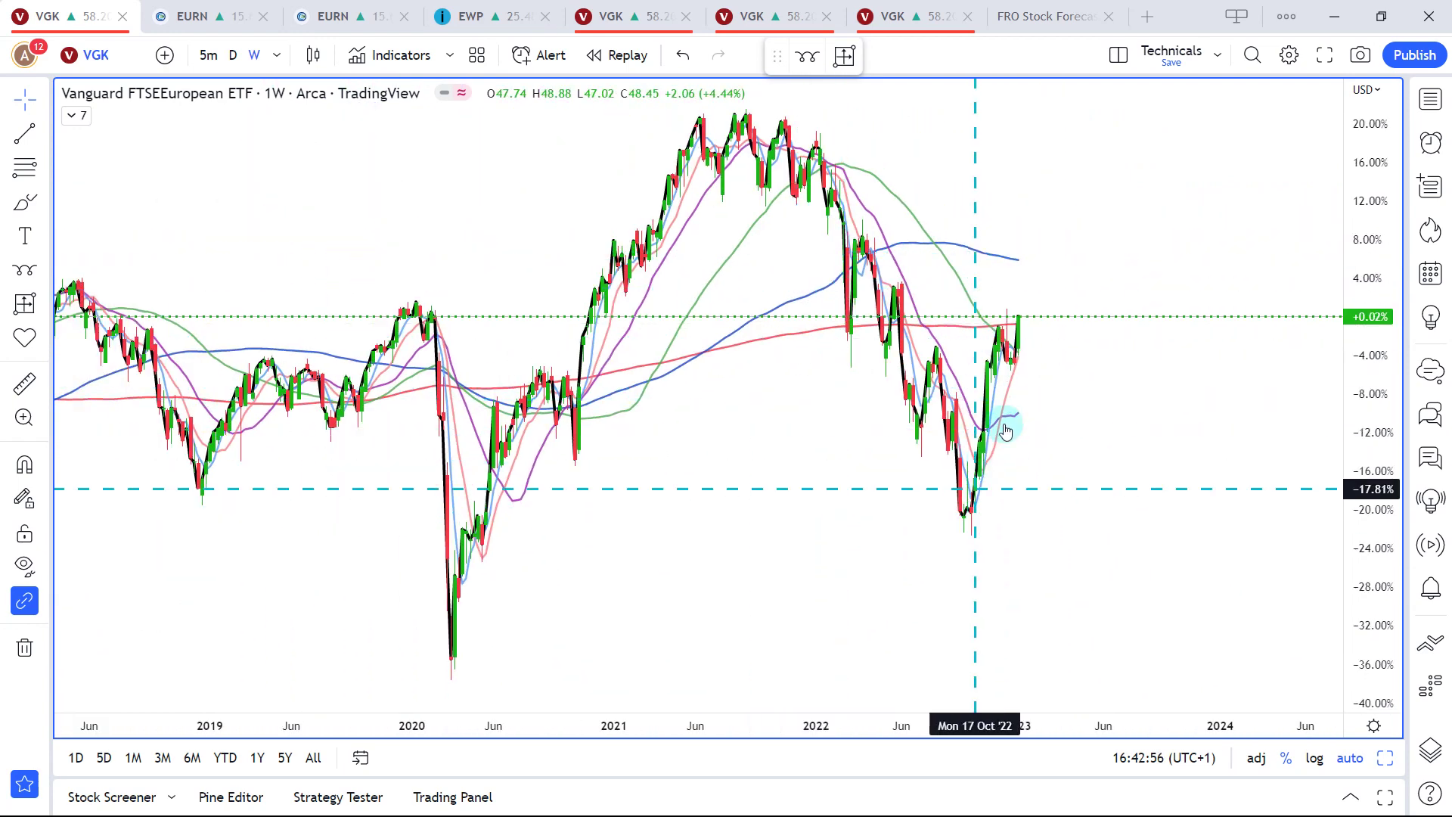
scroll(1074, 333, up, 3)
scroll(1164, 323, right, 3)
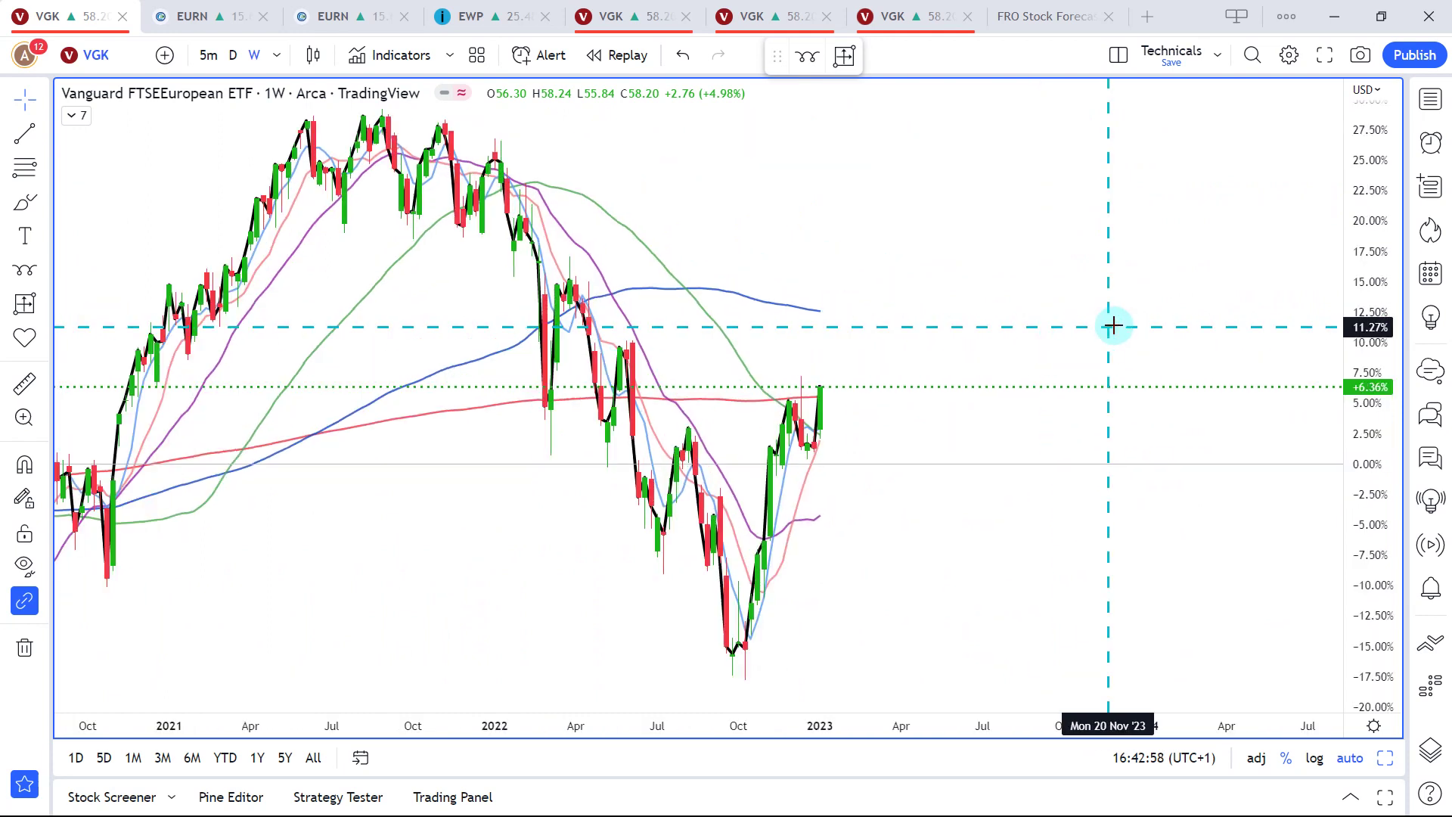
Annotate the weekly VGK chart freehand around the latest candles and the red long-term moving average.
key(ctrl+shift+1)
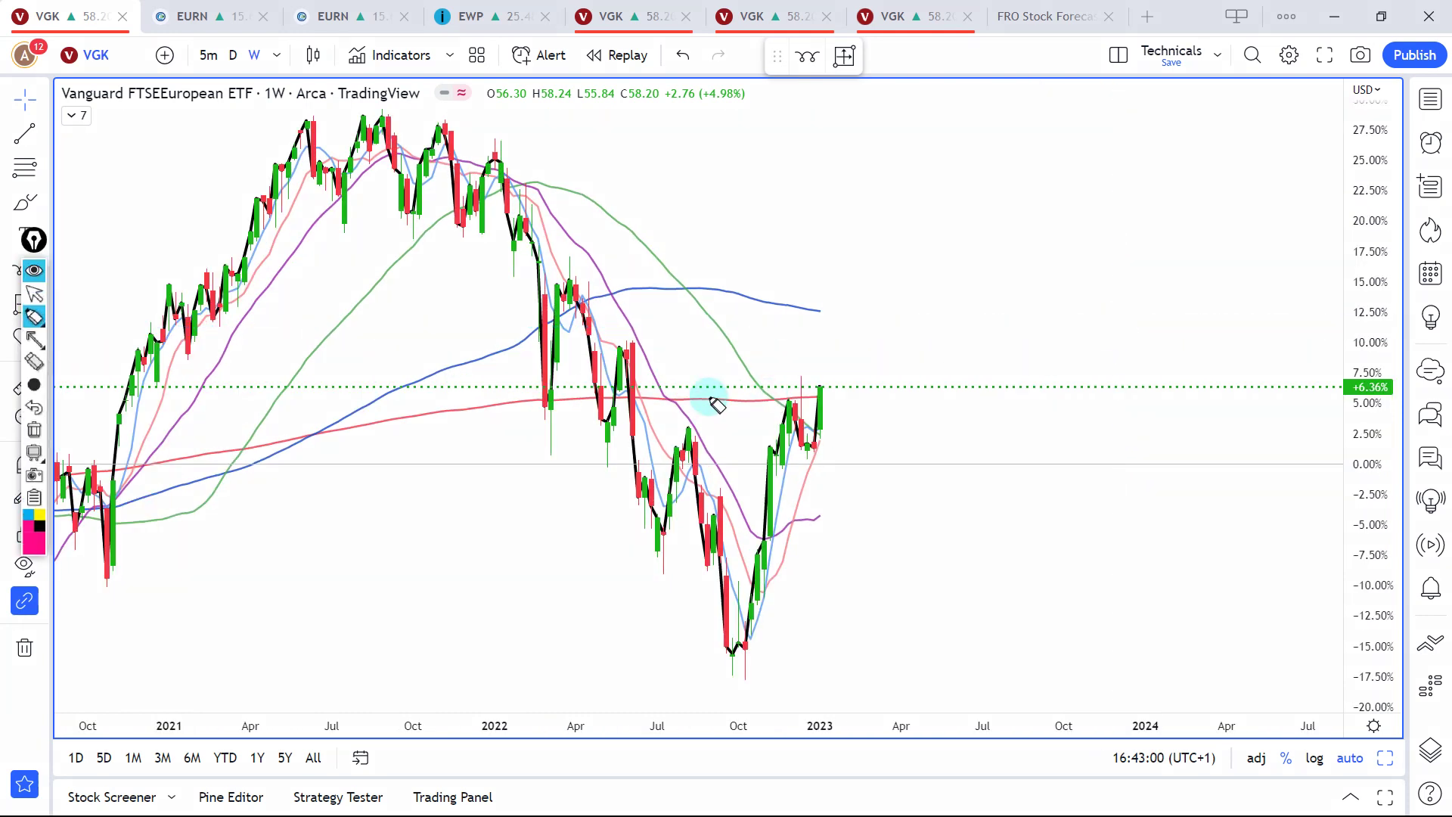
mouse_move(652, 491)
mouse_down()
mouse_move(692, 447)
mouse_move(719, 473)
mouse_move(737, 590)
mouse_move(853, 345)
mouse_up()
click(608, 441)
drag(607, 441, 1076, 328)
mouse_move(950, 441)
mouse_down()
mouse_move(1080, 172)
mouse_move(855, 263)
mouse_up()
drag(1077, 168, 1169, 312)
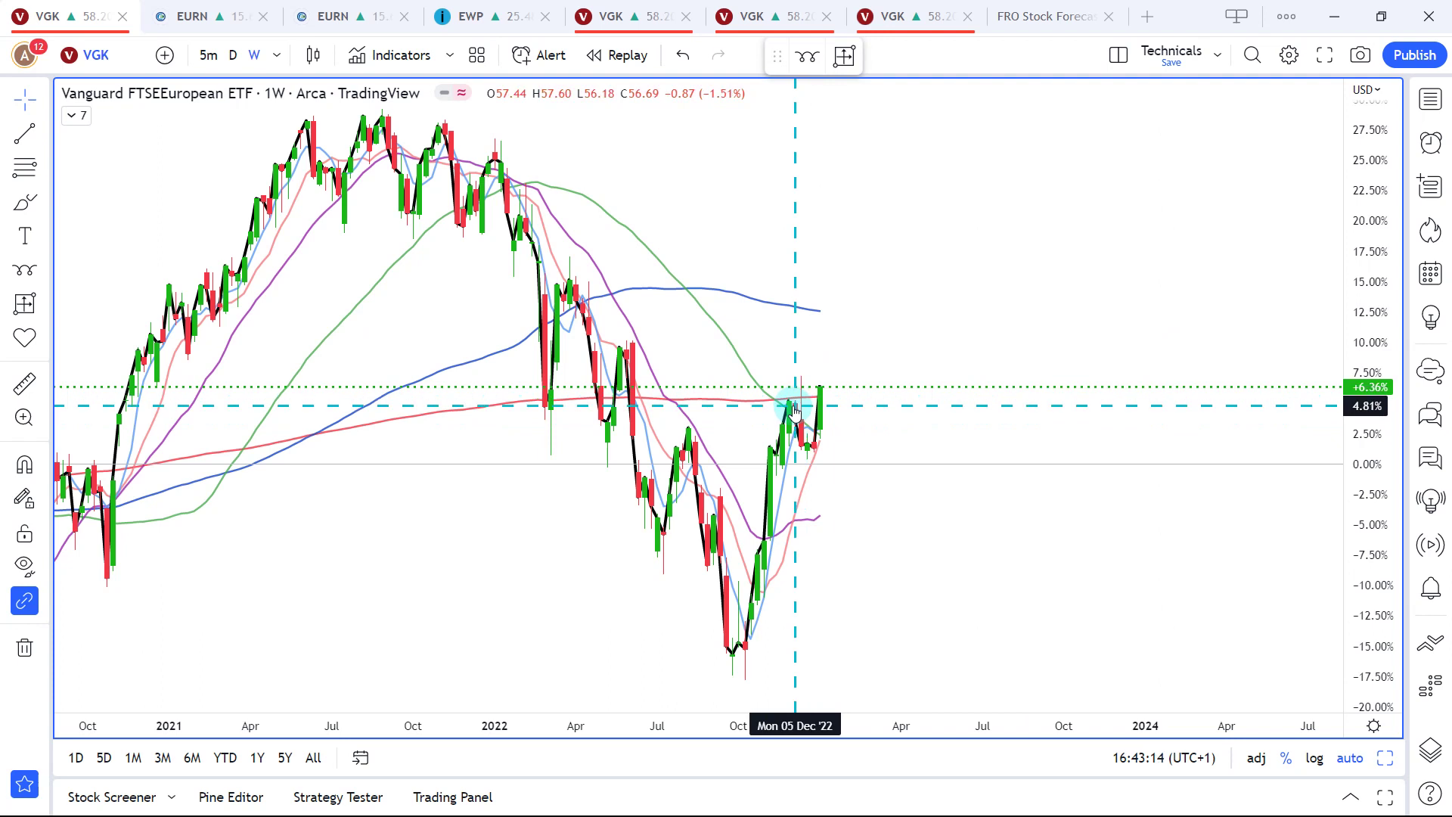
Examine VGK's daily price chart with its MACD, RSI and PPO indicators, and compare them on the weekly timeframe.
scroll(794, 409, down, 5)
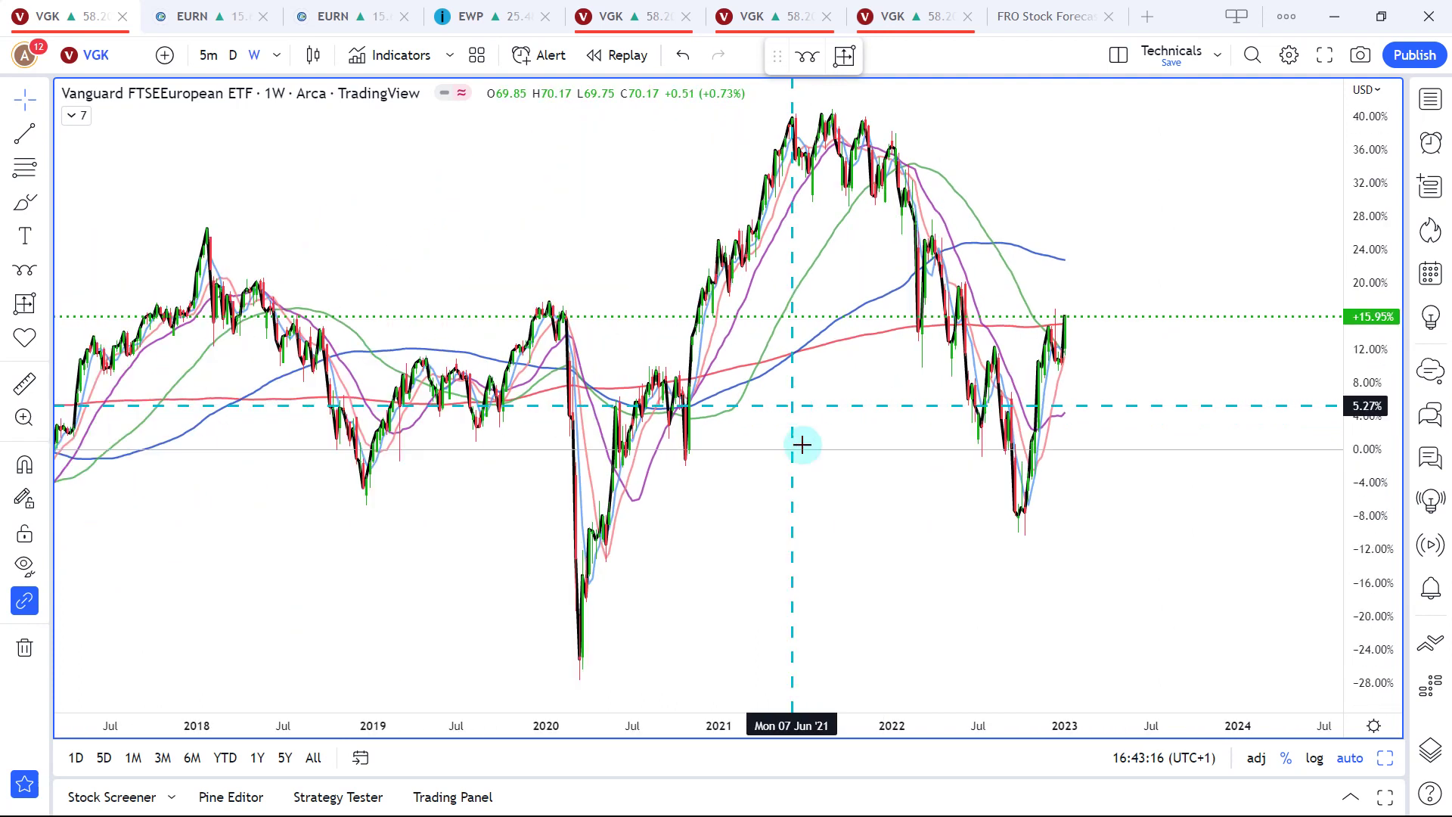
click(236, 56)
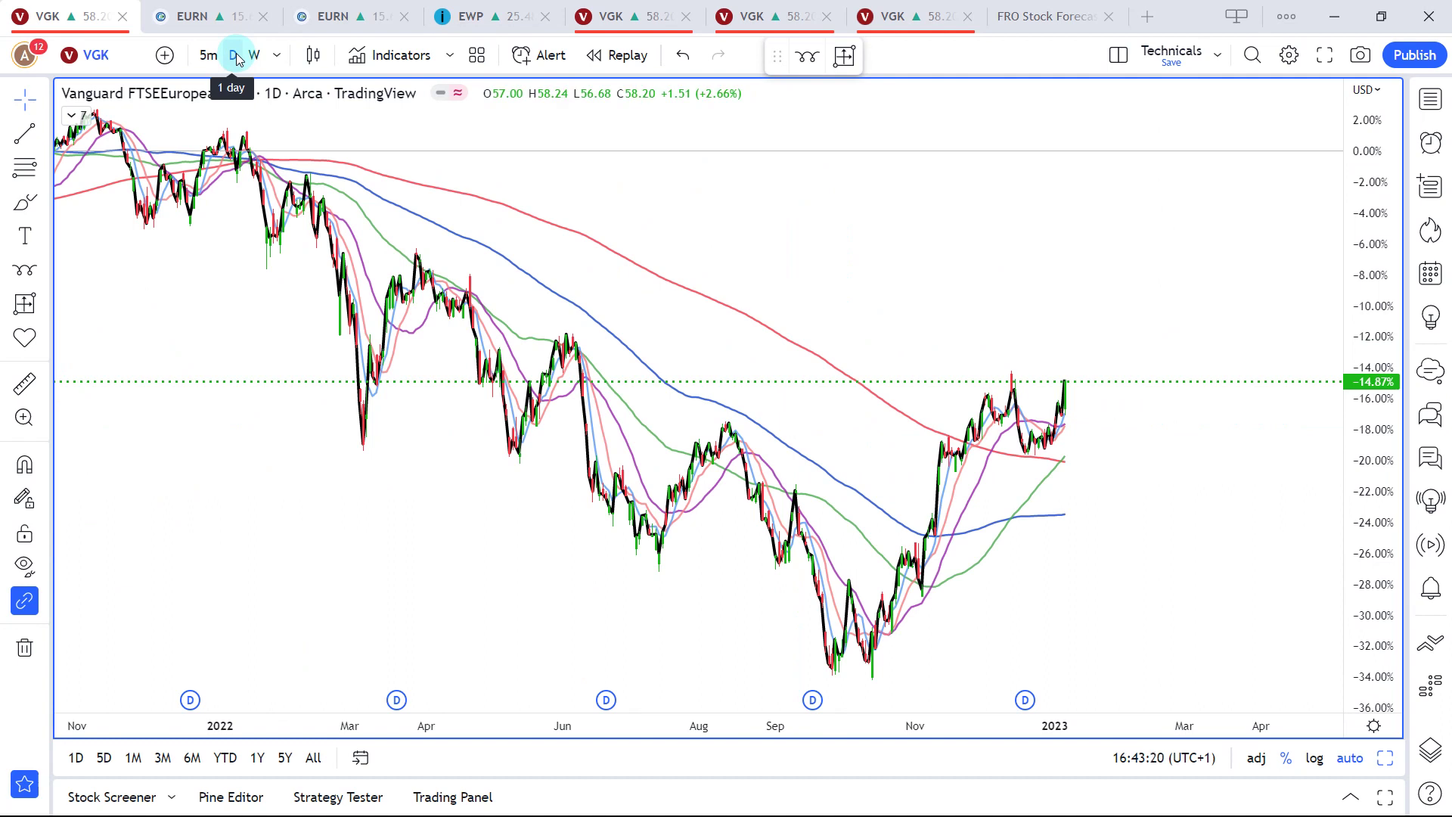
drag(1097, 246, 902, 239)
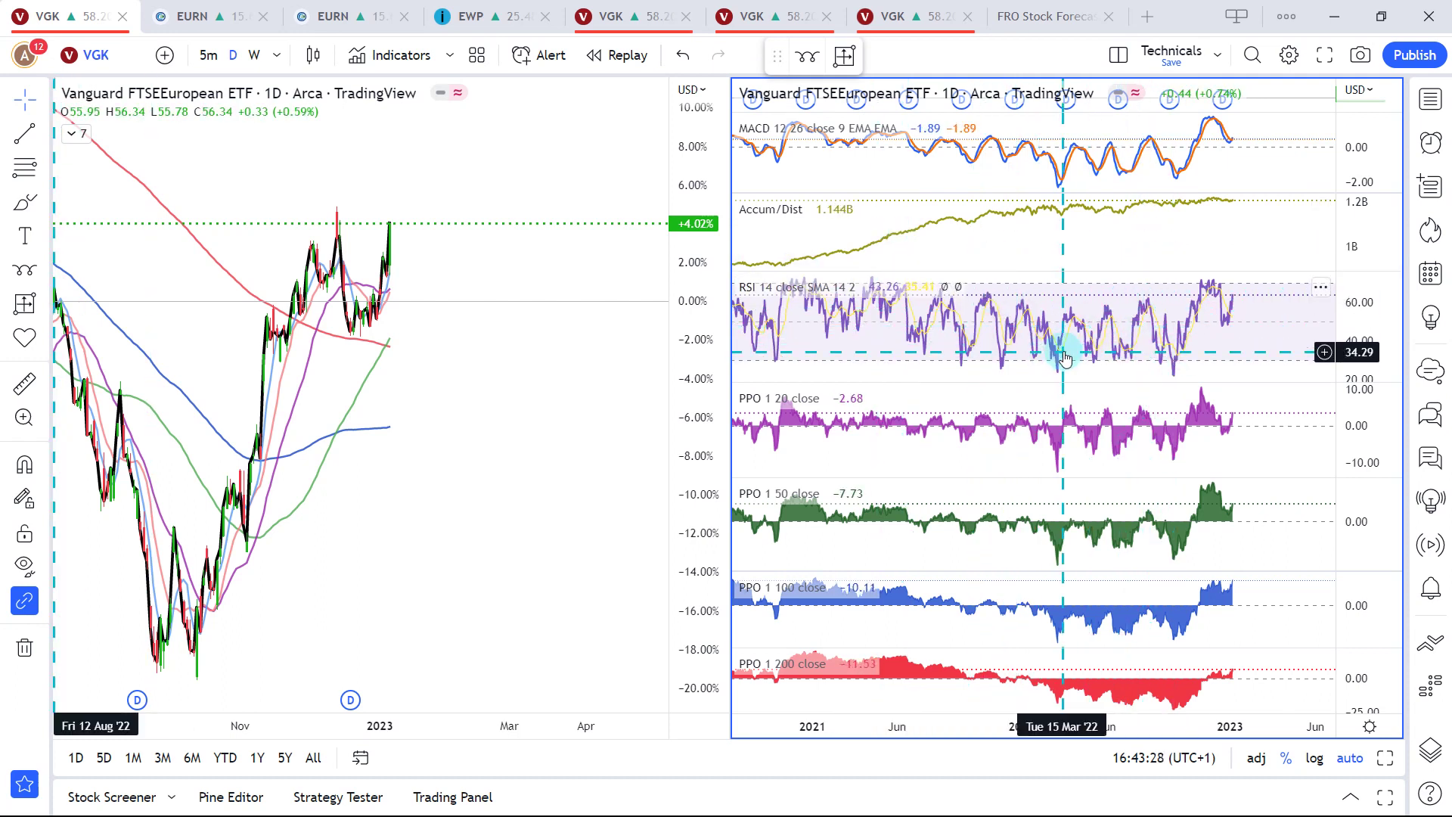
scroll(1065, 357, down, 2)
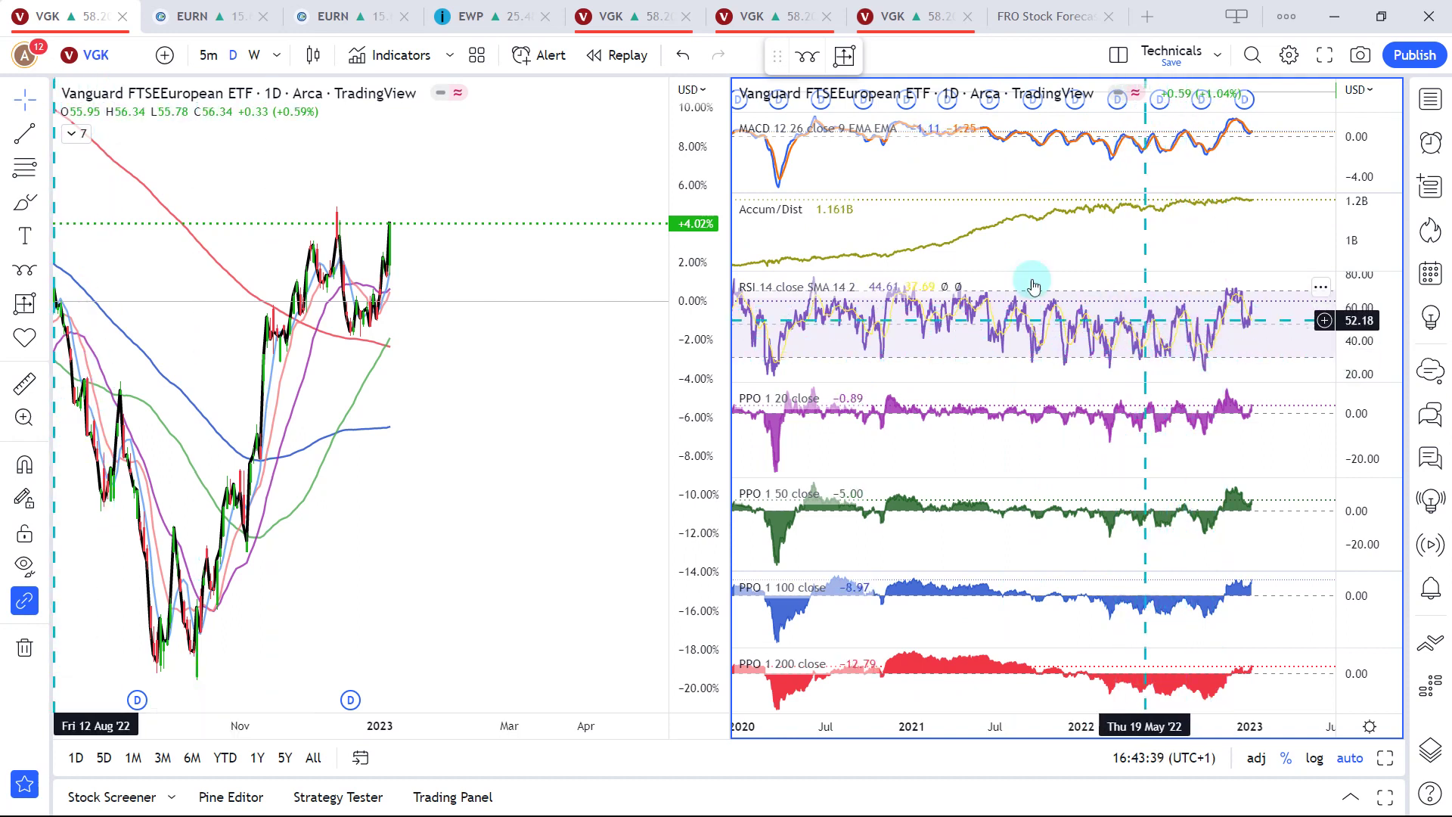
click(254, 56)
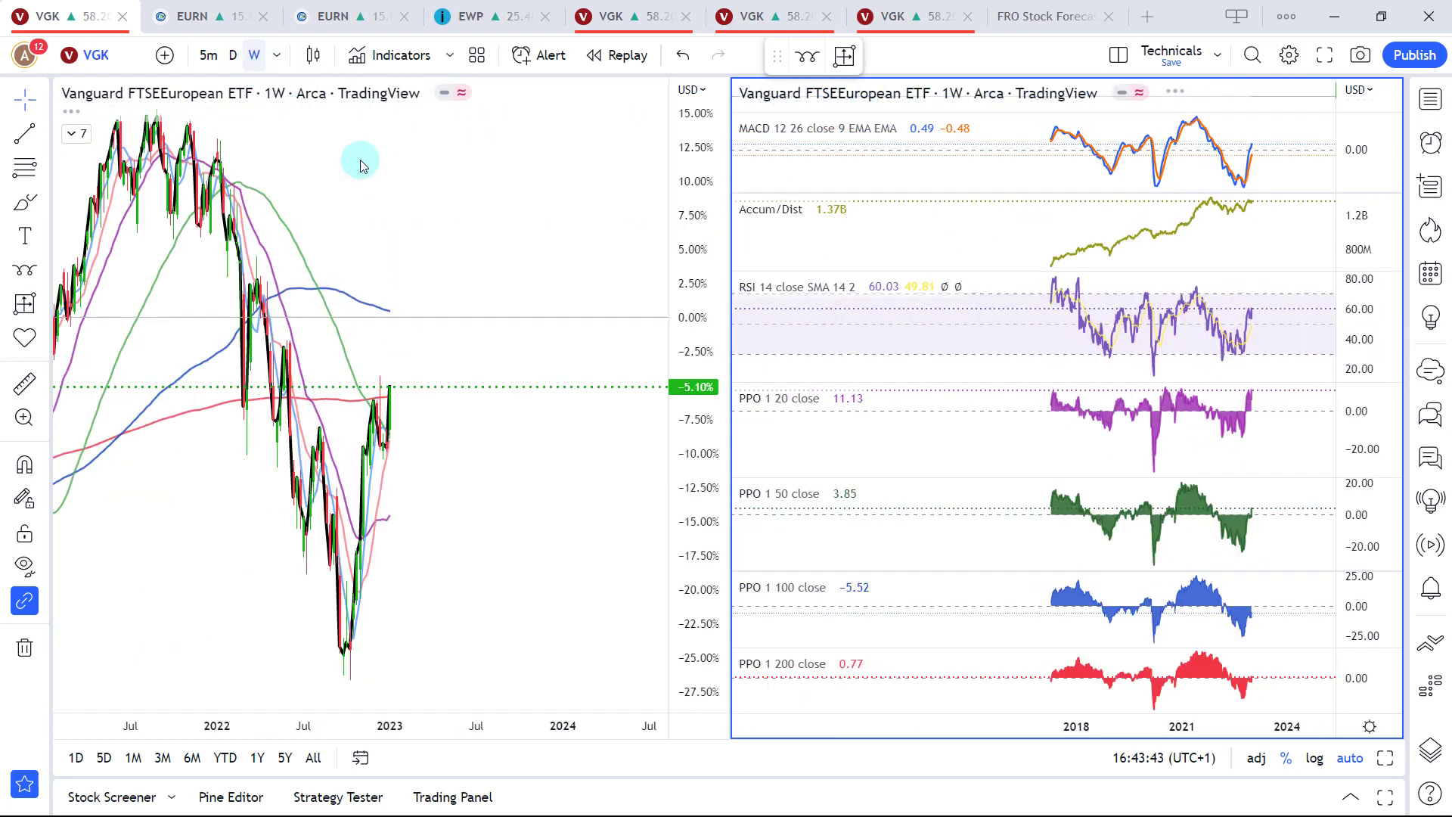
Review VGK's seasonality forecast and its table of monthly returns.
click(633, 14)
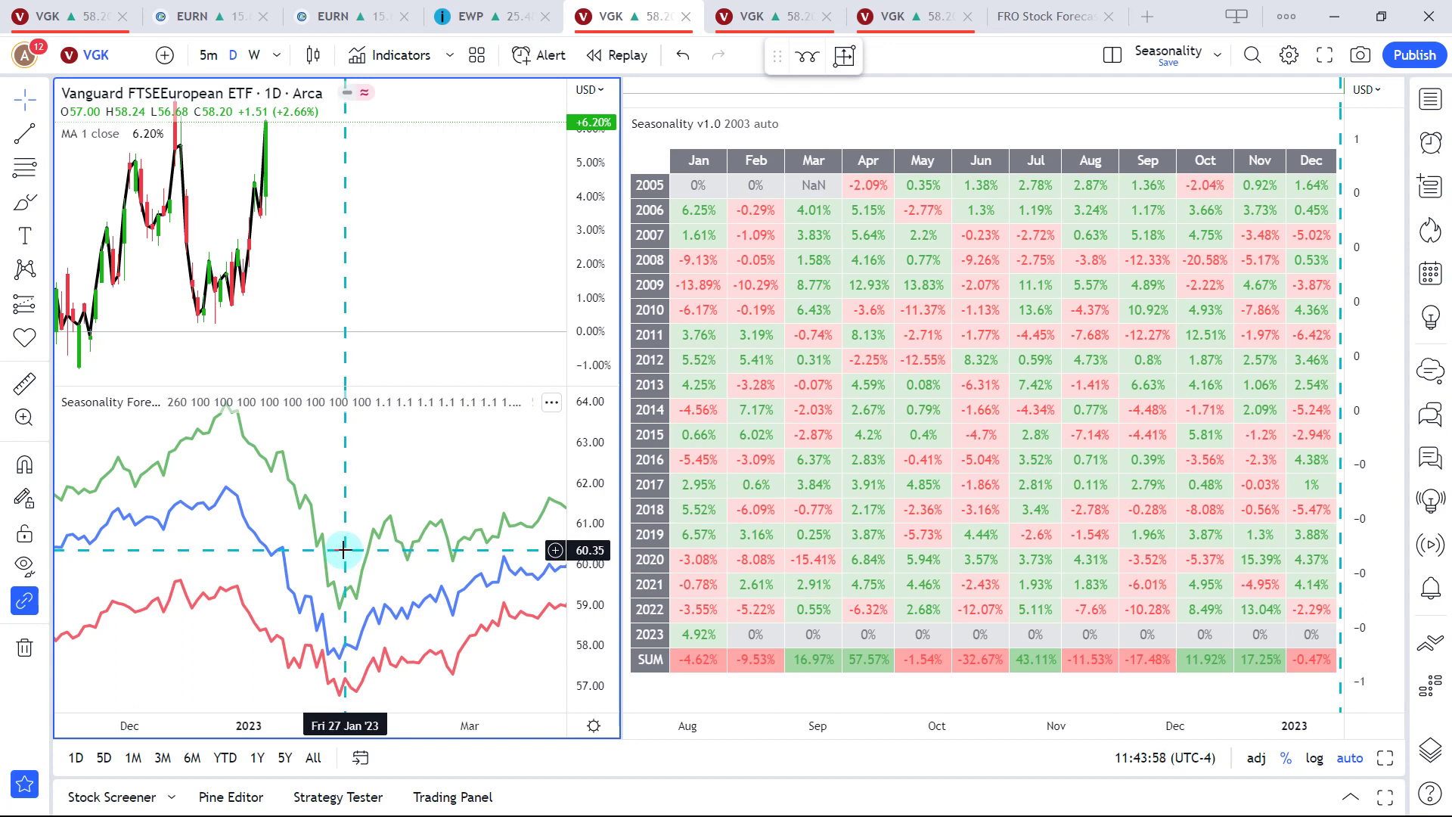
click(700, 536)
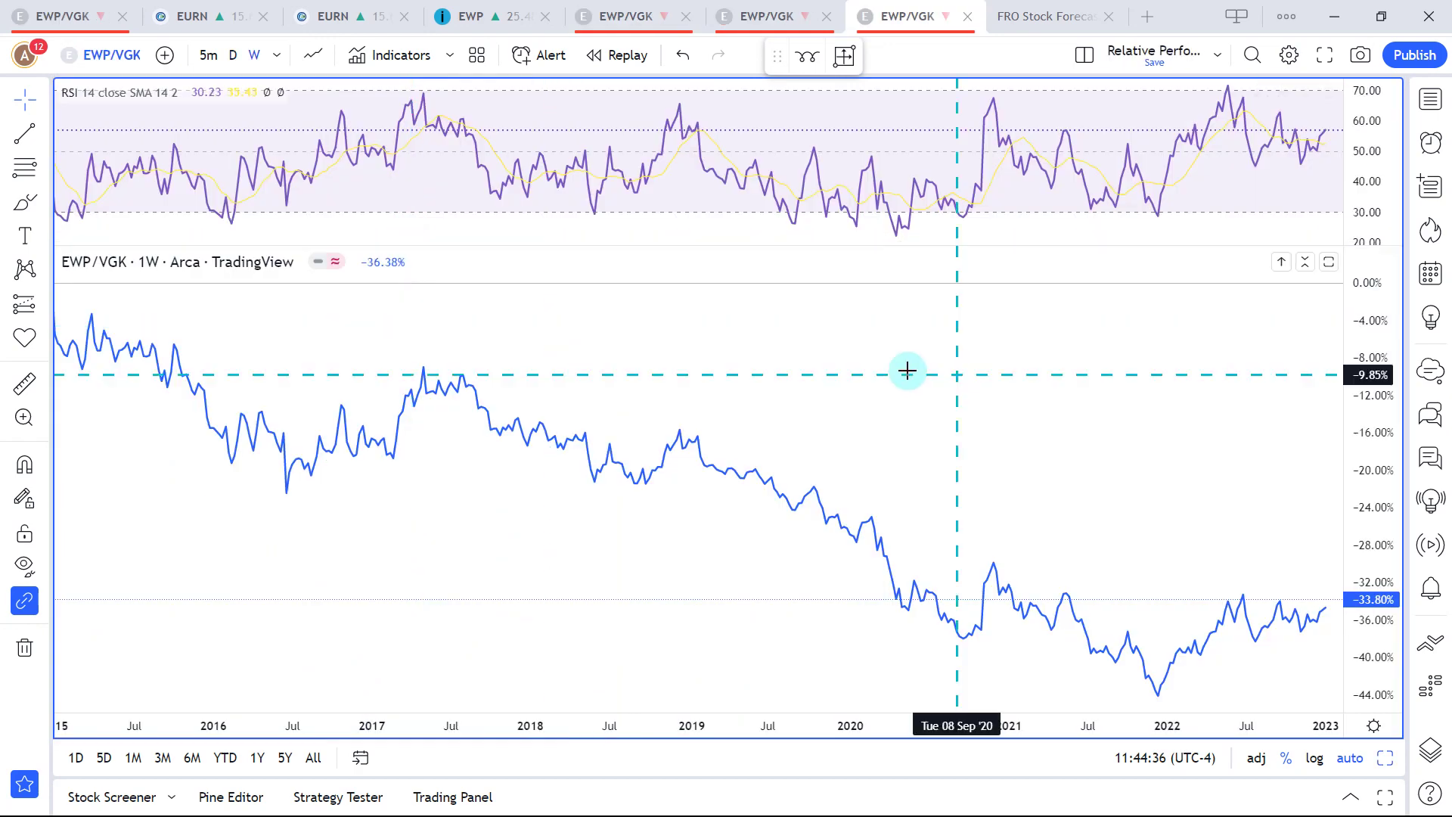
Examine the weekly EWP/VGK relative performance chart and its RSI across recent years.
drag(908, 371, 718, 370)
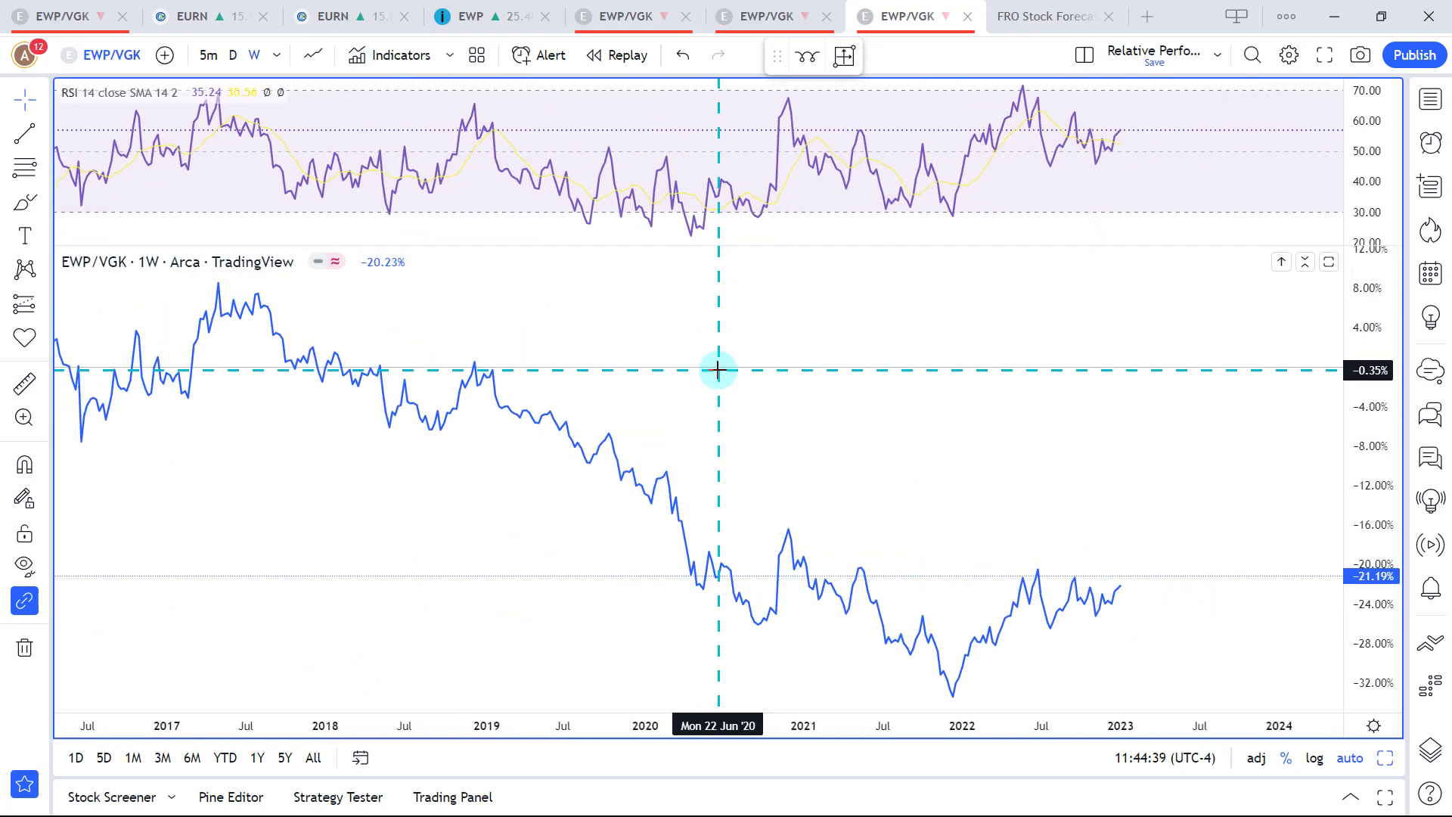
scroll(718, 370, up, 1)
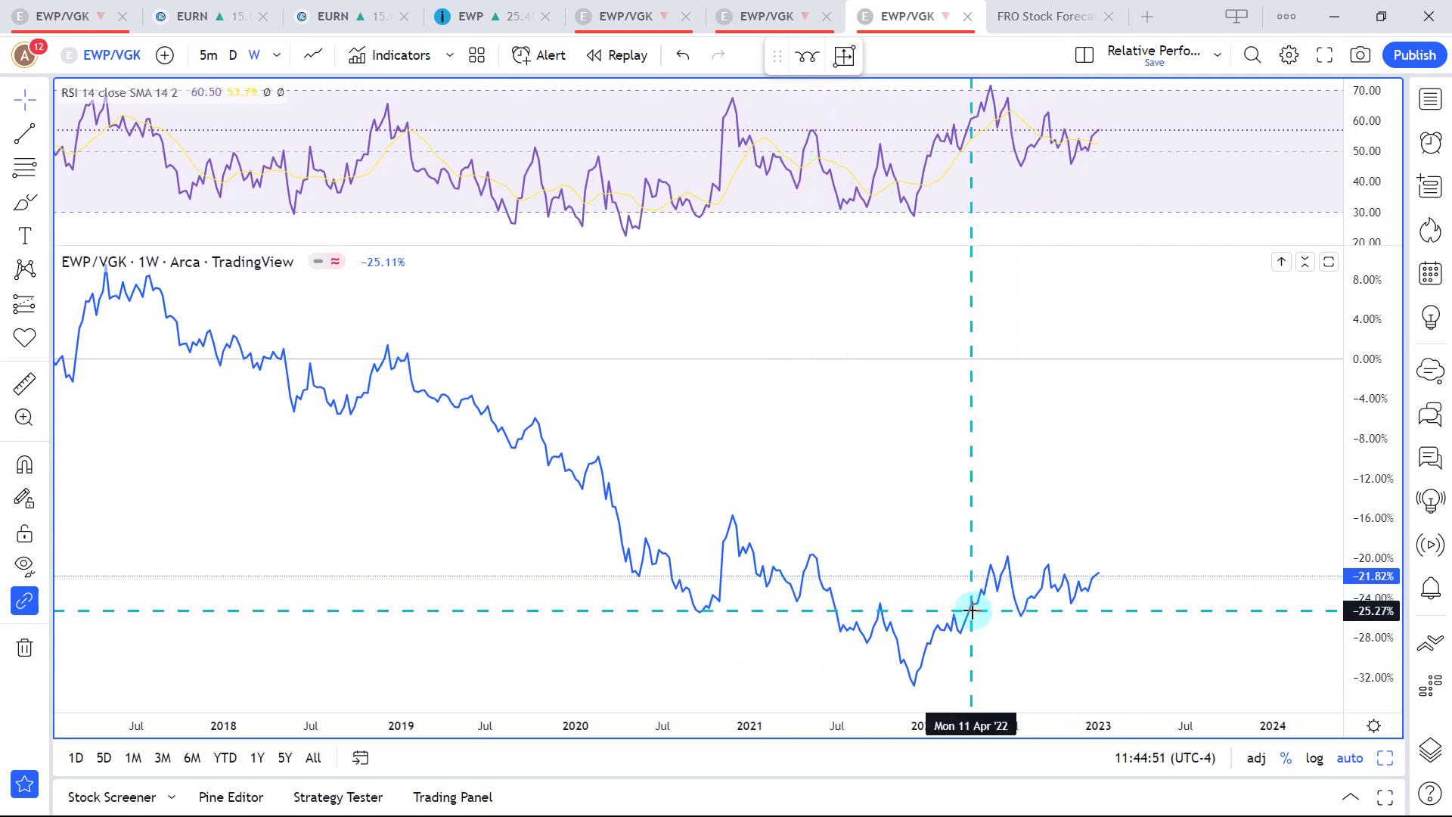
scroll(1014, 609, down, 3)
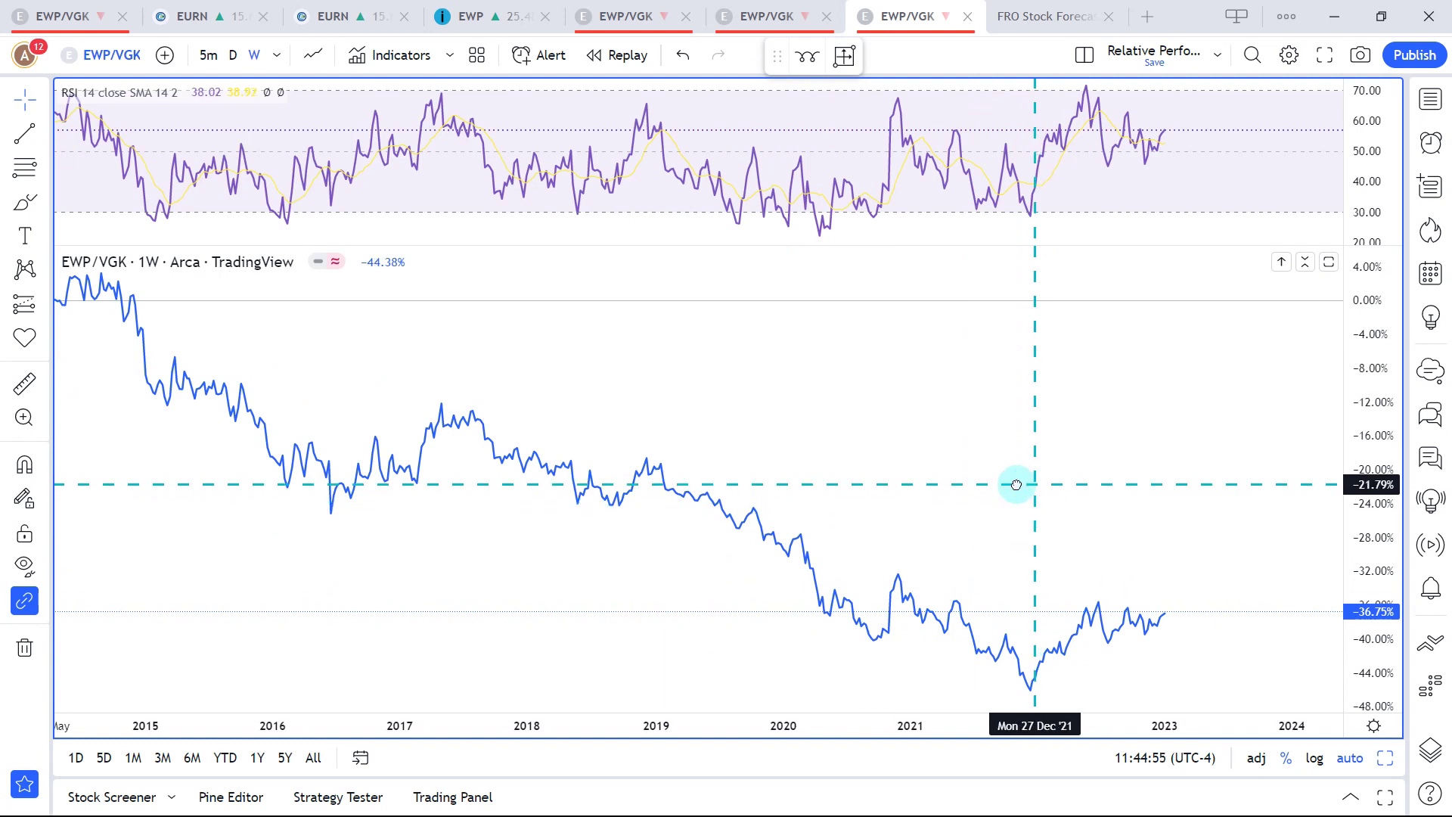
drag(1018, 482, 979, 481)
scroll(977, 478, up, 2)
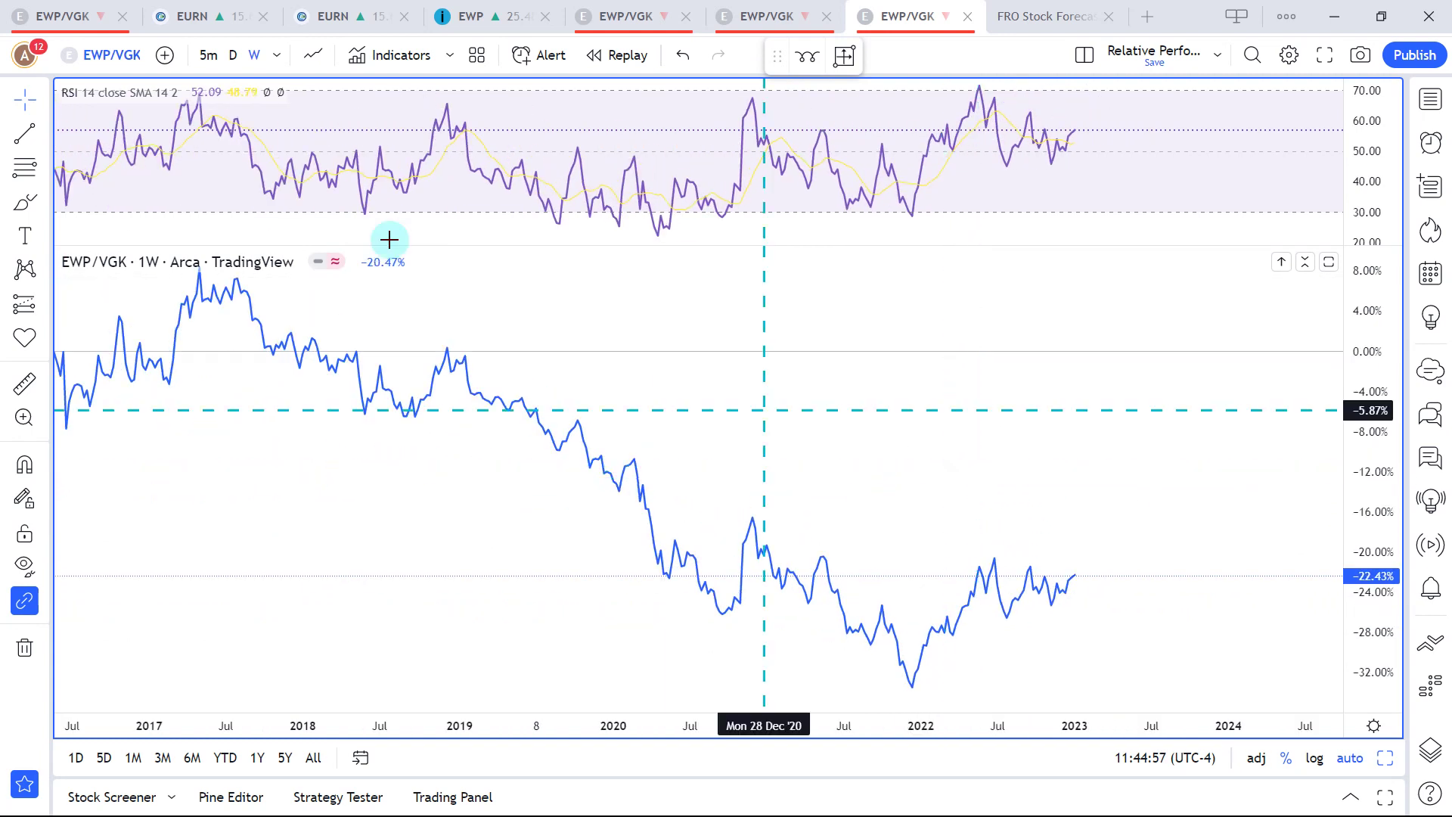
Examine EWP/VGK relative performance and RSI on the daily timeframe, and open the ratio's Seasonality chart.
click(233, 55)
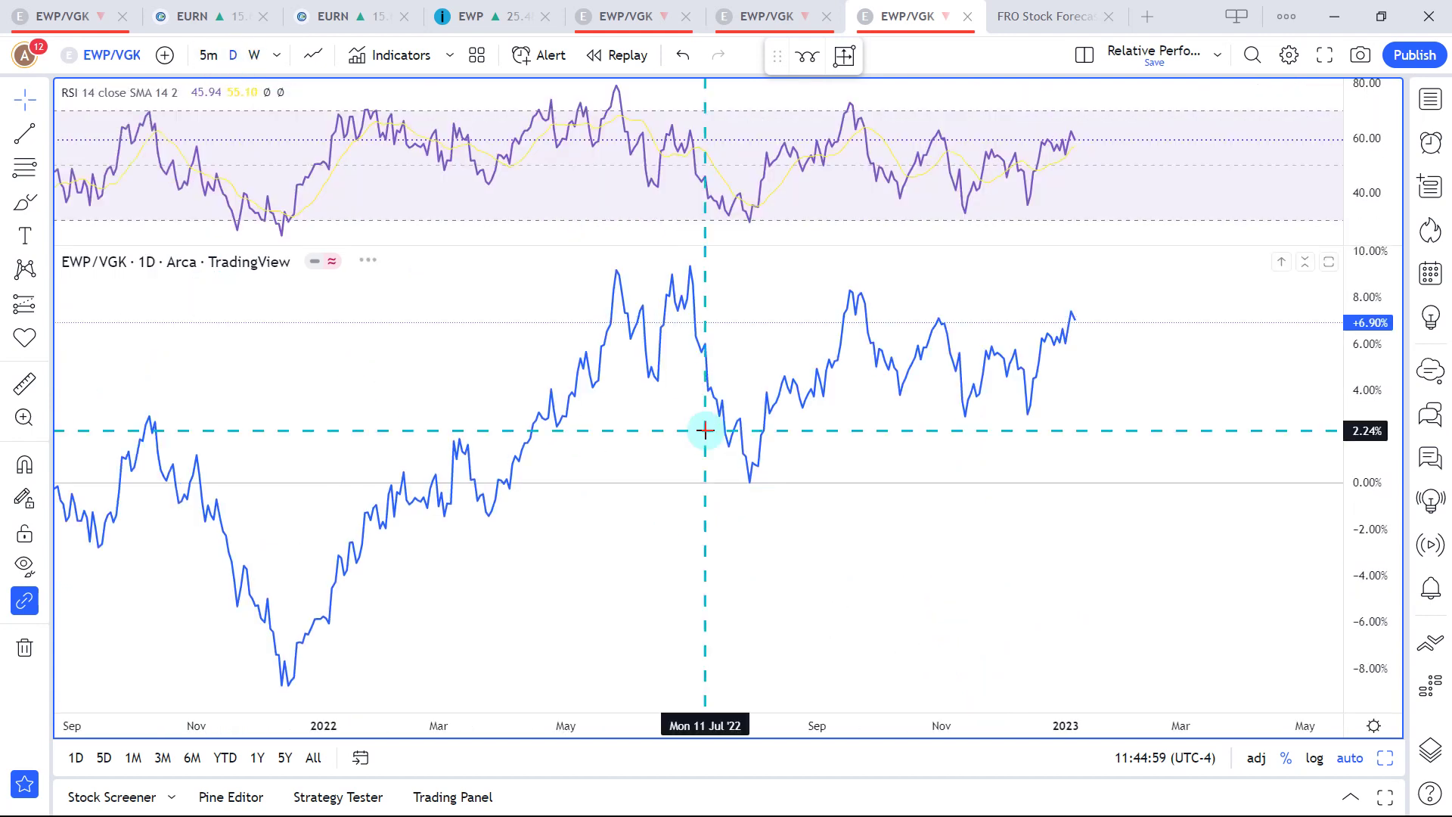
scroll(764, 406, down, 5)
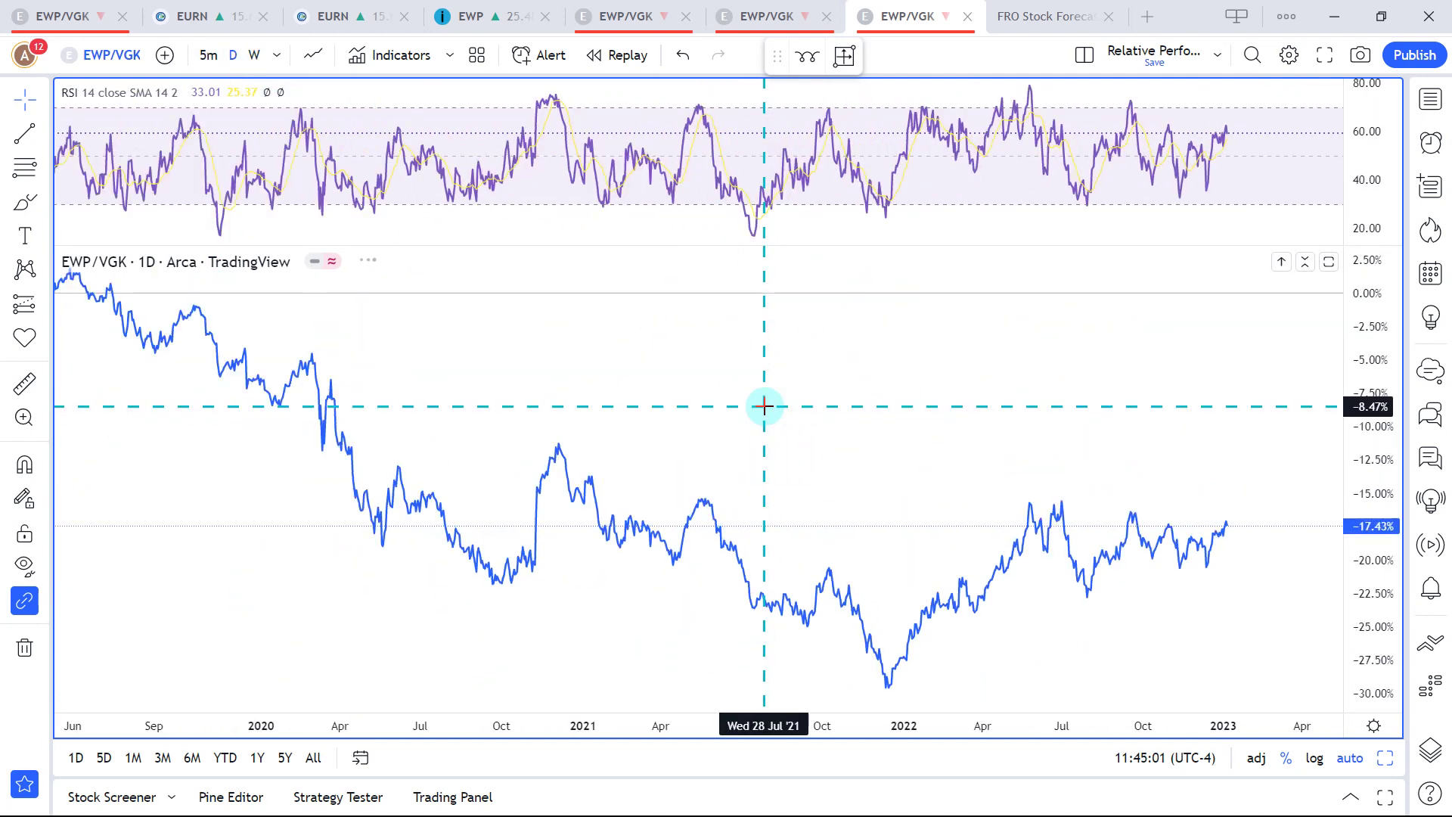
scroll(764, 408, up, 2)
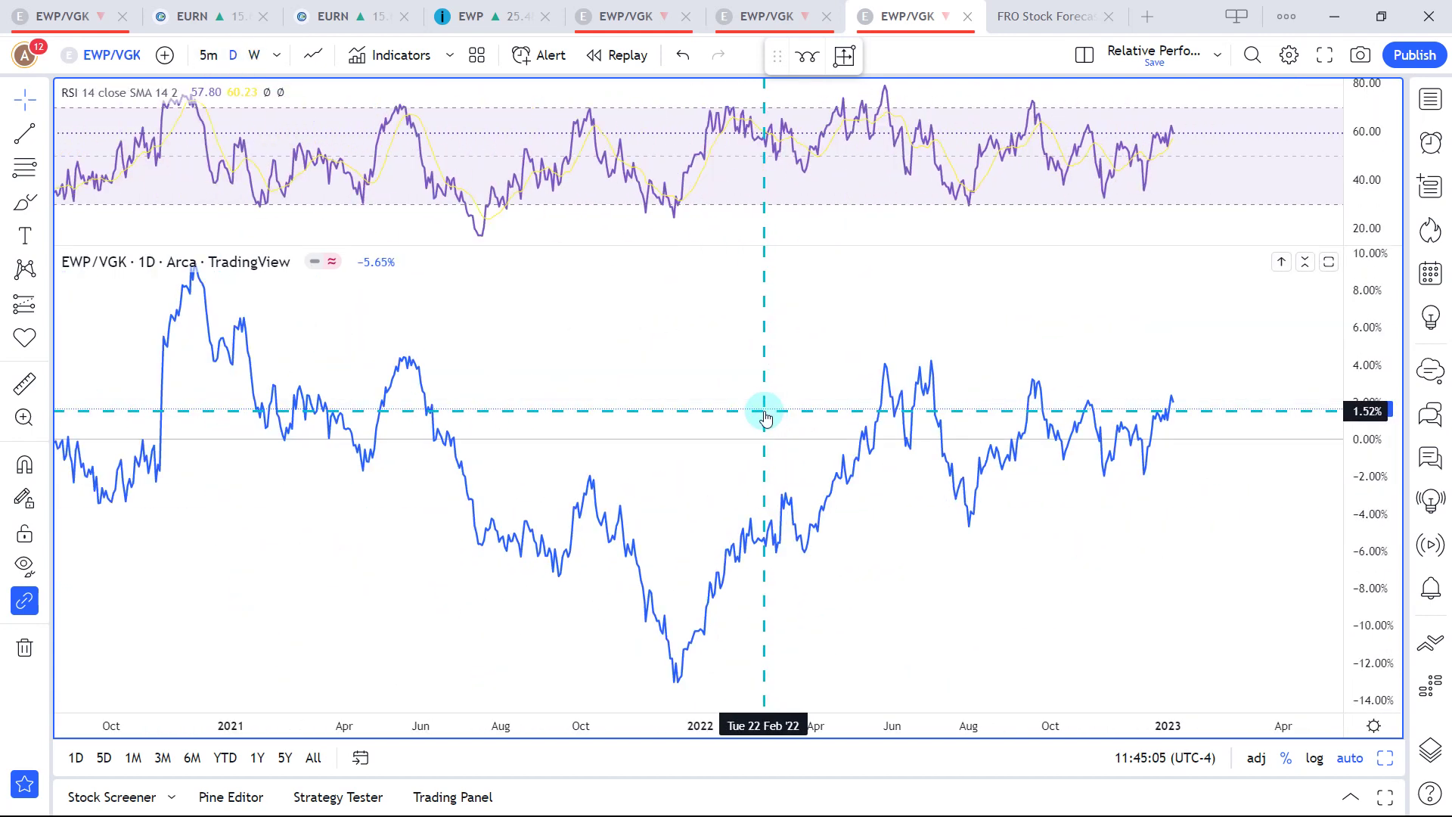
click(594, 15)
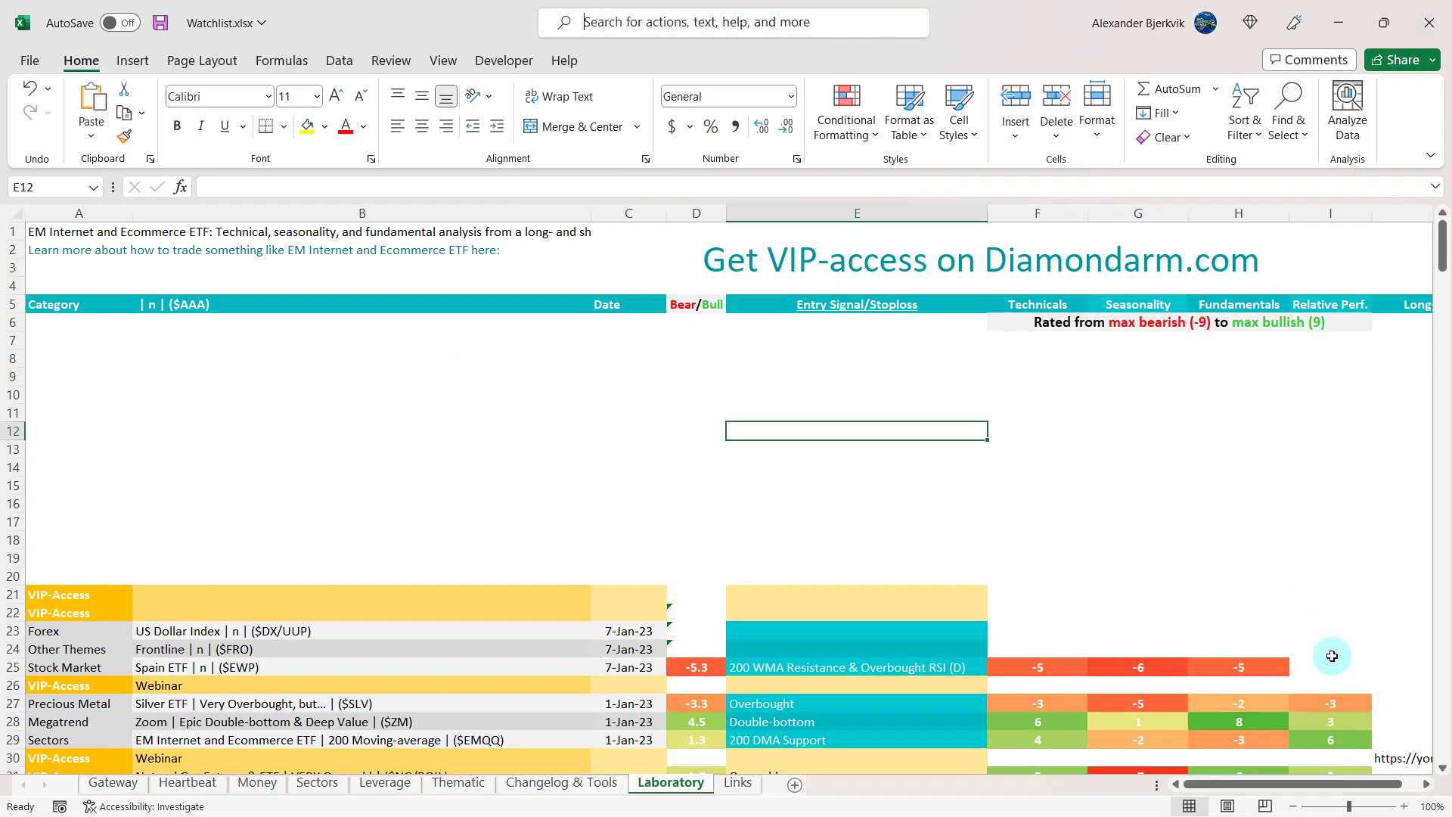
In the Excel watchlist, enter -6 as the relative performance rating for Spain ETF (EWP).
click(1333, 666)
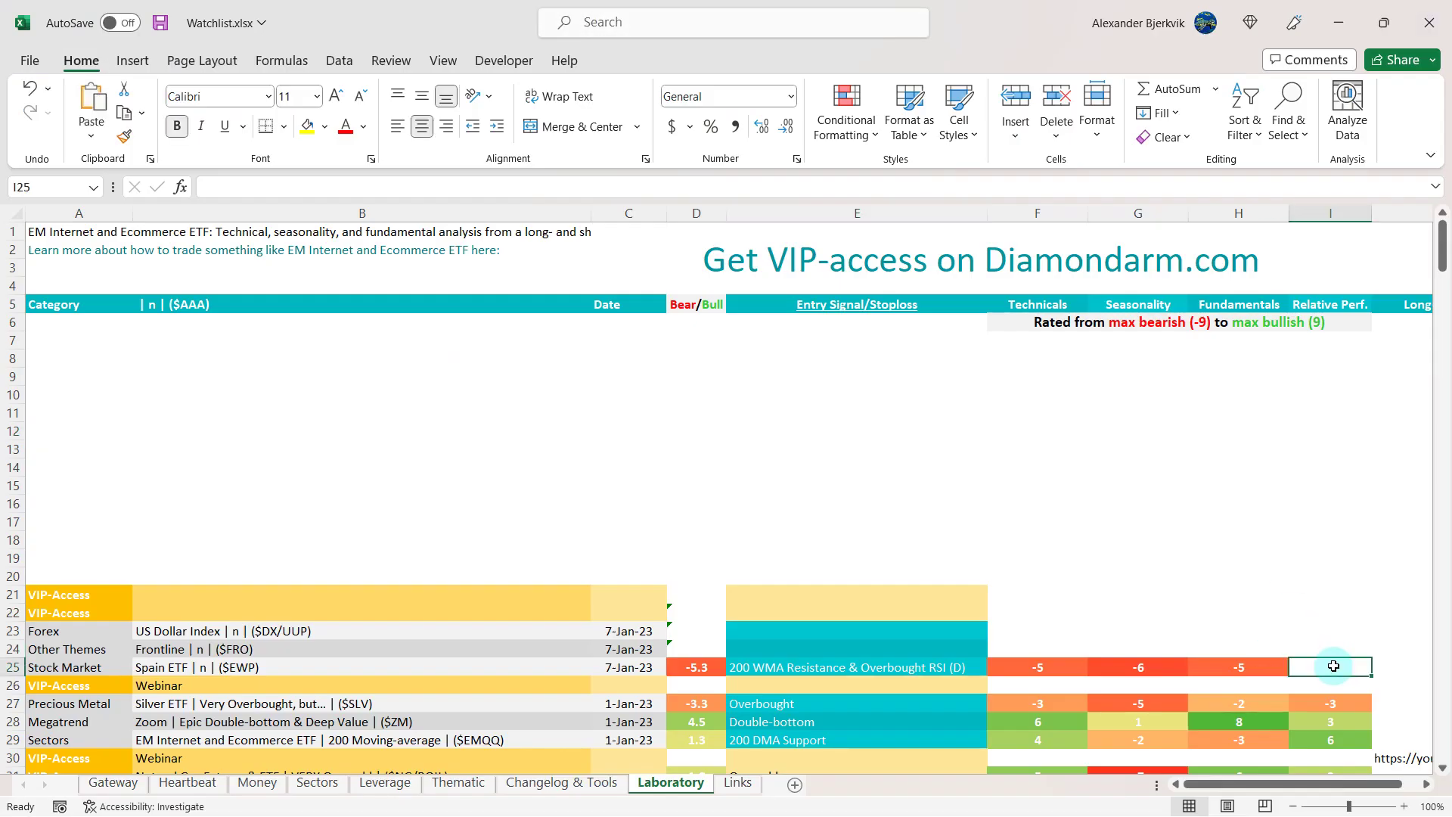
text(-6)
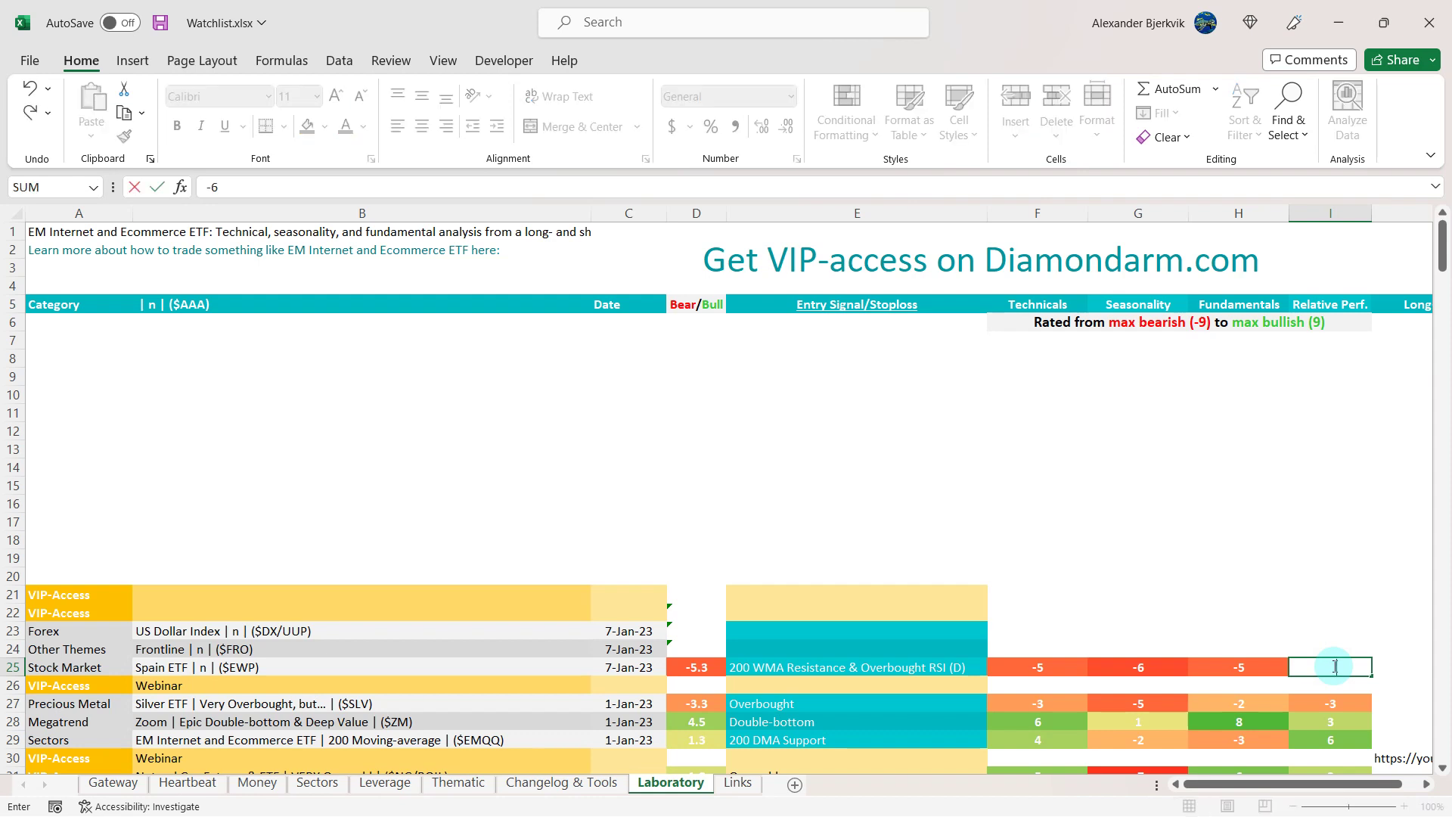
click(684, 430)
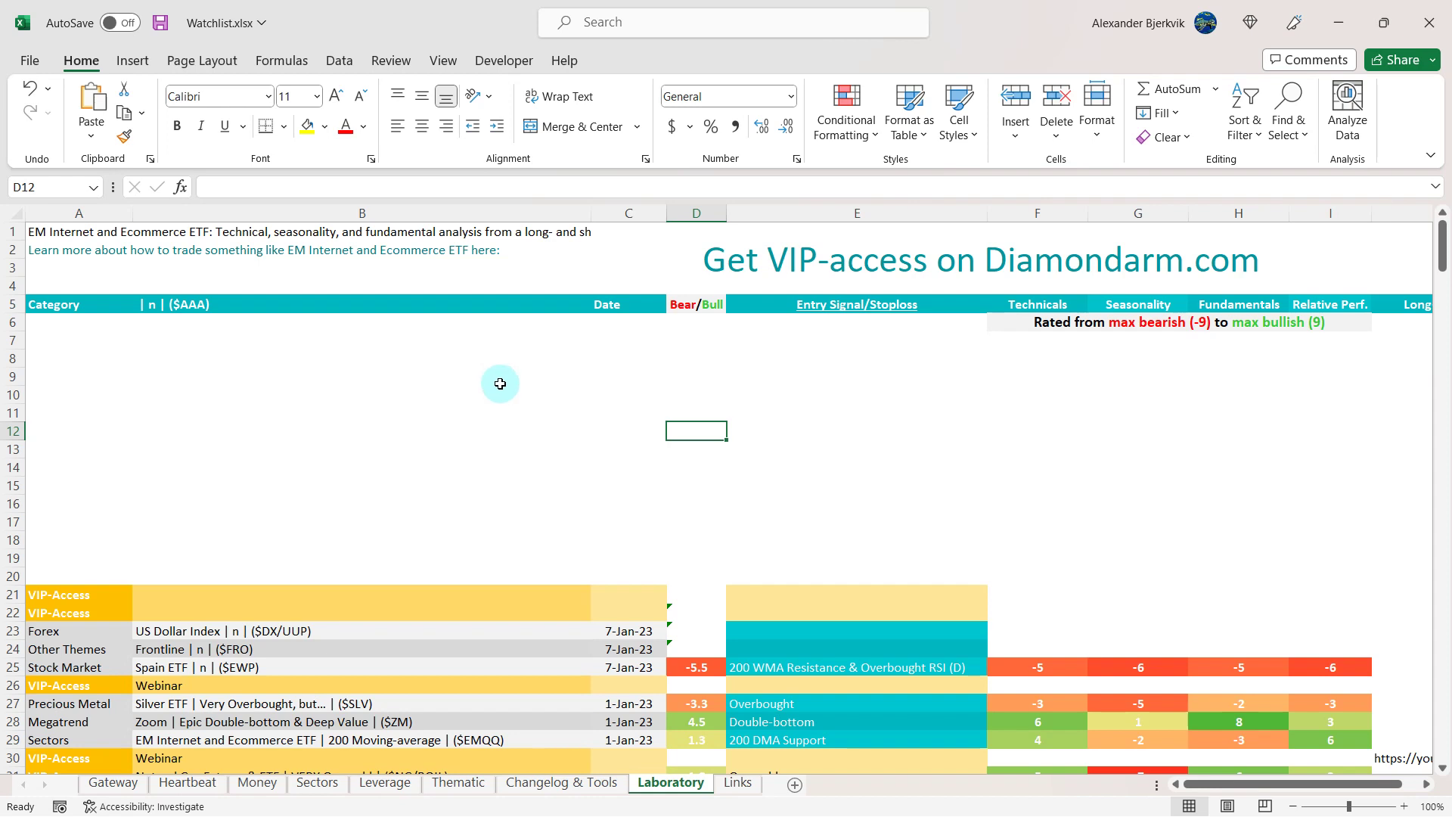
Switch to TradingView and examine the weekly EWP/VGK indicators and the enlarged price chart with its moving averages.
key(alt+Tab)
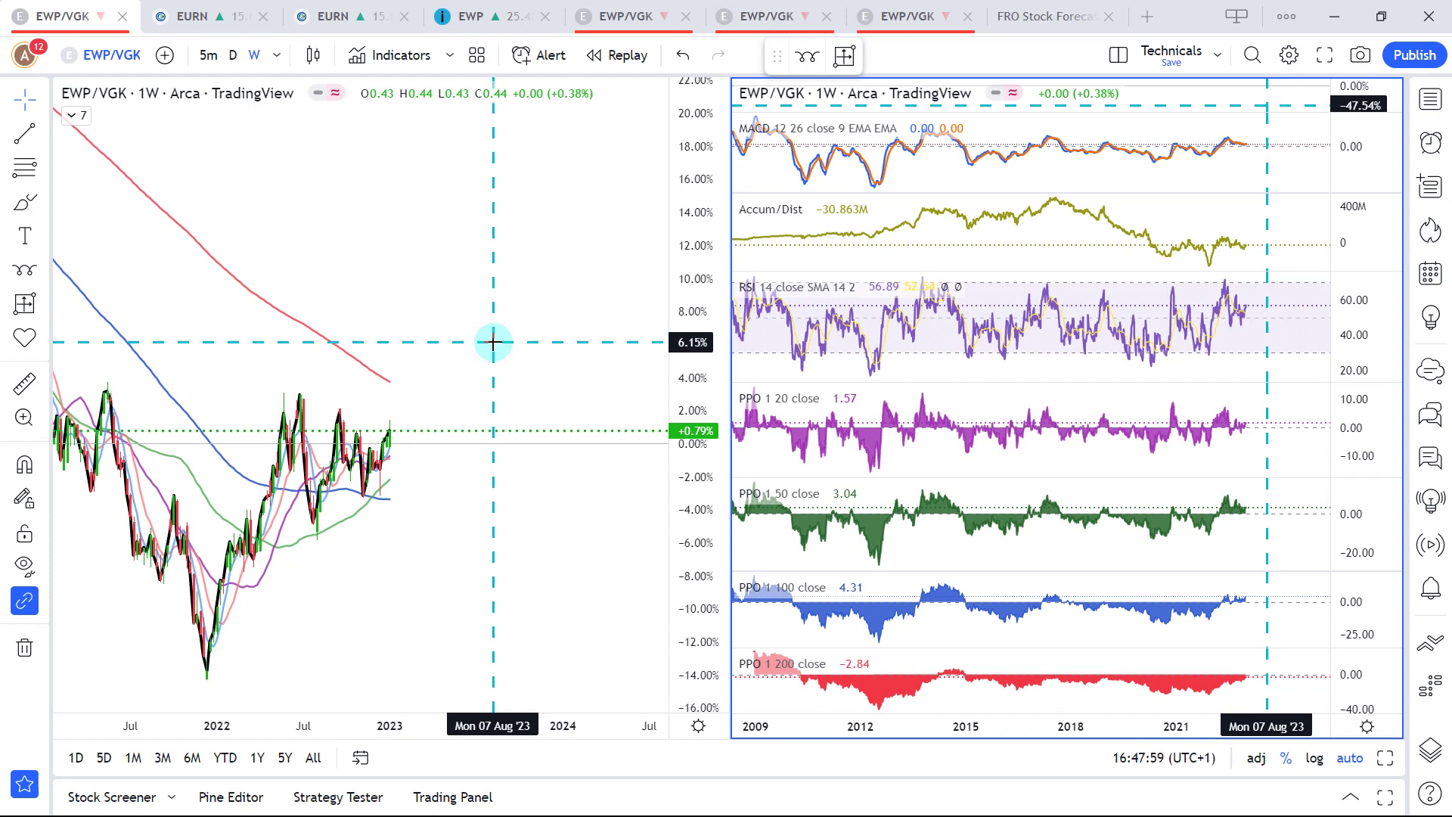
key(alt+Return)
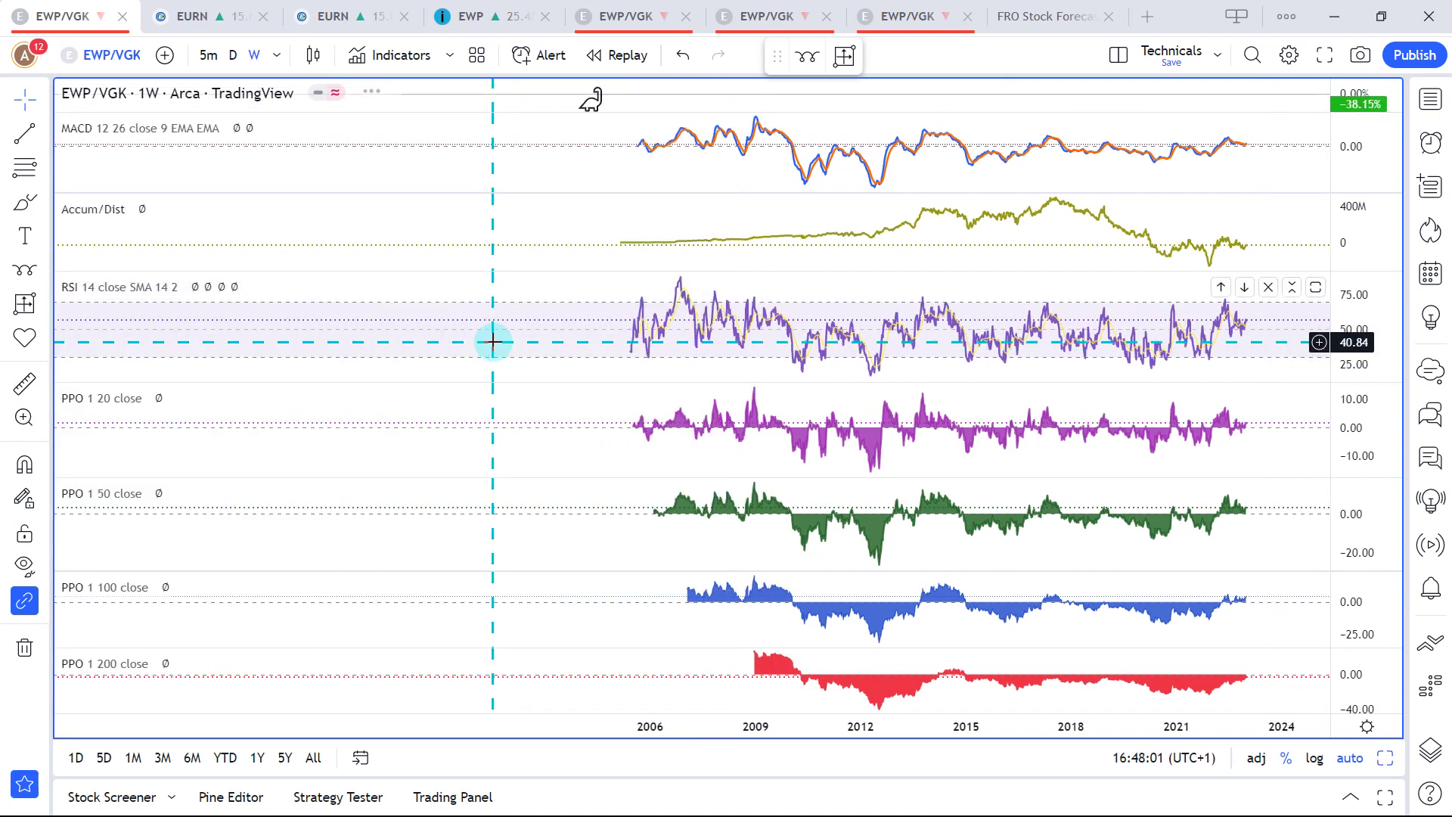
key(alt+Return)
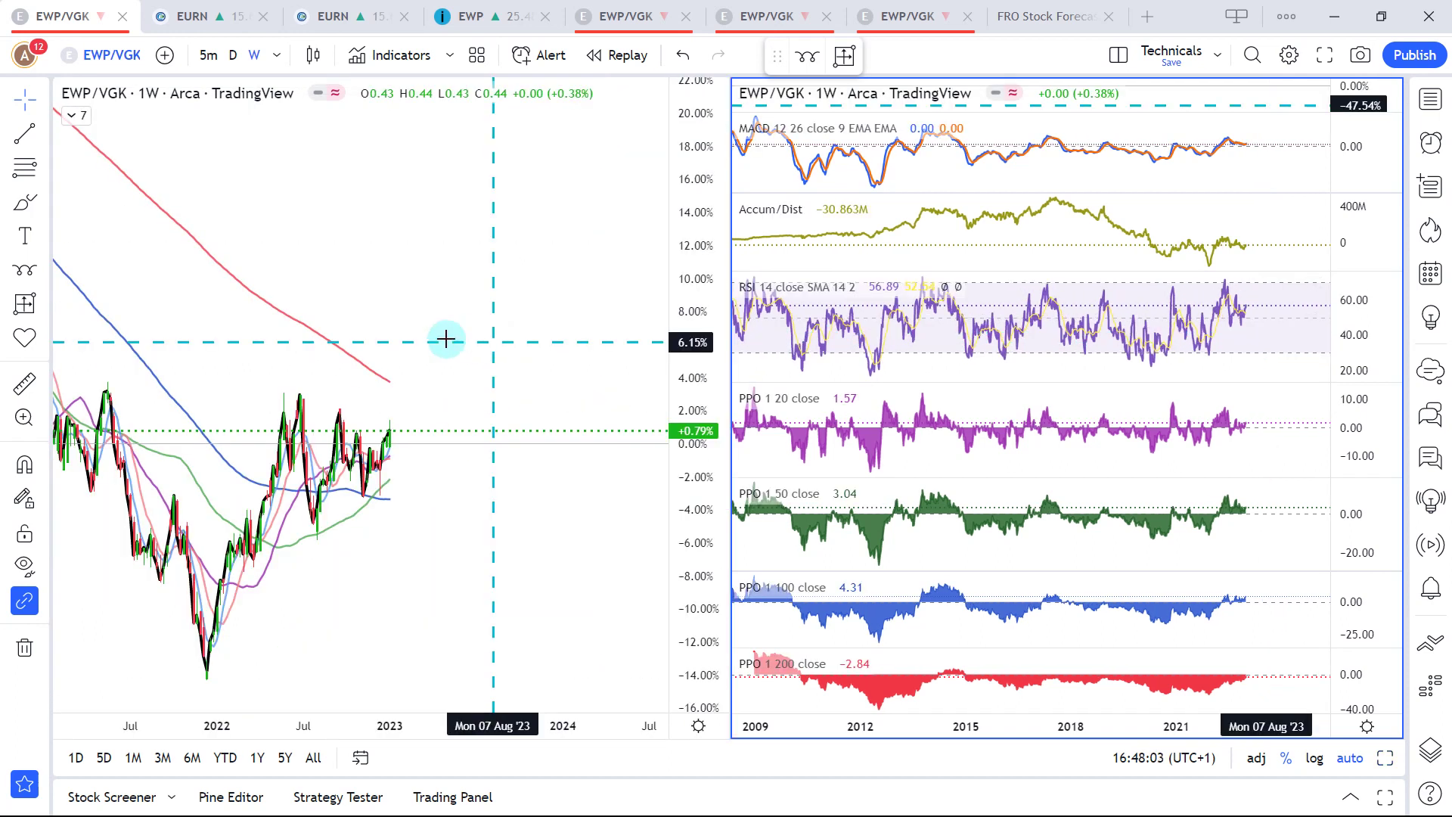
click(437, 329)
key(alt+Return)
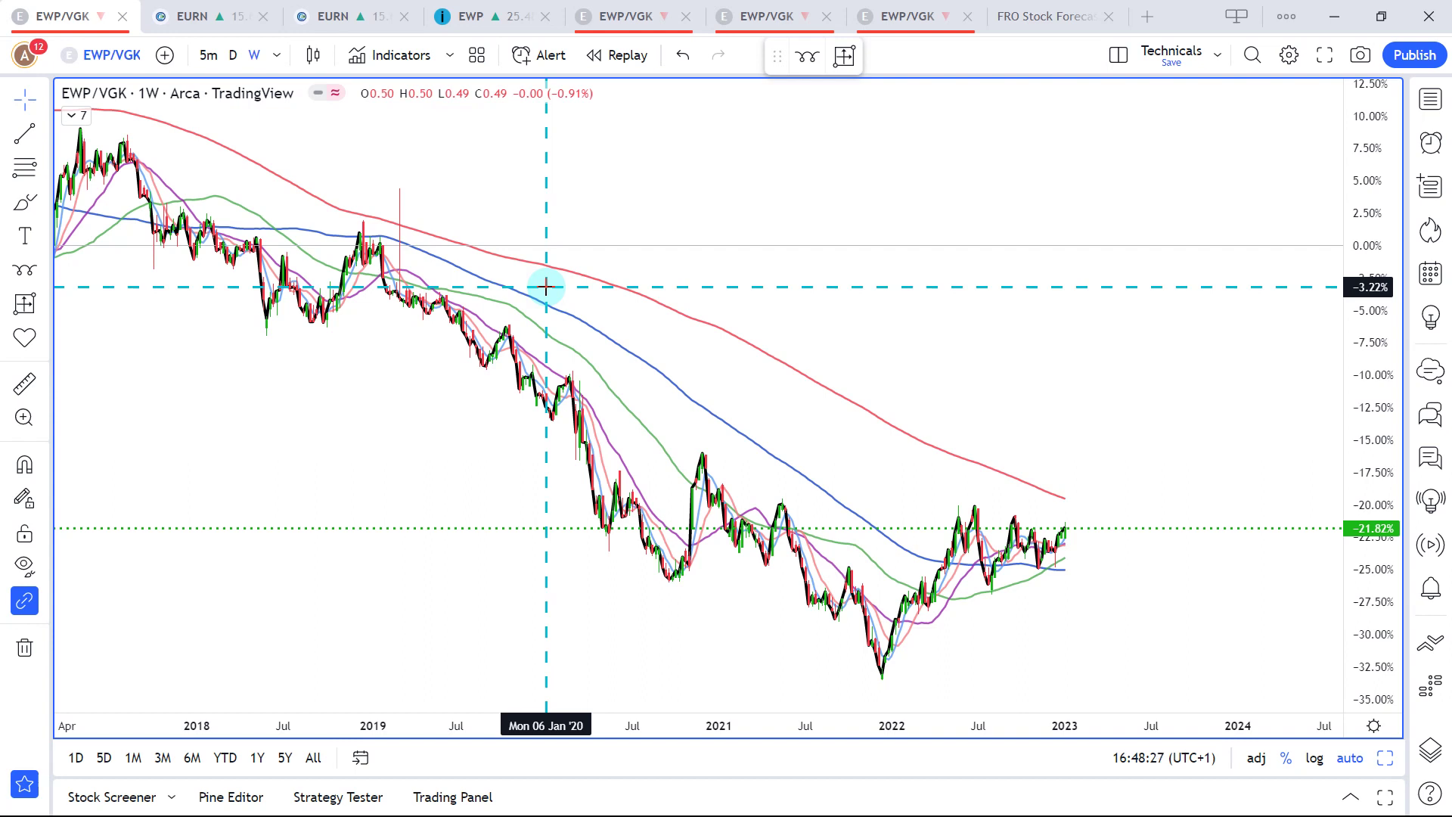
Load the NYSE-listed Banco Santander, S.A. Sponsored (SAN) and examine its weekly price chart with the moving averages.
text(BANCO SAN)
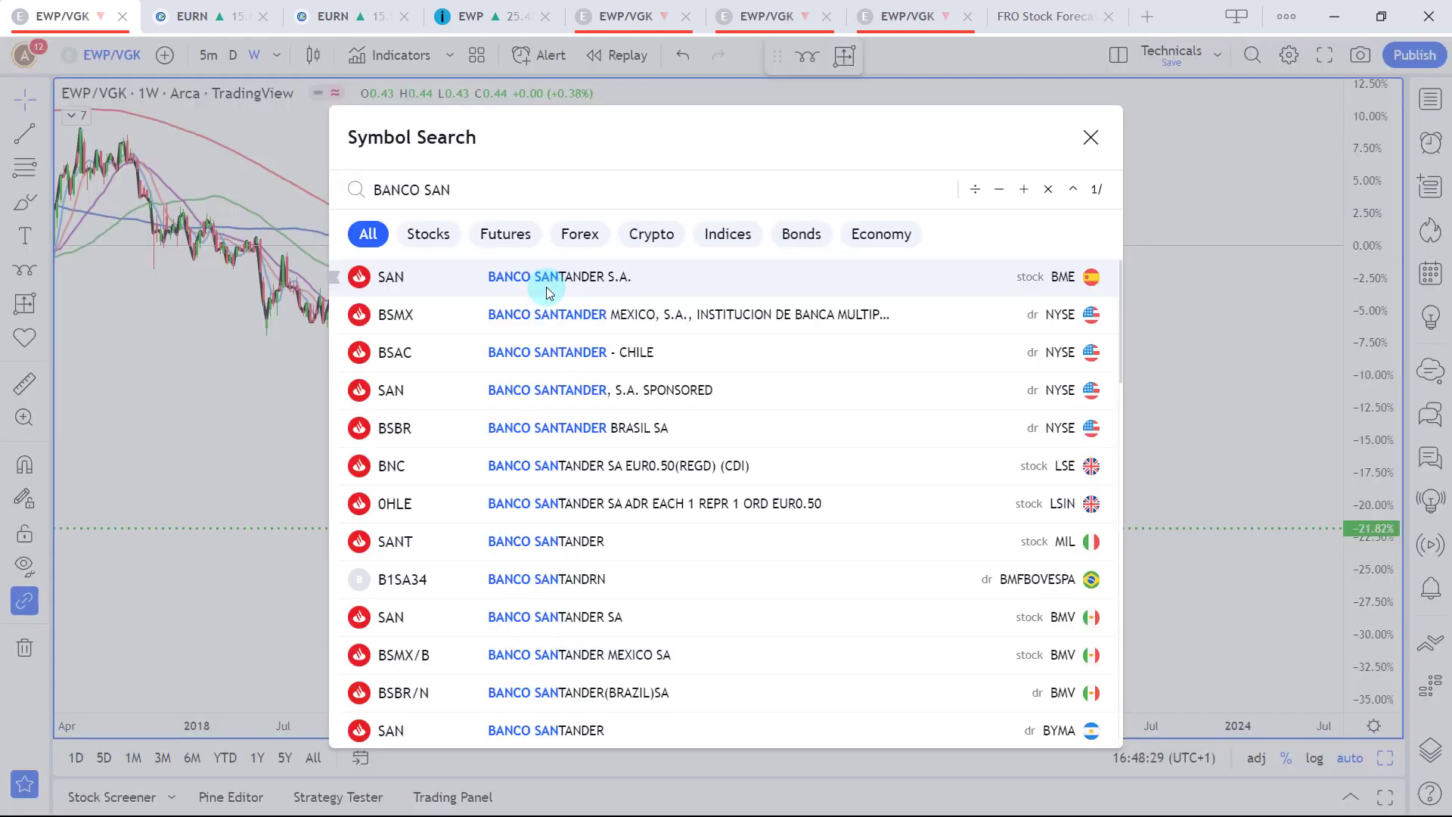
text(TANDER)
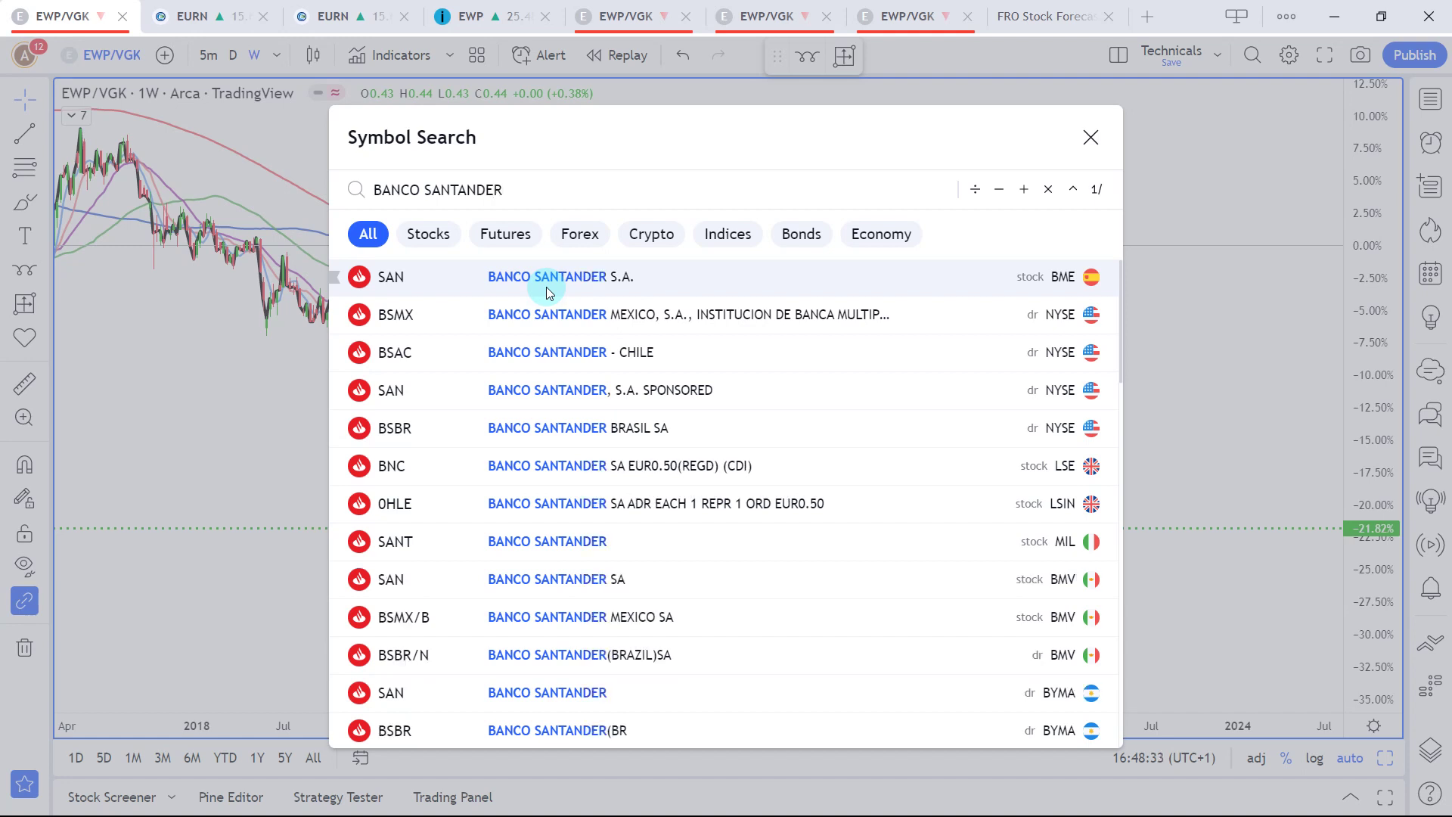
click(662, 391)
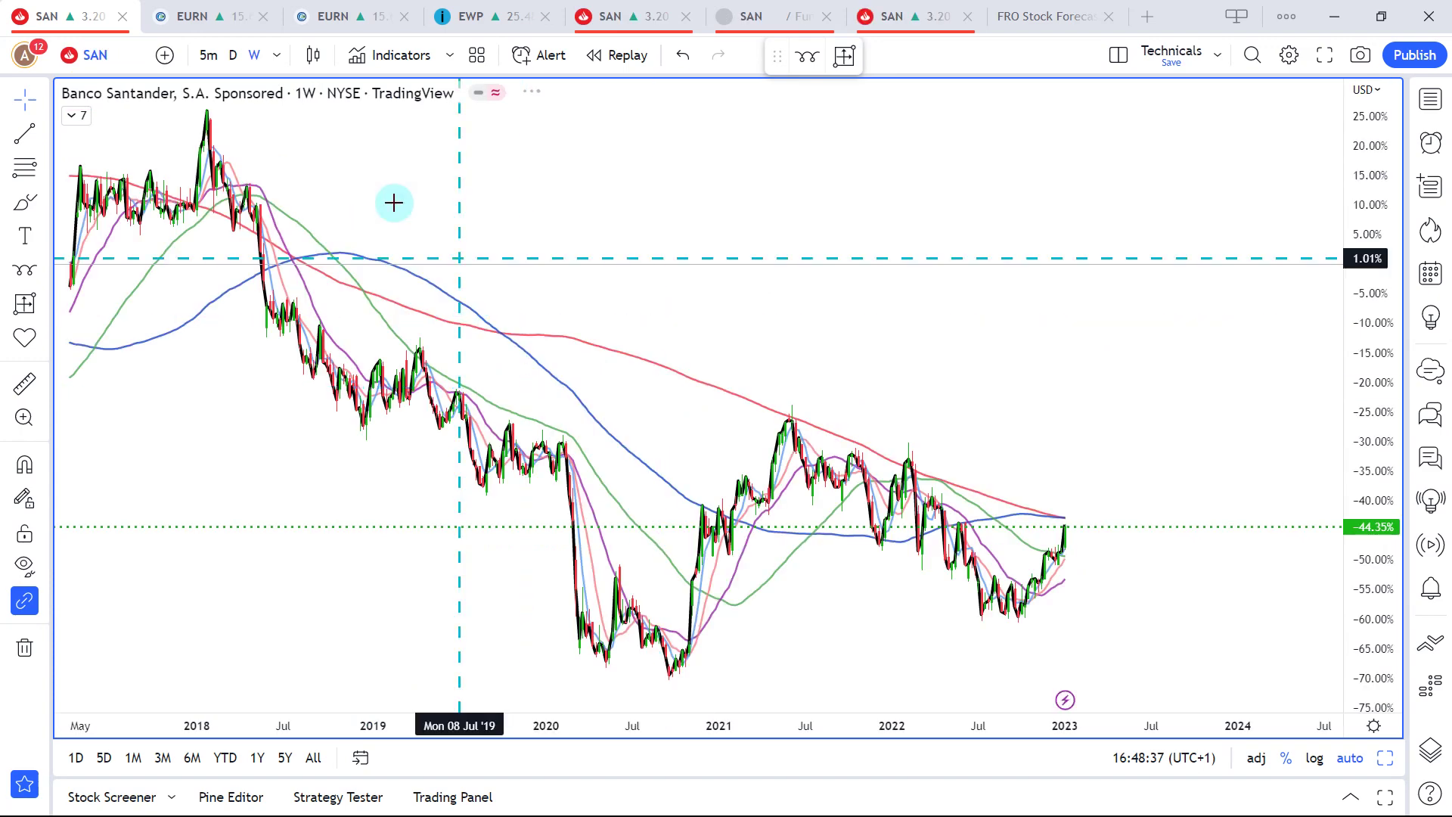
scroll(393, 203, down, 3)
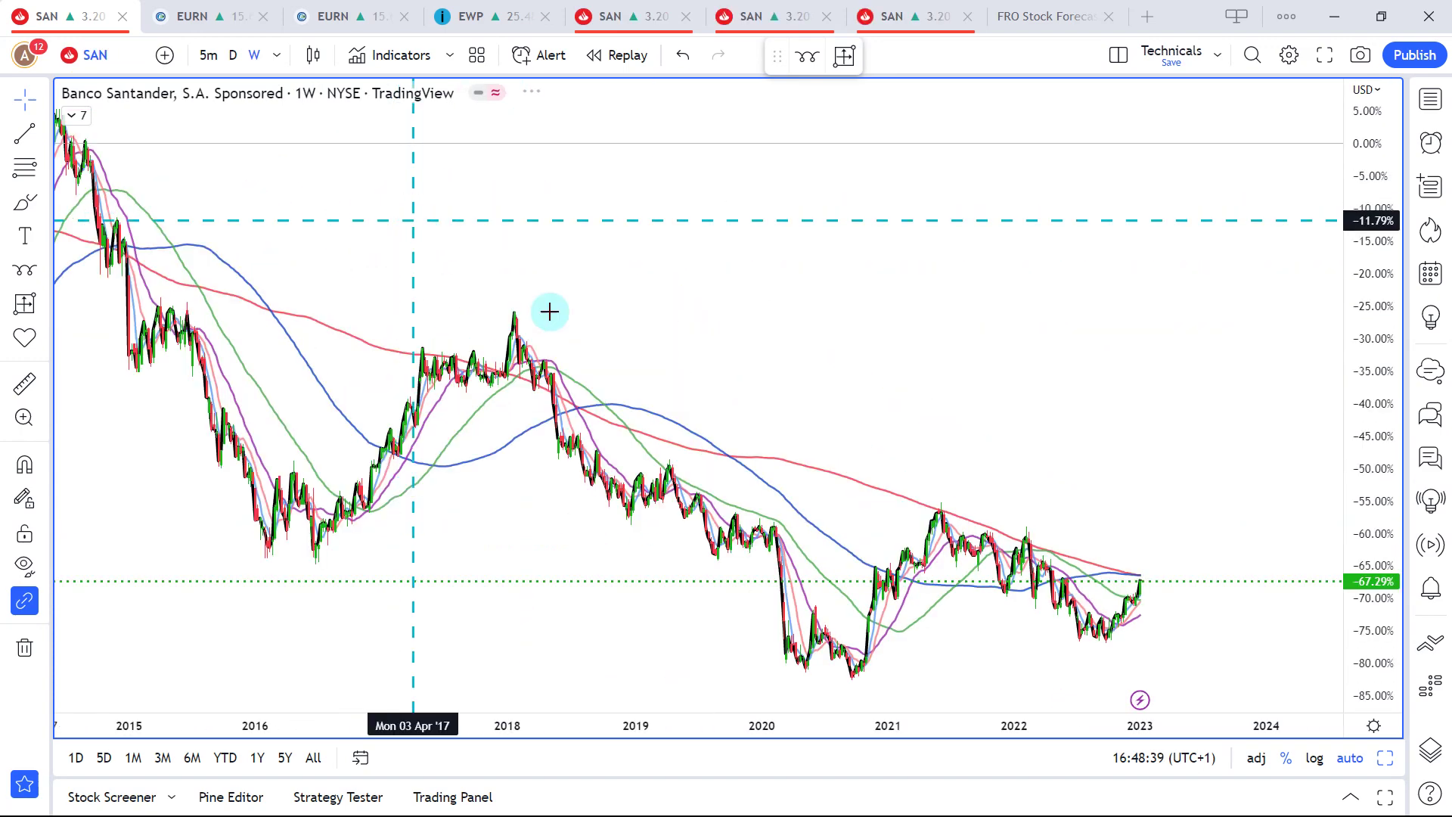
scroll(843, 464, up, 3)
scroll(908, 477, up, 3)
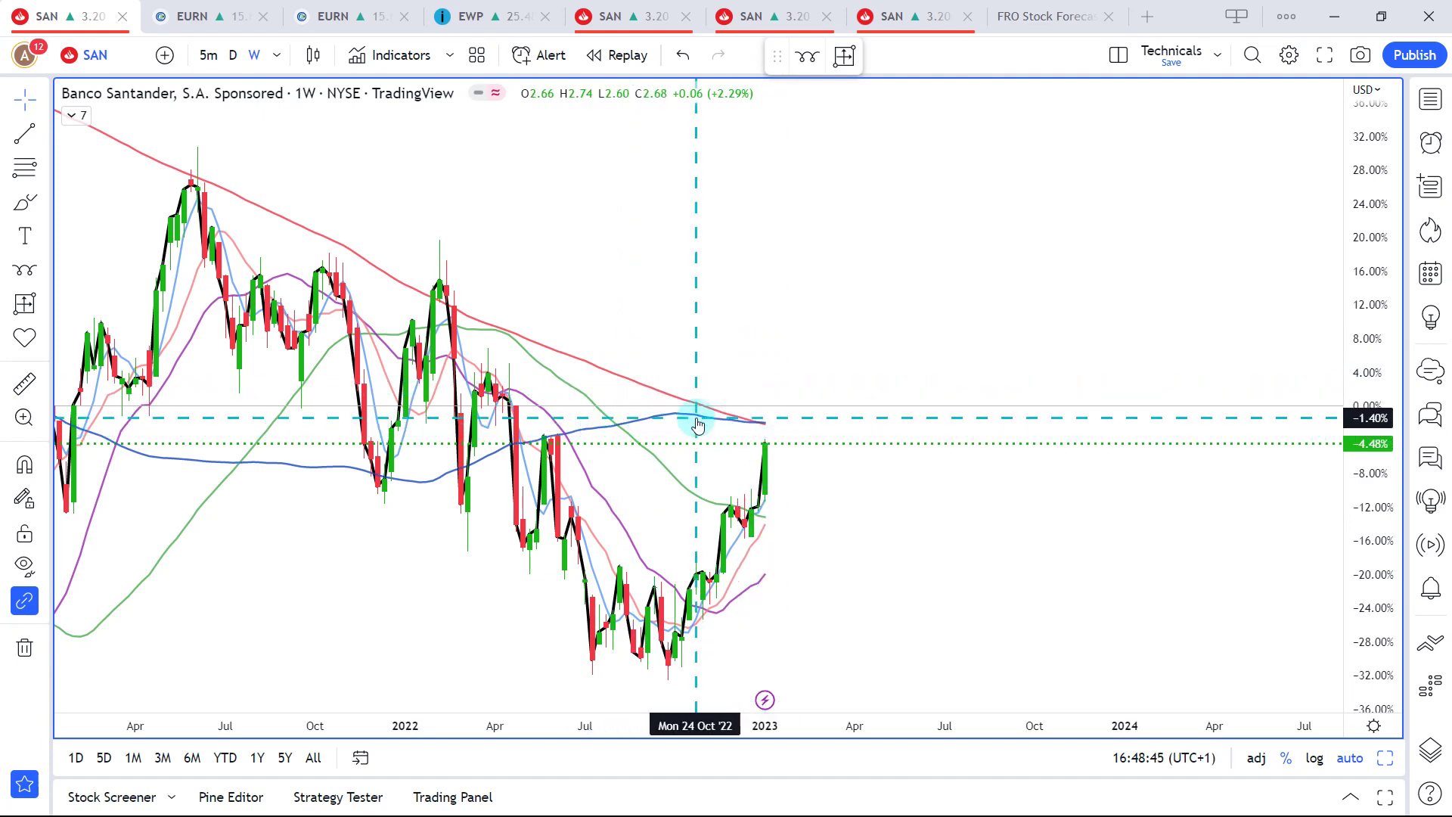
scroll(726, 418, down, 3)
Review Banco Santander's monthly seasonality table, and examine its P/B, P/S, P/E and dividend yield history back to 2015.
click(656, 6)
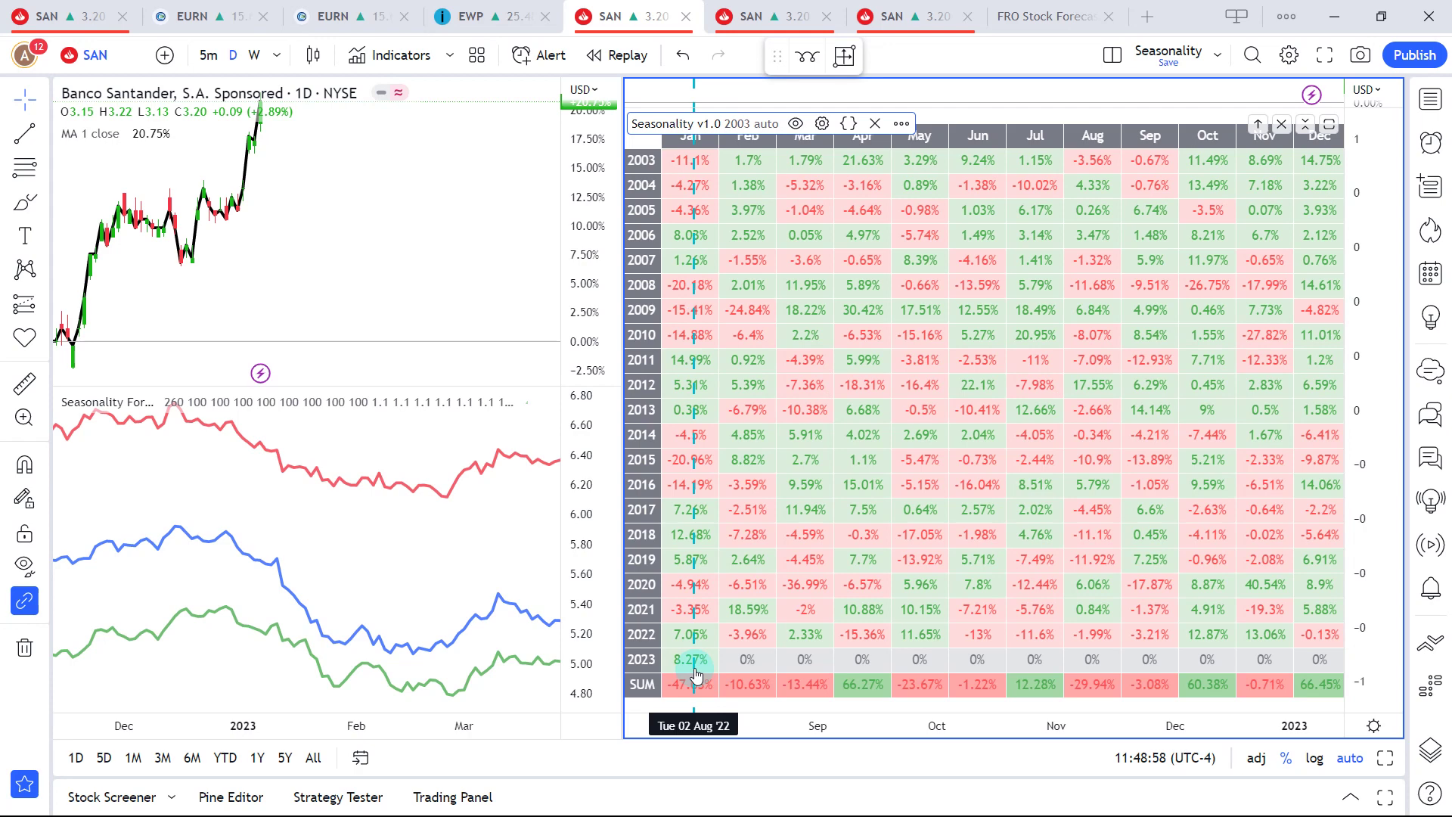
click(753, 8)
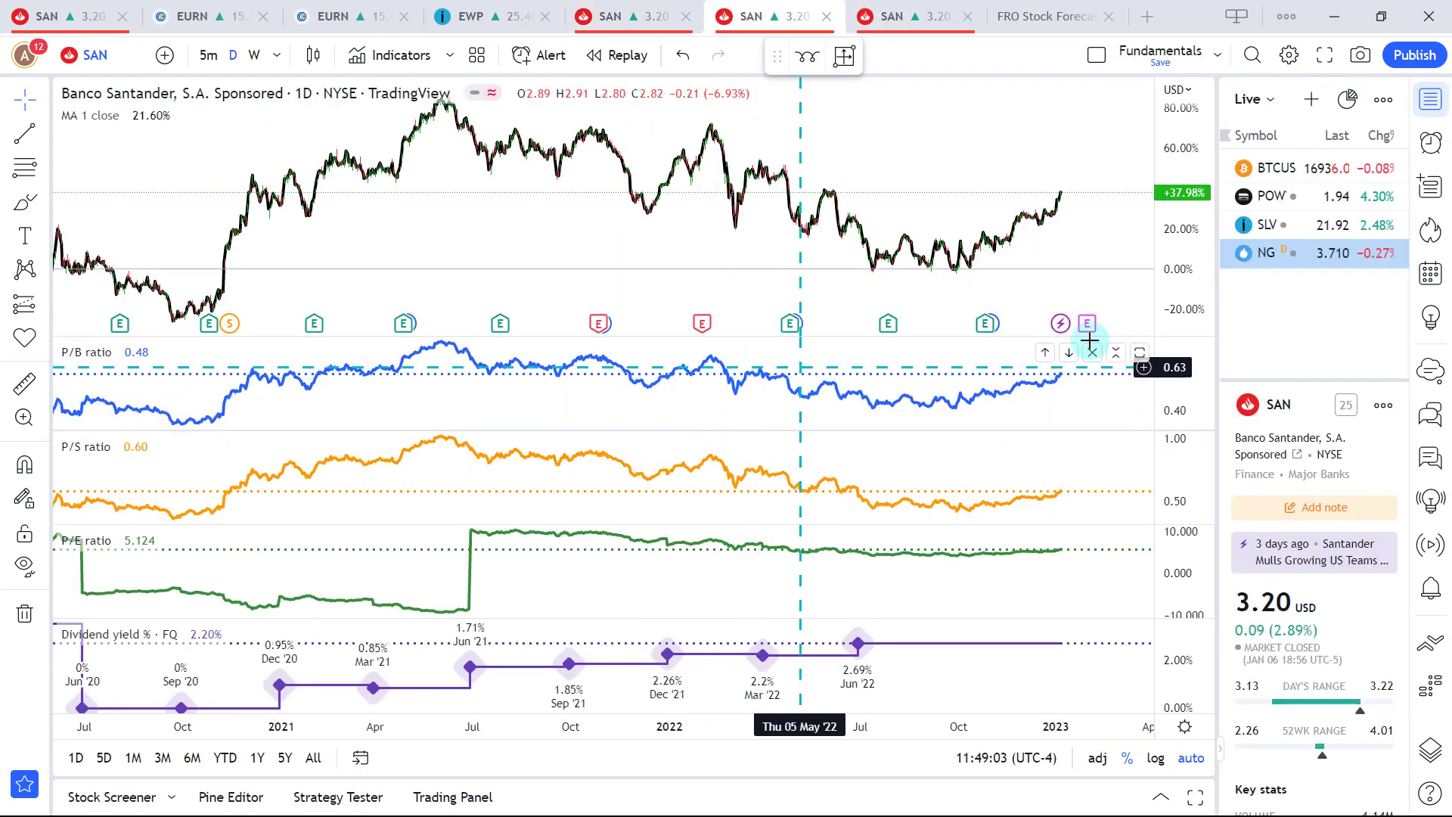
scroll(976, 326, down, 5)
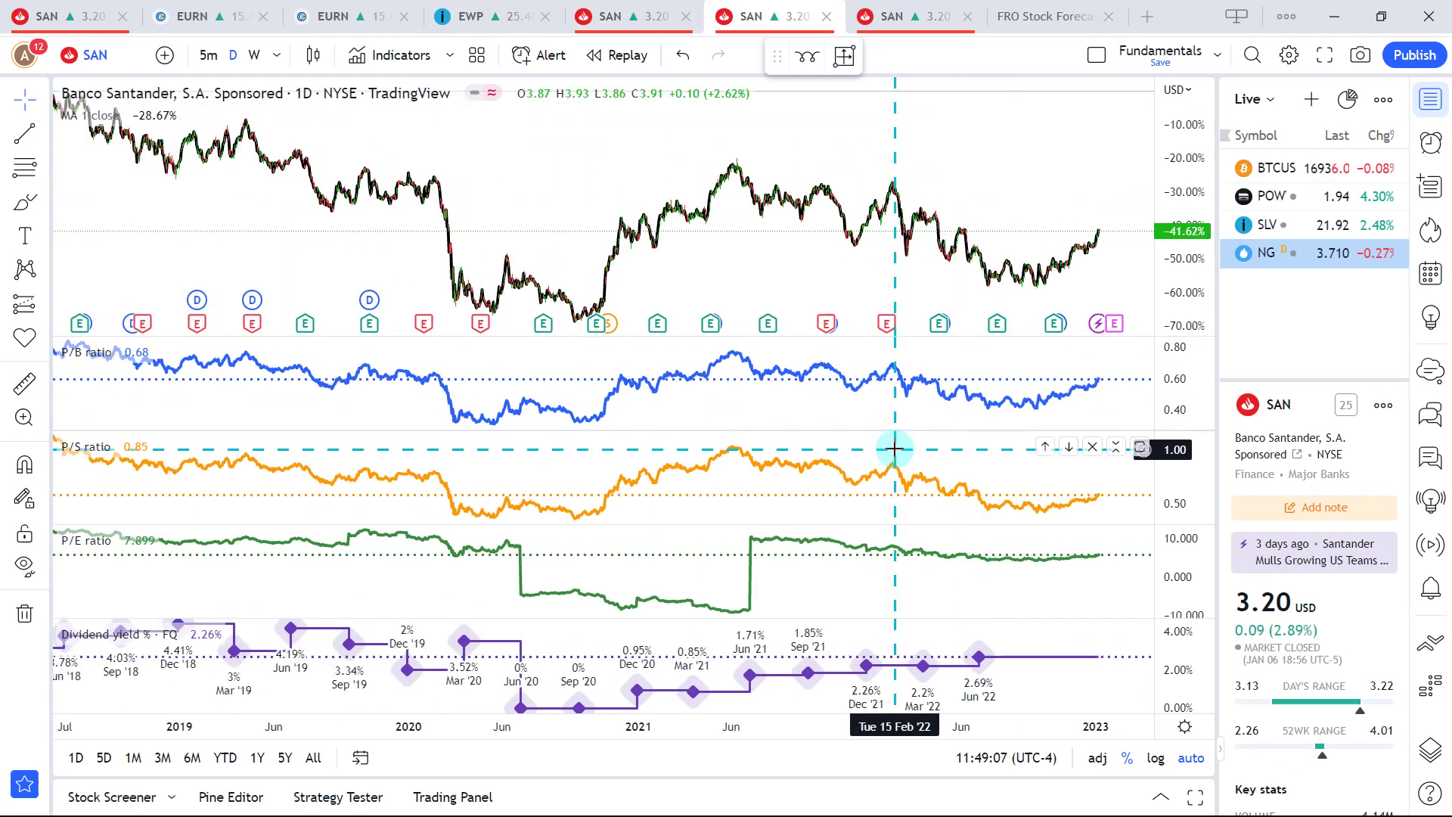
scroll(894, 448, down, 4)
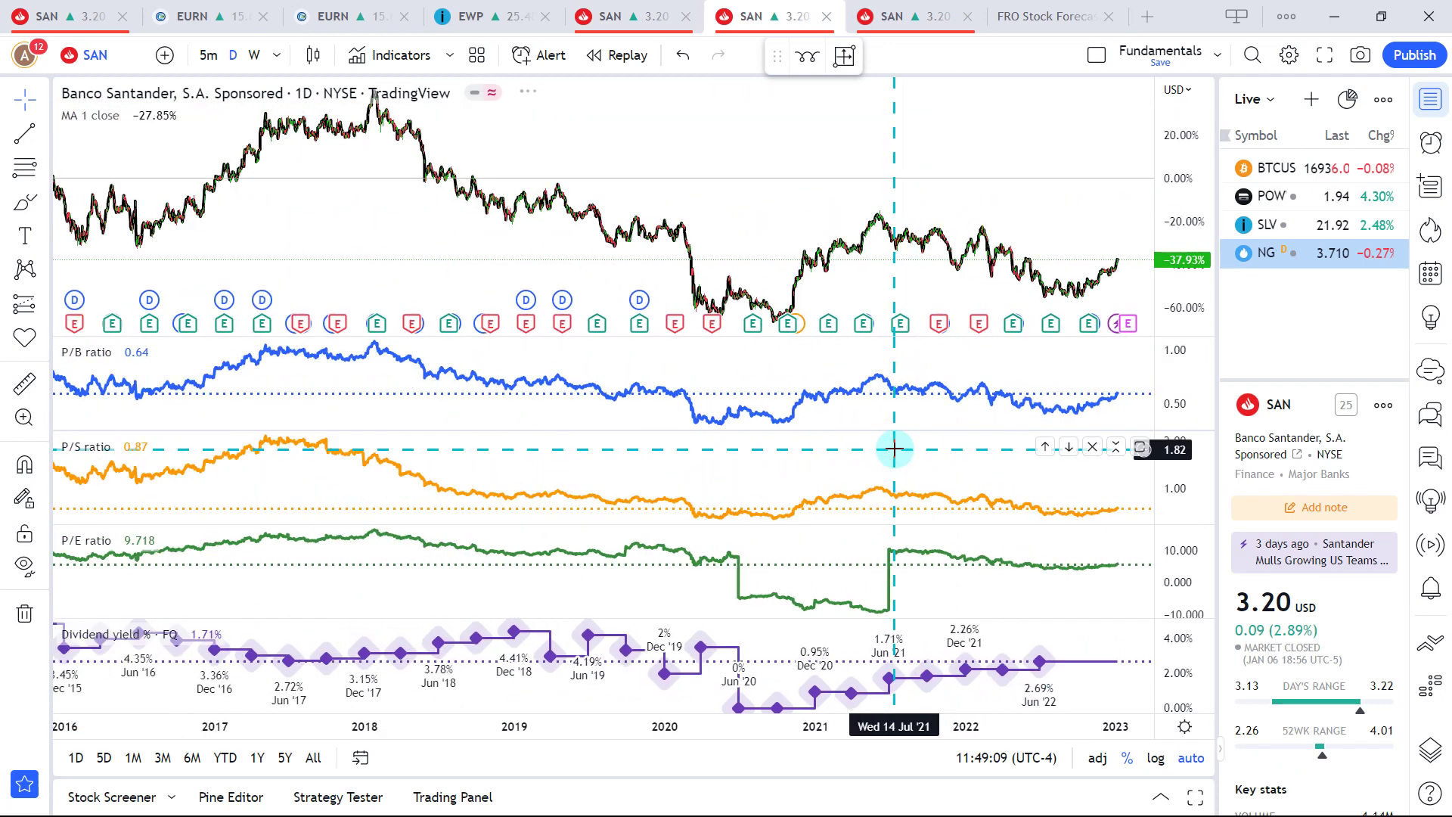
drag(892, 359, 862, 363)
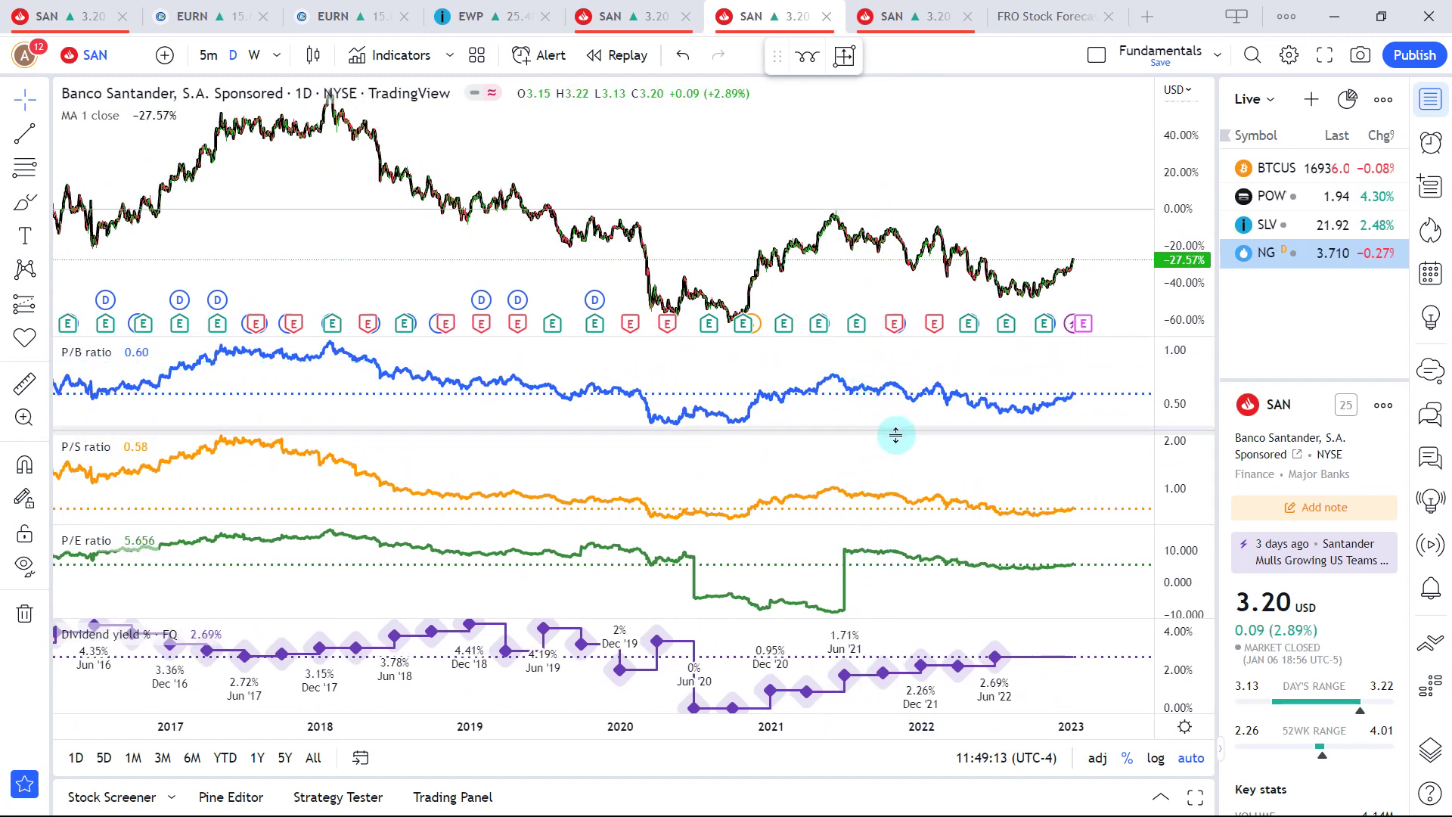
scroll(797, 509, down, 4)
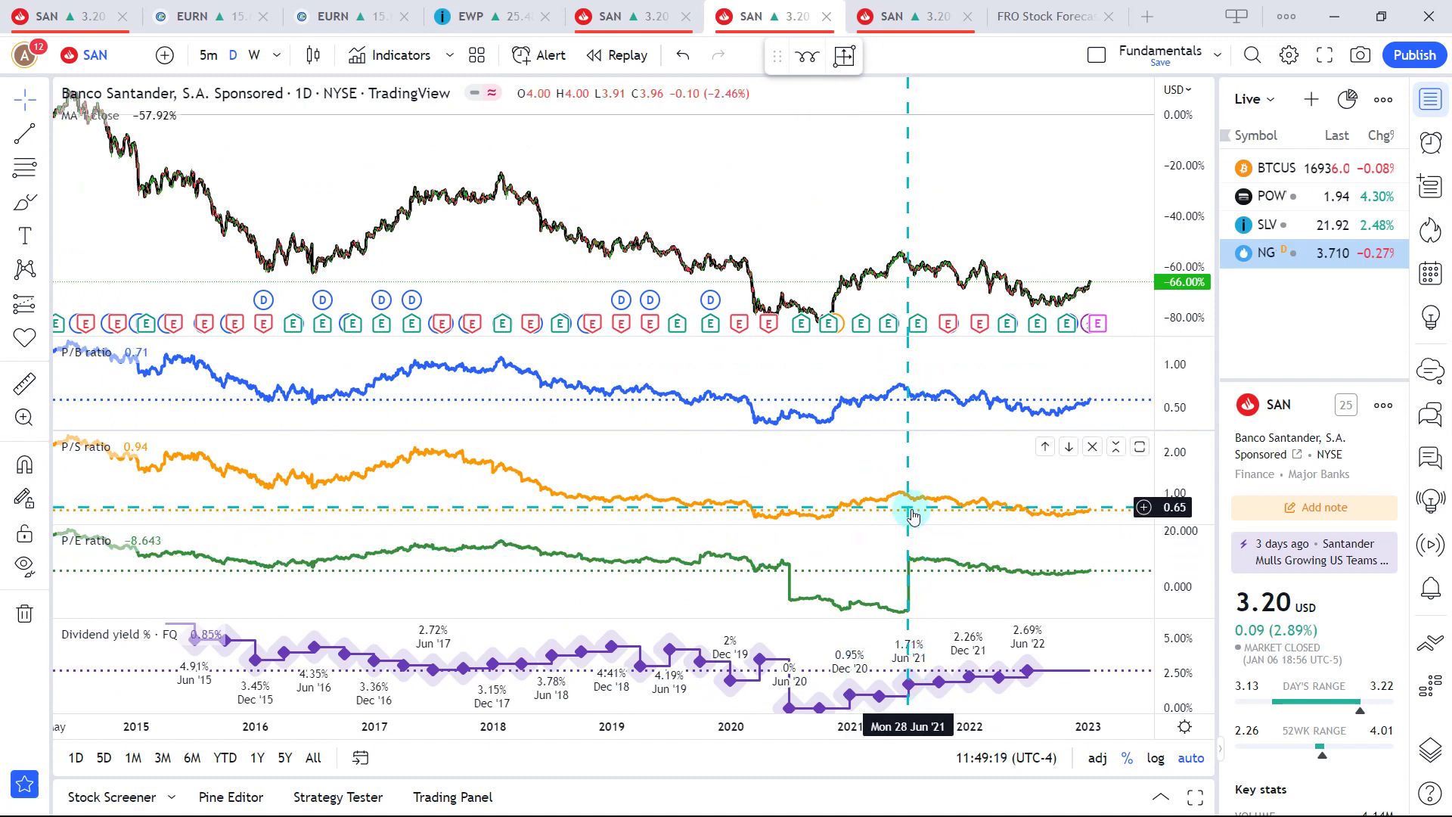
Open Banco Santander's analyst forecast page and read the one-year price target range.
click(1284, 445)
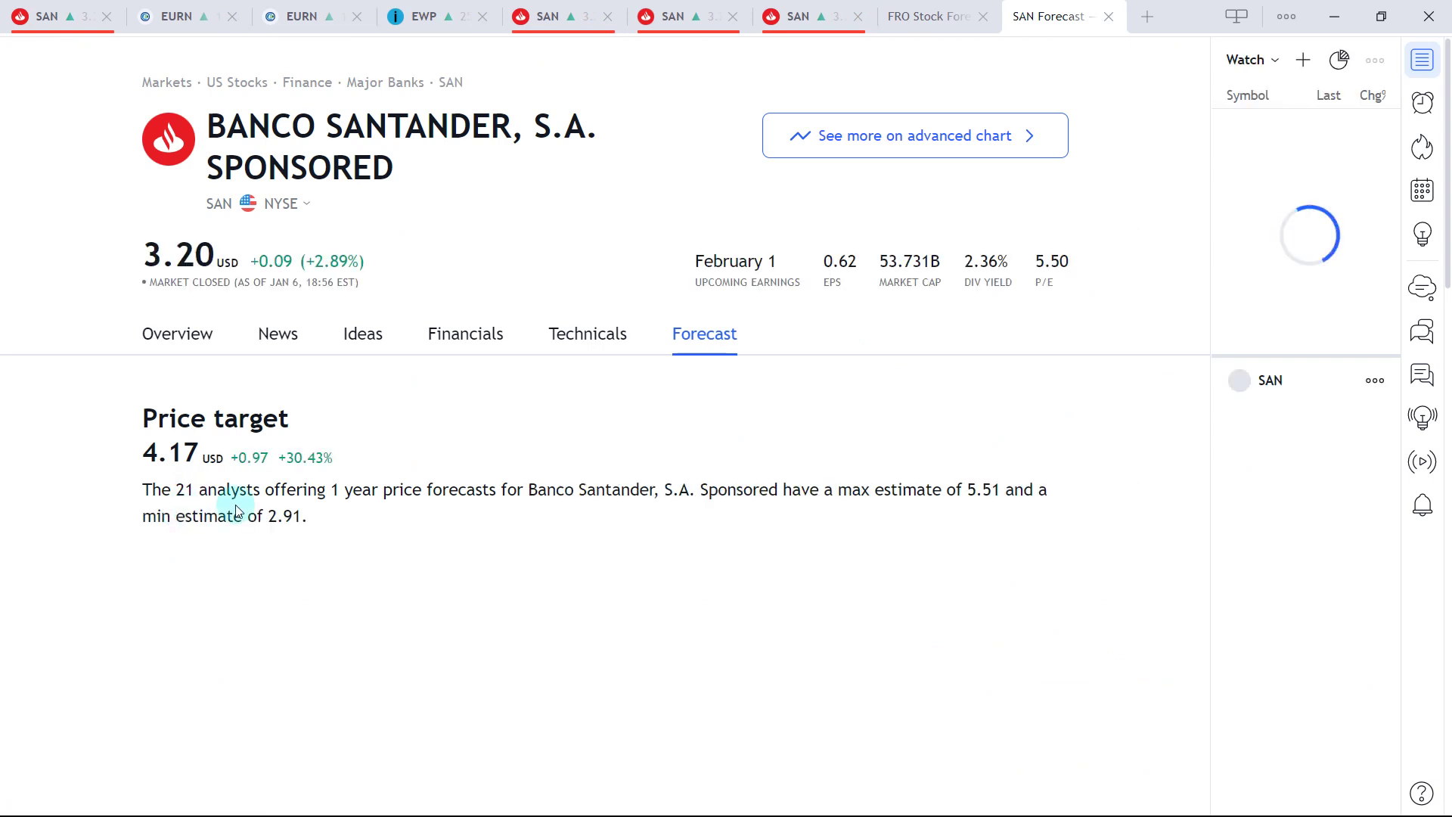
scroll(398, 511, down, 4)
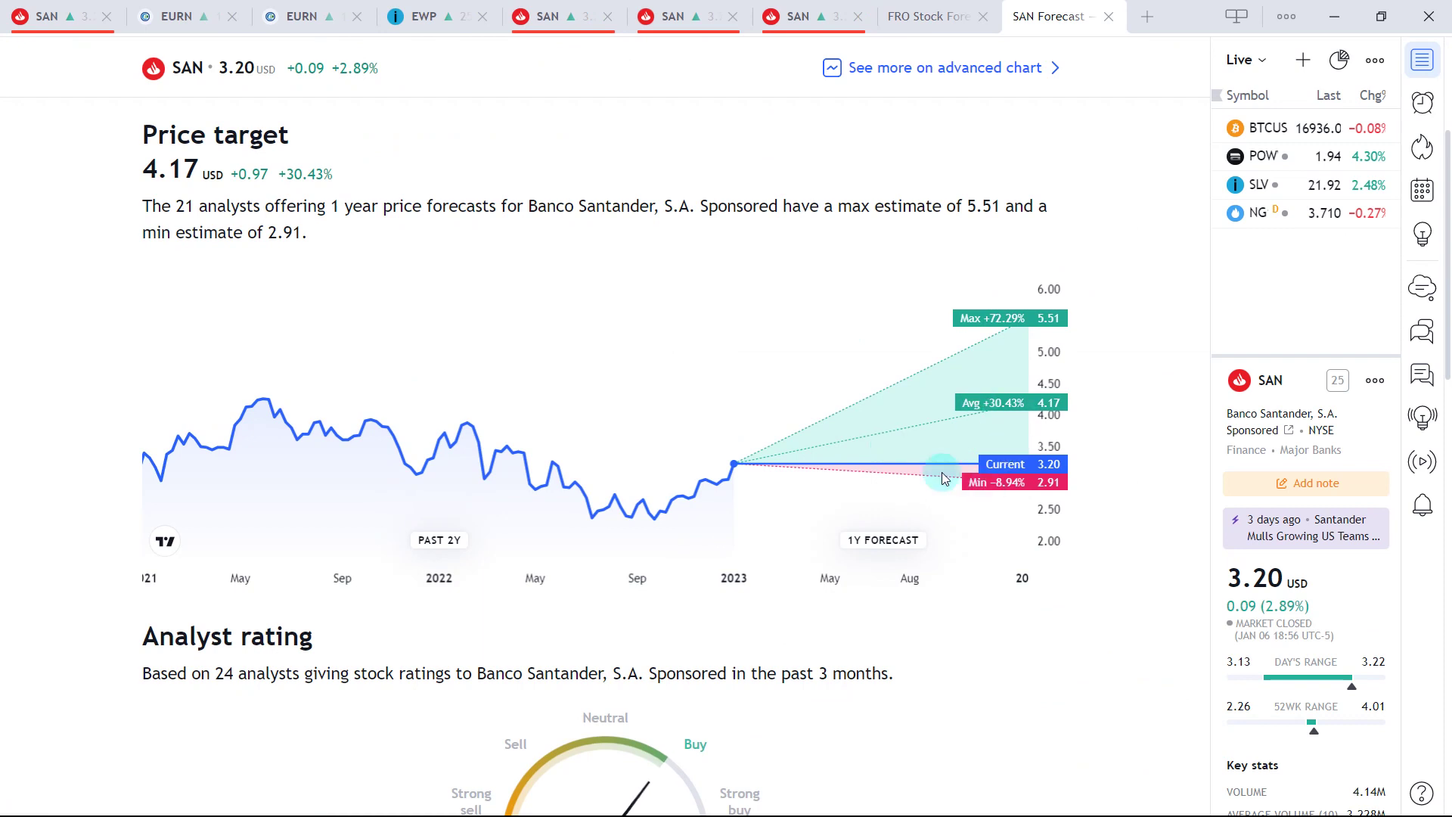
scroll(946, 384, up, 1)
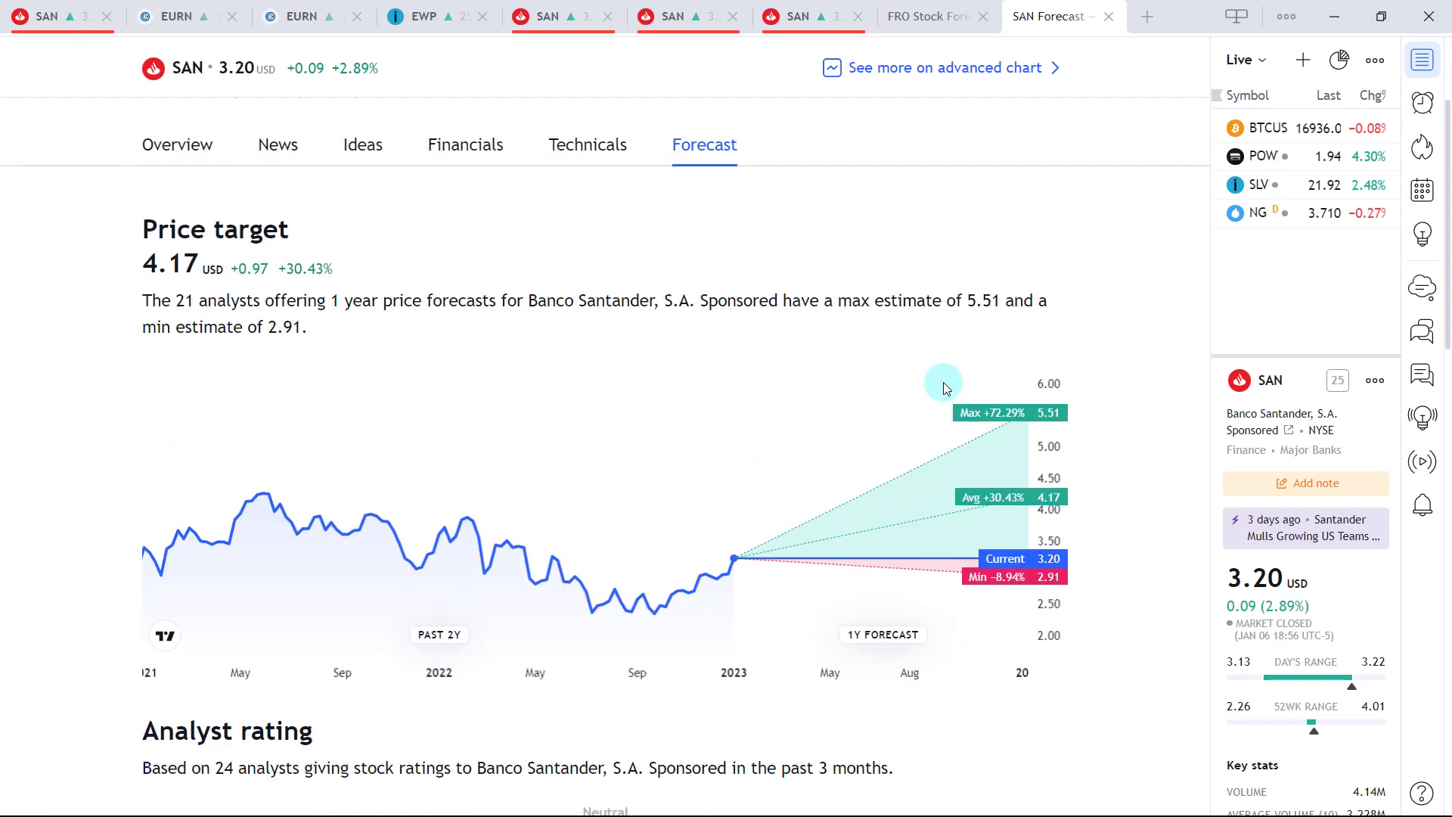
Examine Banco Santander's weekly price chart over its full history since the late 1980s and around its recent moving averages.
click(86, 8)
scroll(572, 339, down, 5)
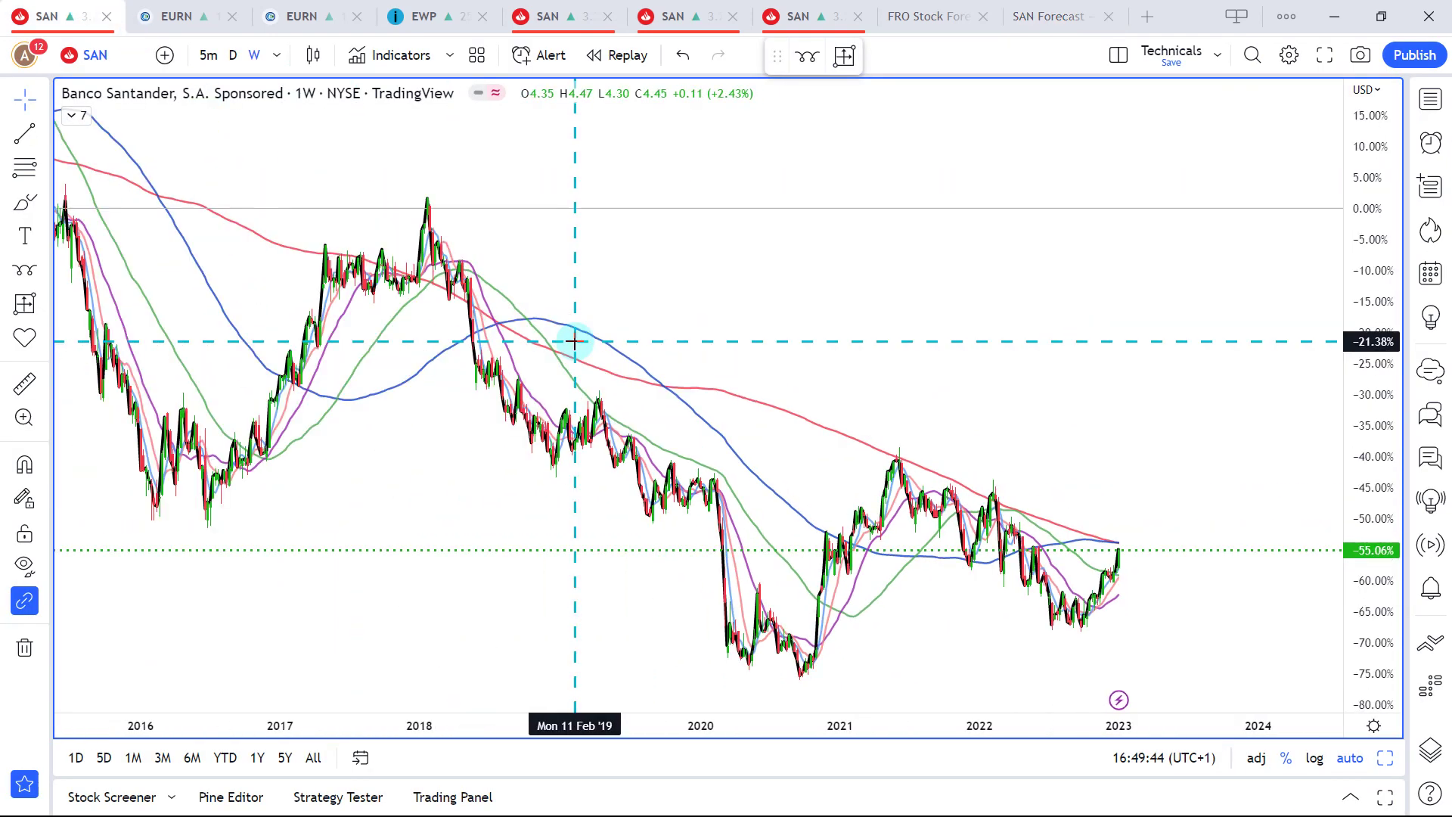
scroll(574, 341, down, 5)
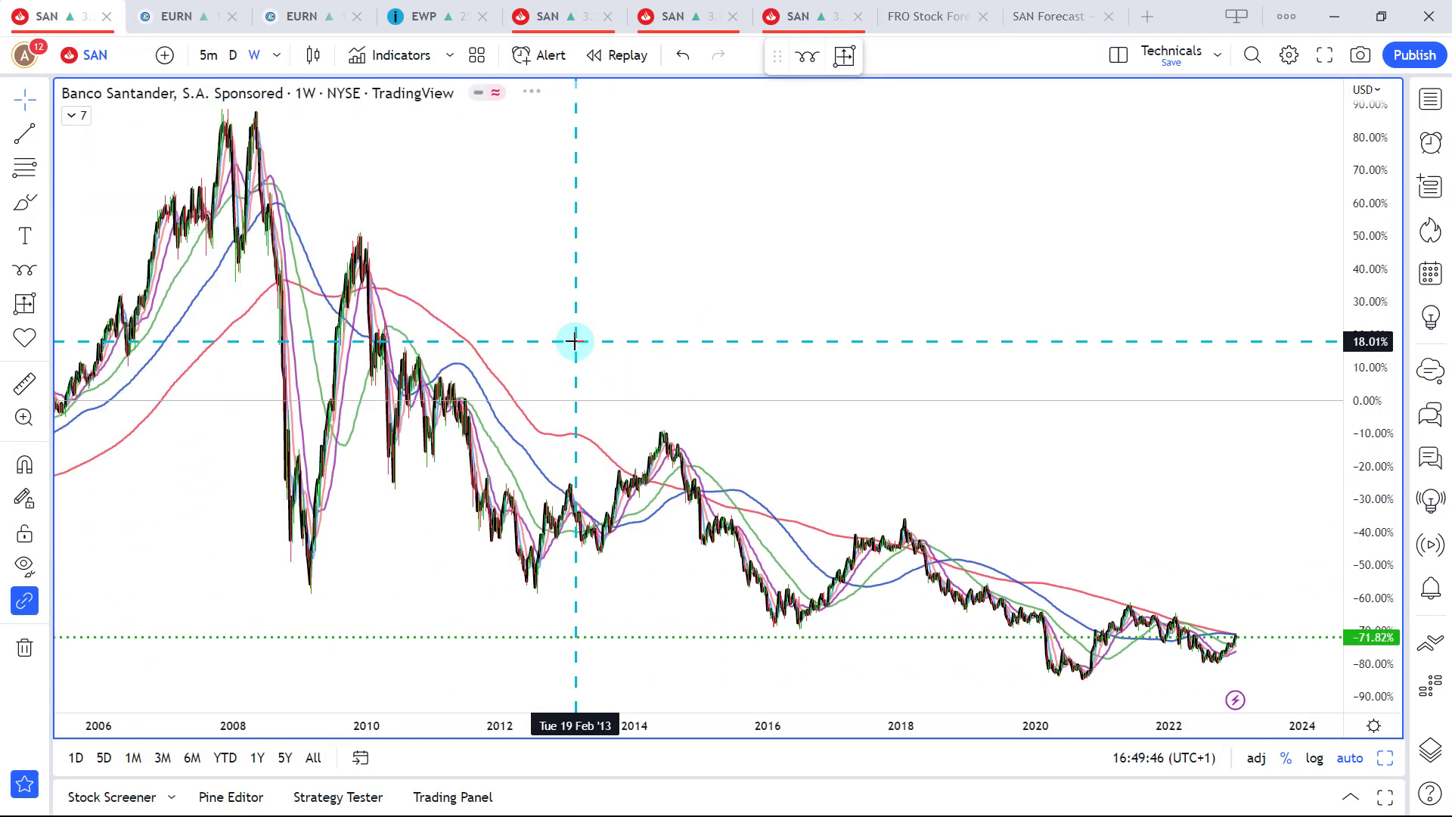
scroll(574, 341, down, 5)
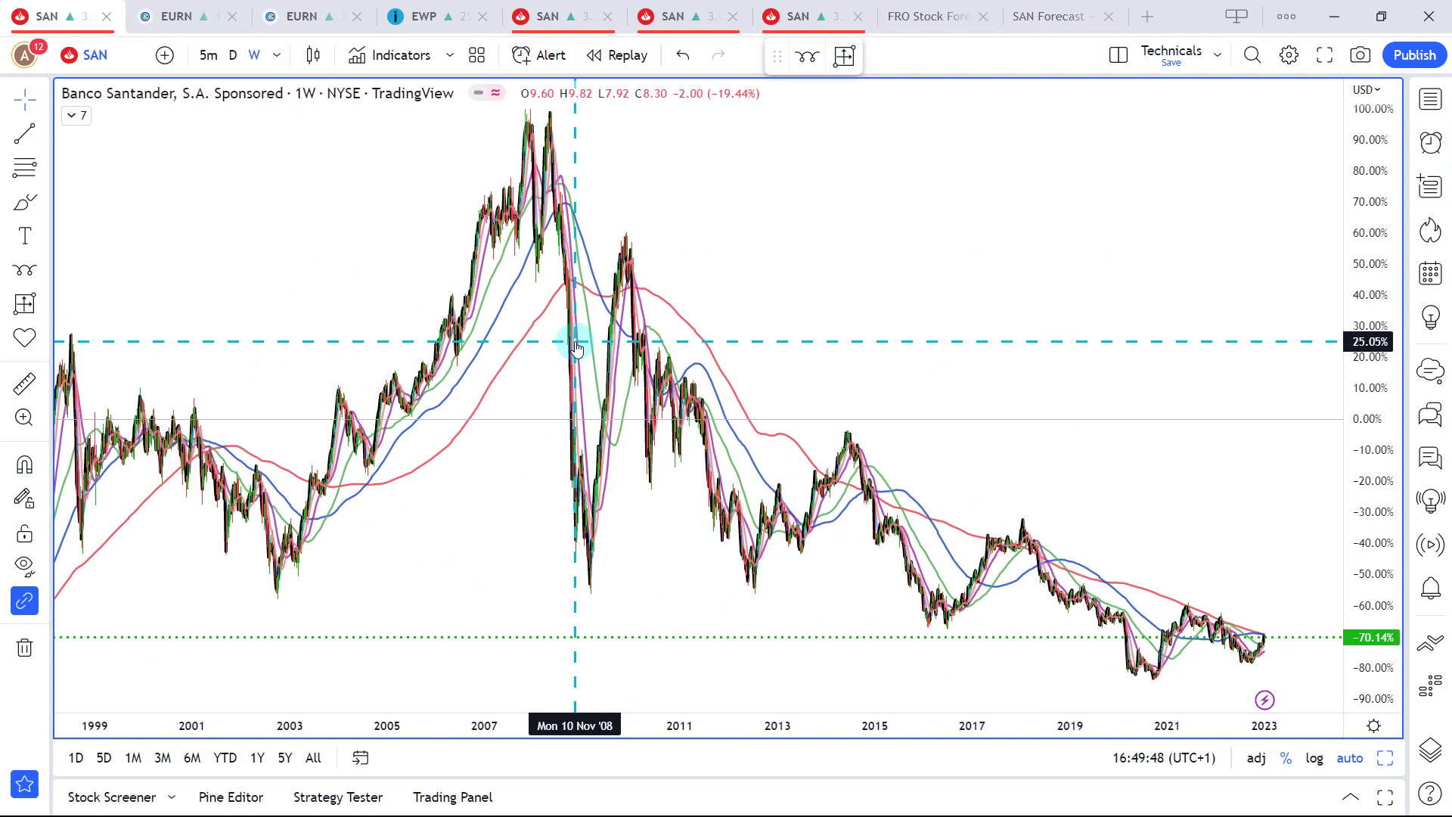
scroll(574, 341, down, 5)
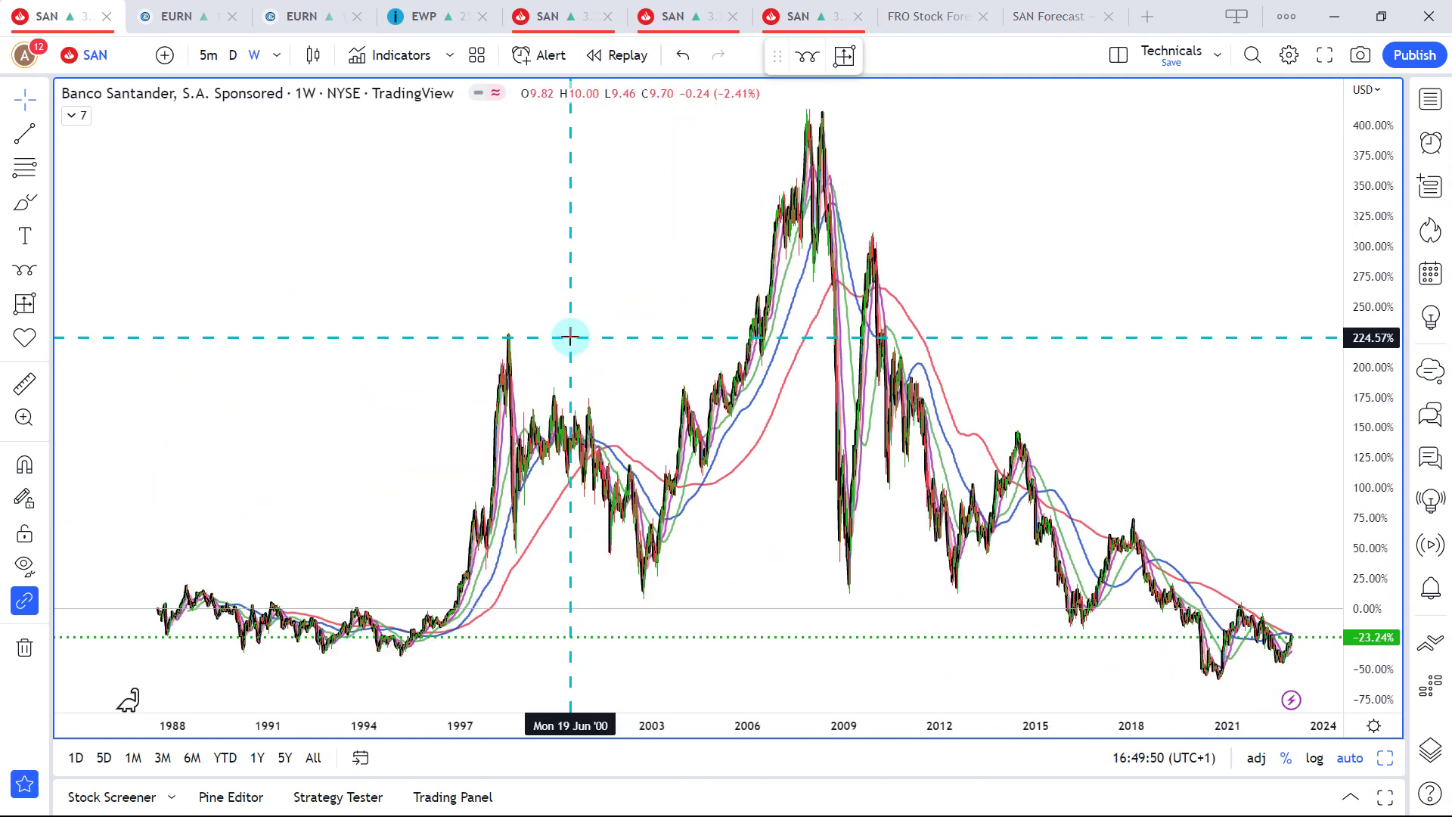
scroll(570, 337, up, 4)
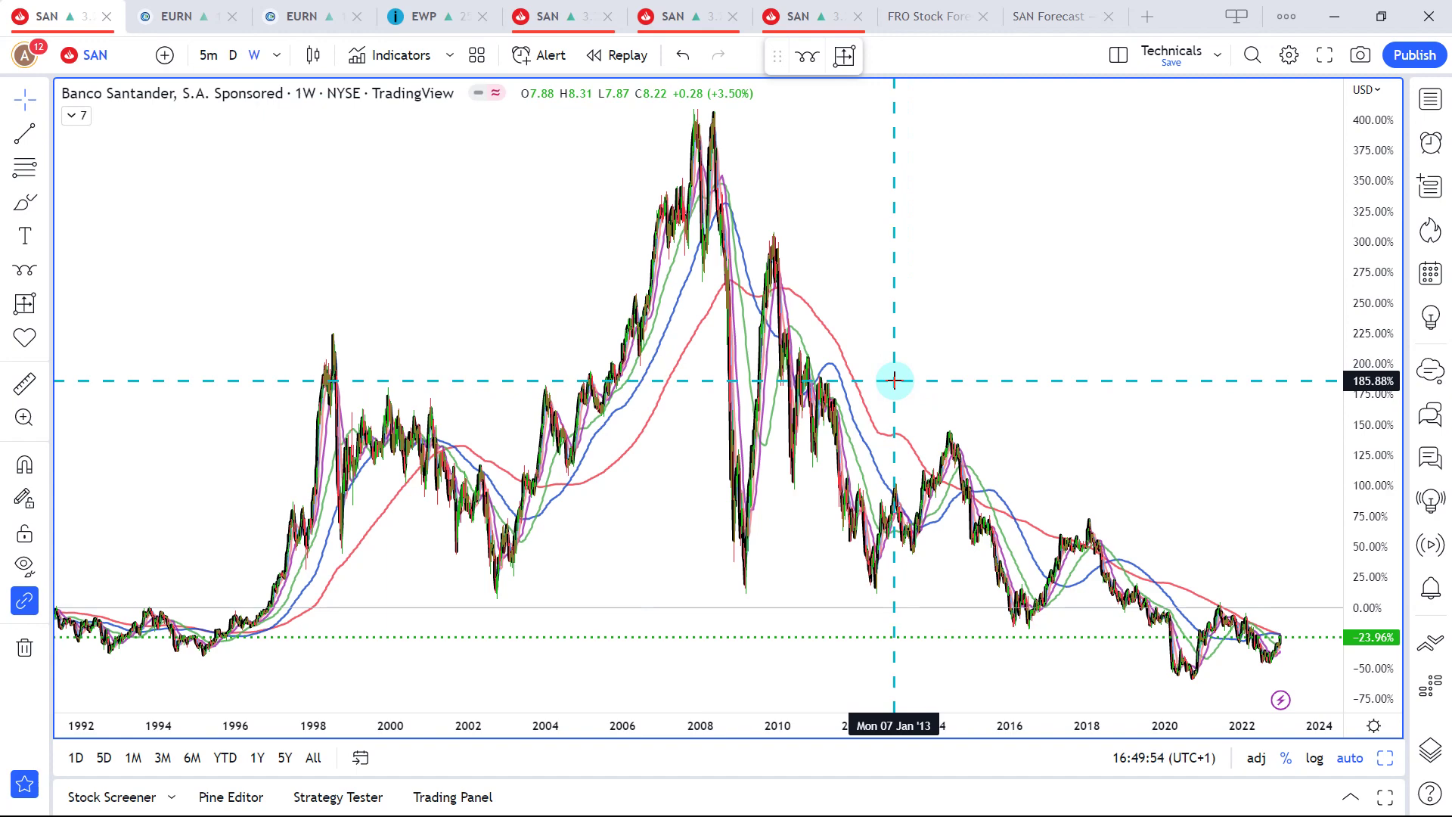
scroll(894, 380, up, 10)
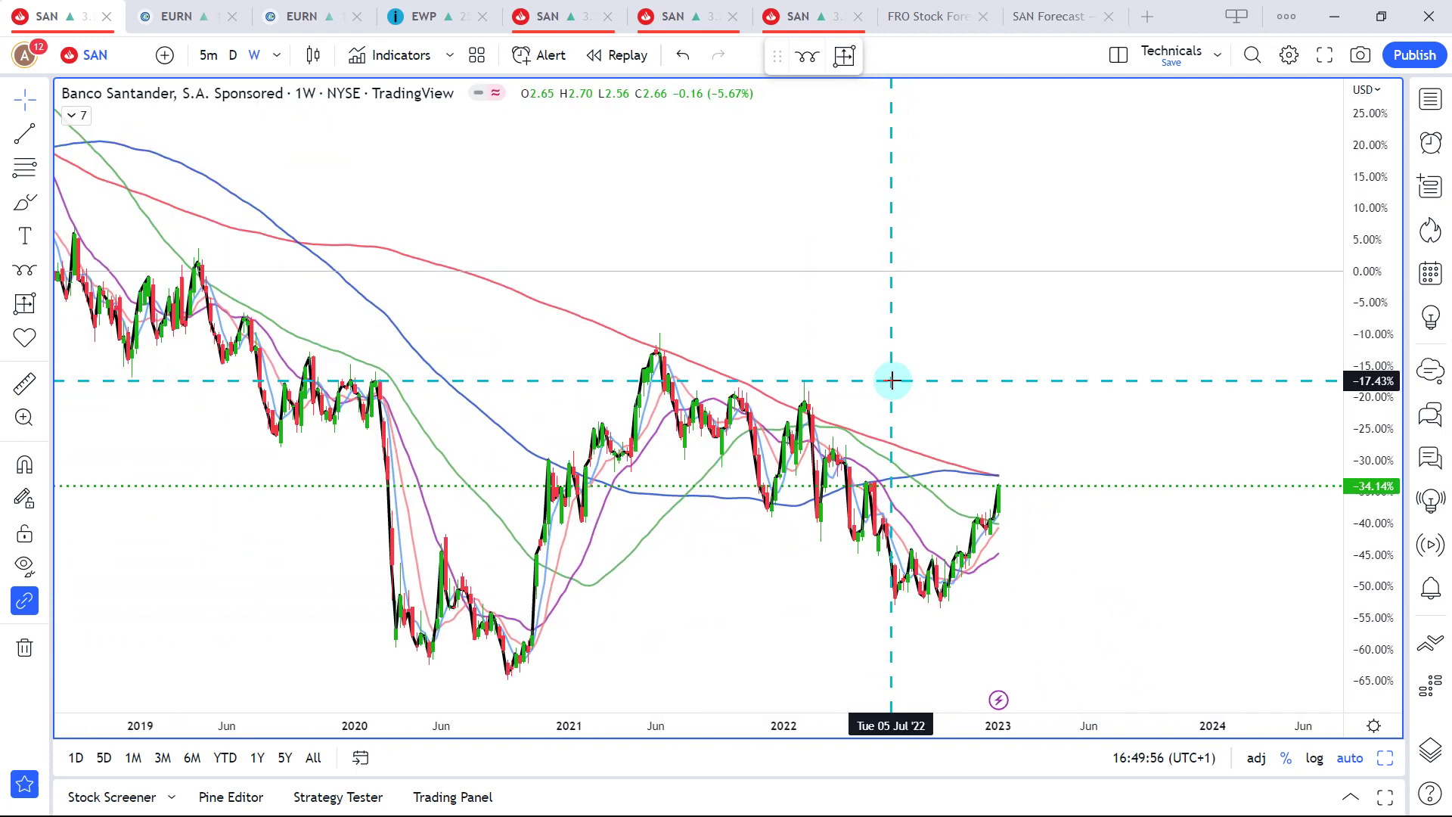
scroll(892, 379, up, 3)
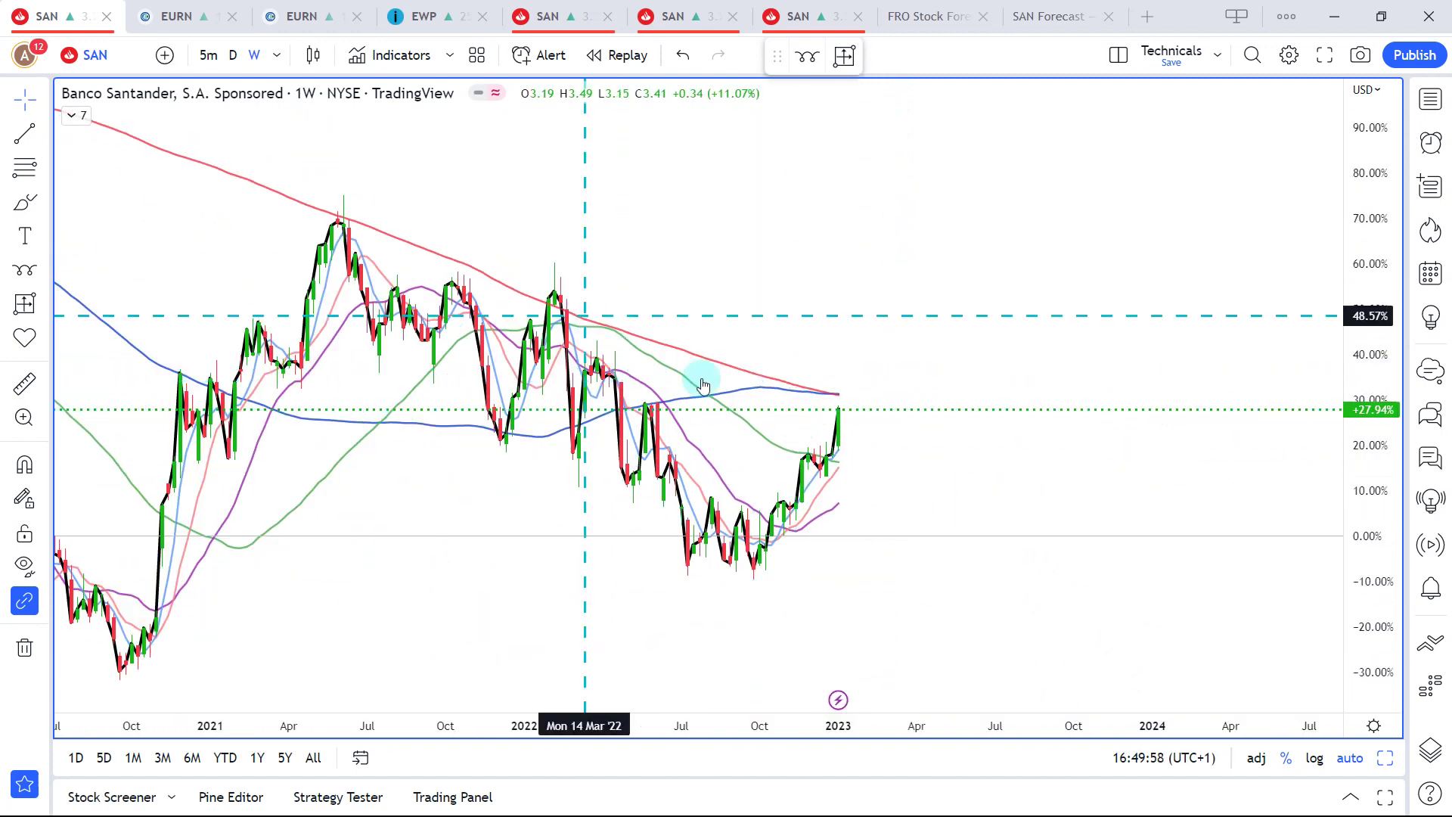
scroll(752, 411, down, 3)
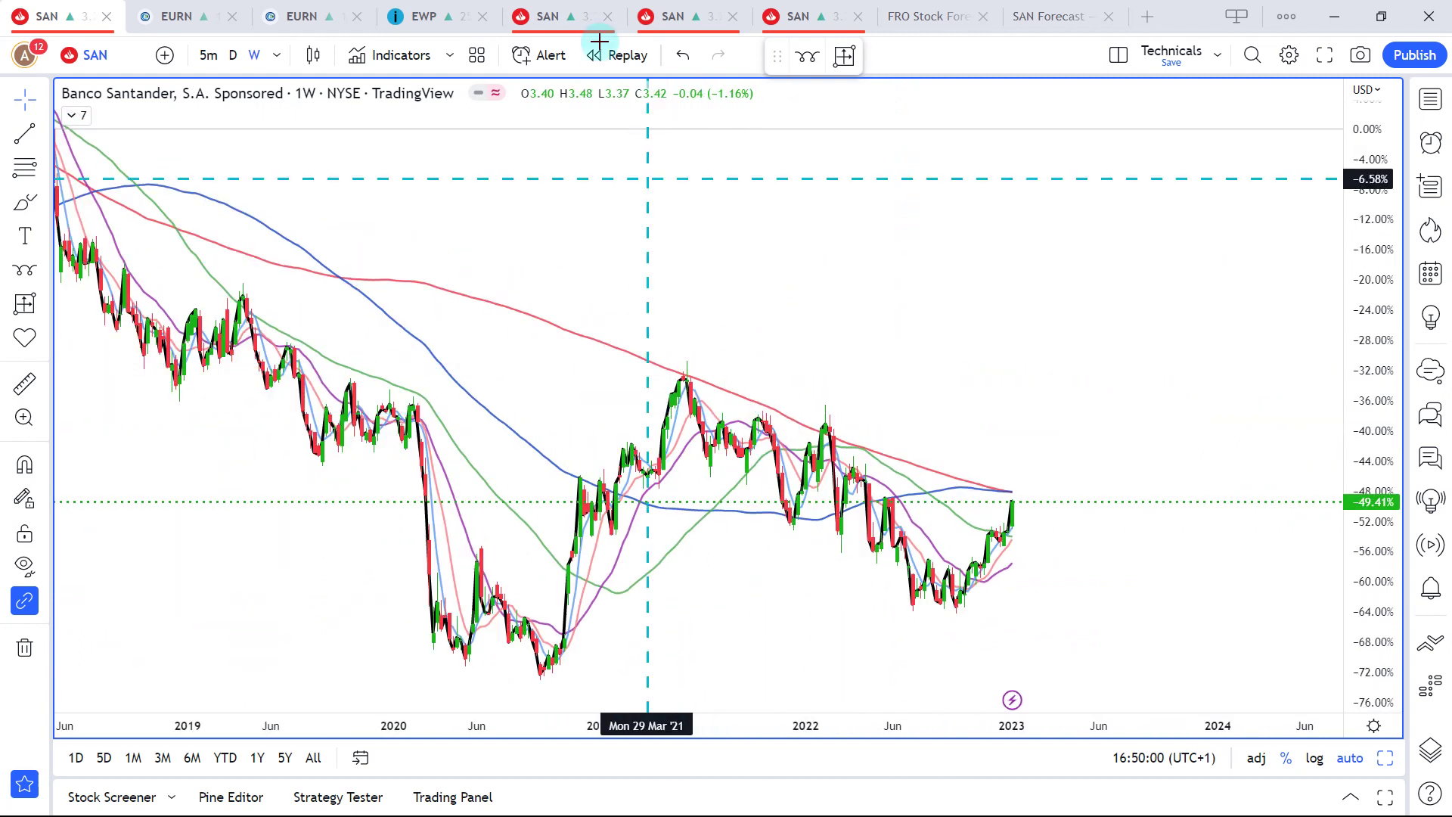
Recheck Banco Santander's seasonality table and review its long-term weekly price trend back to 1998.
click(533, 13)
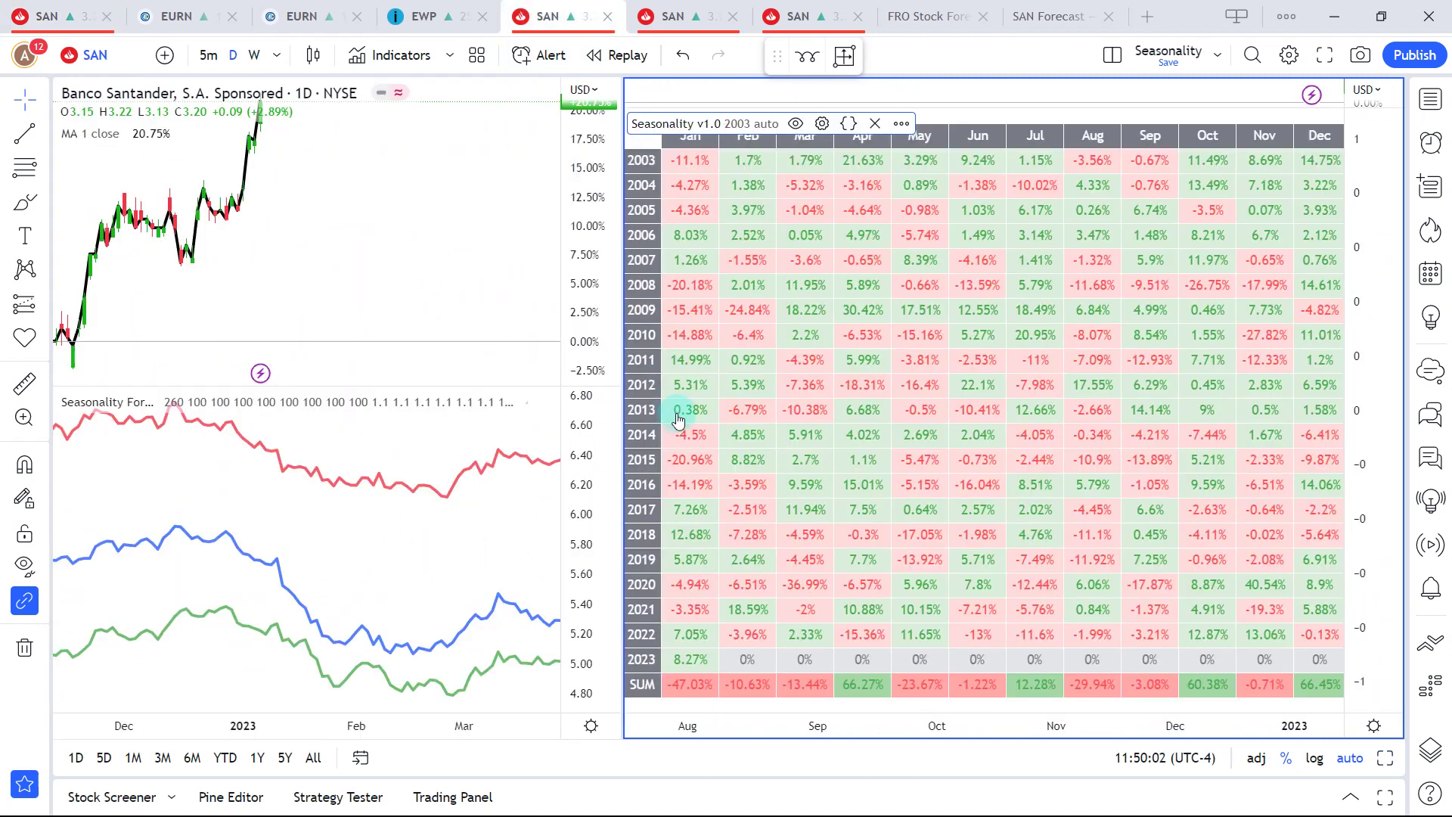
click(73, 9)
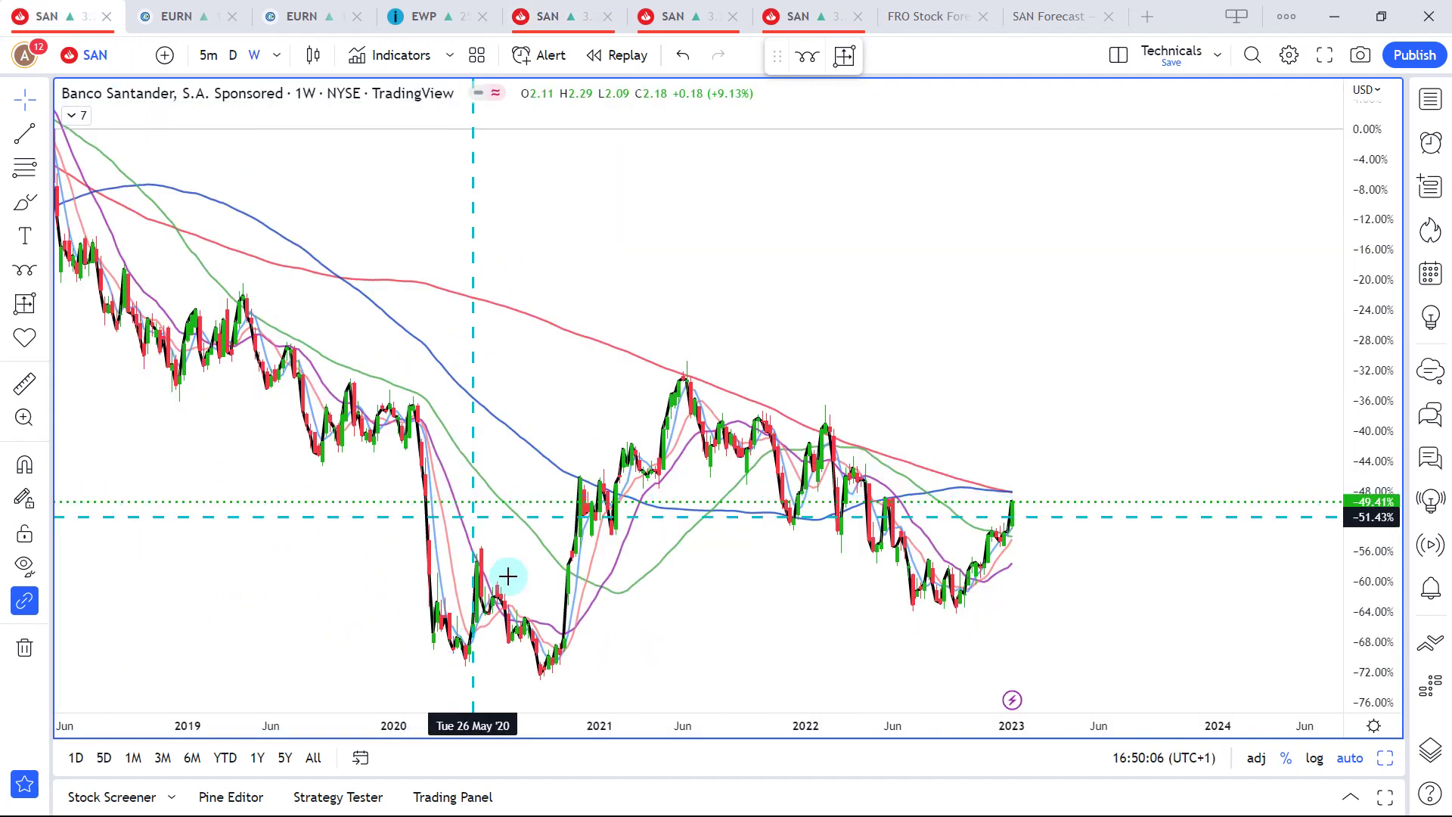
scroll(508, 577, down, 2)
scroll(414, 334, down, 3)
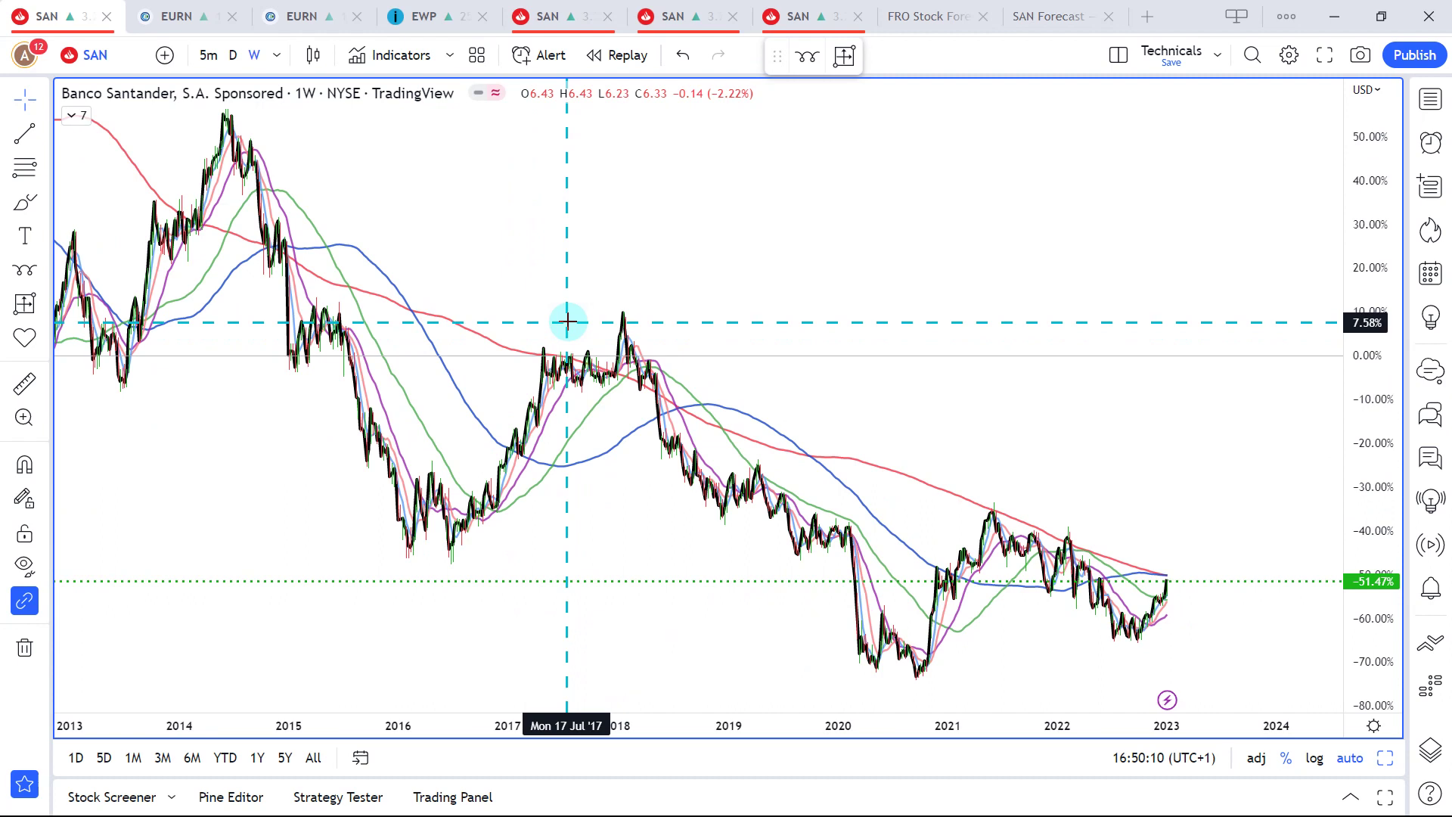
scroll(568, 321, down, 3)
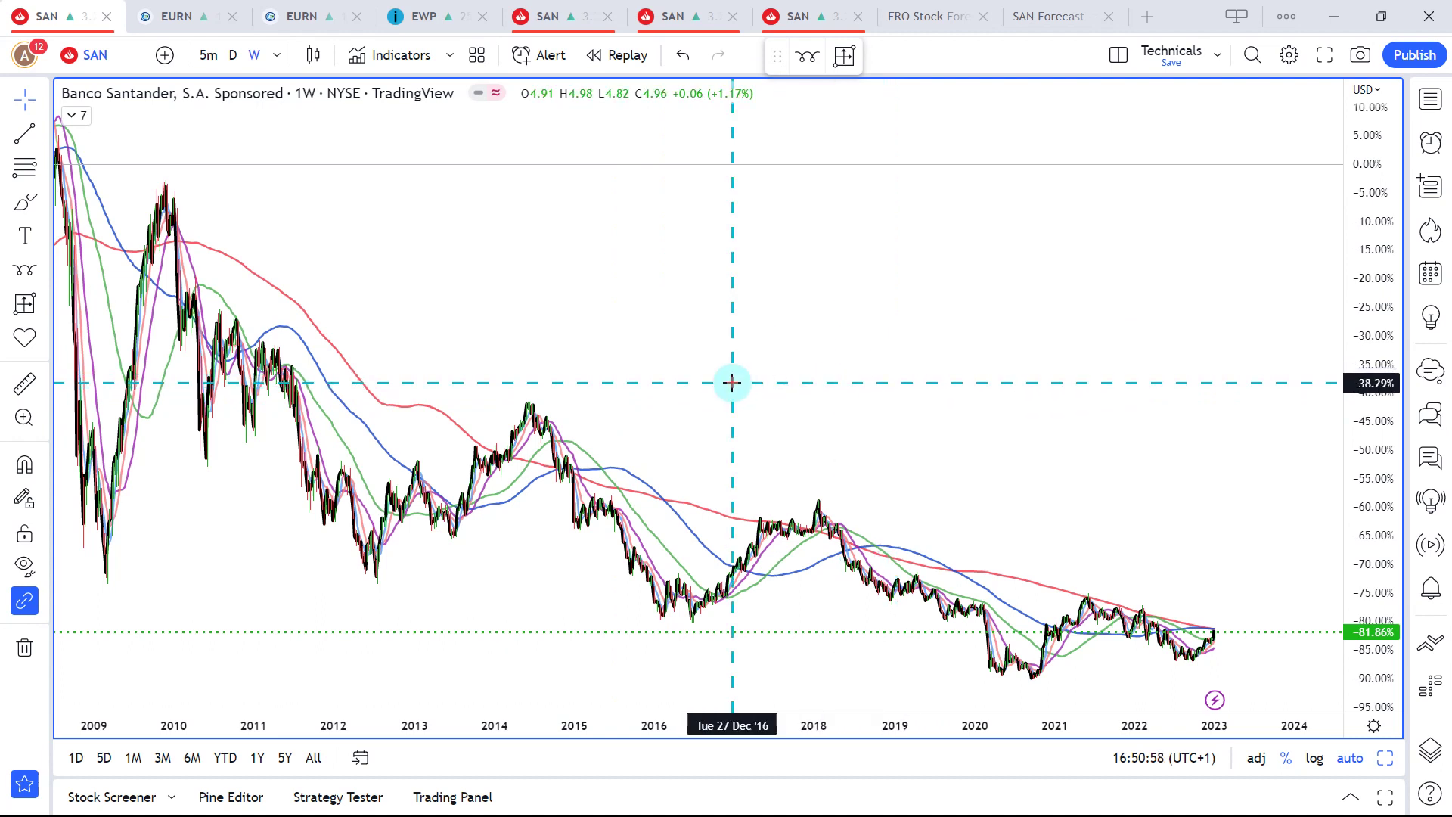
scroll(732, 382, down, 5)
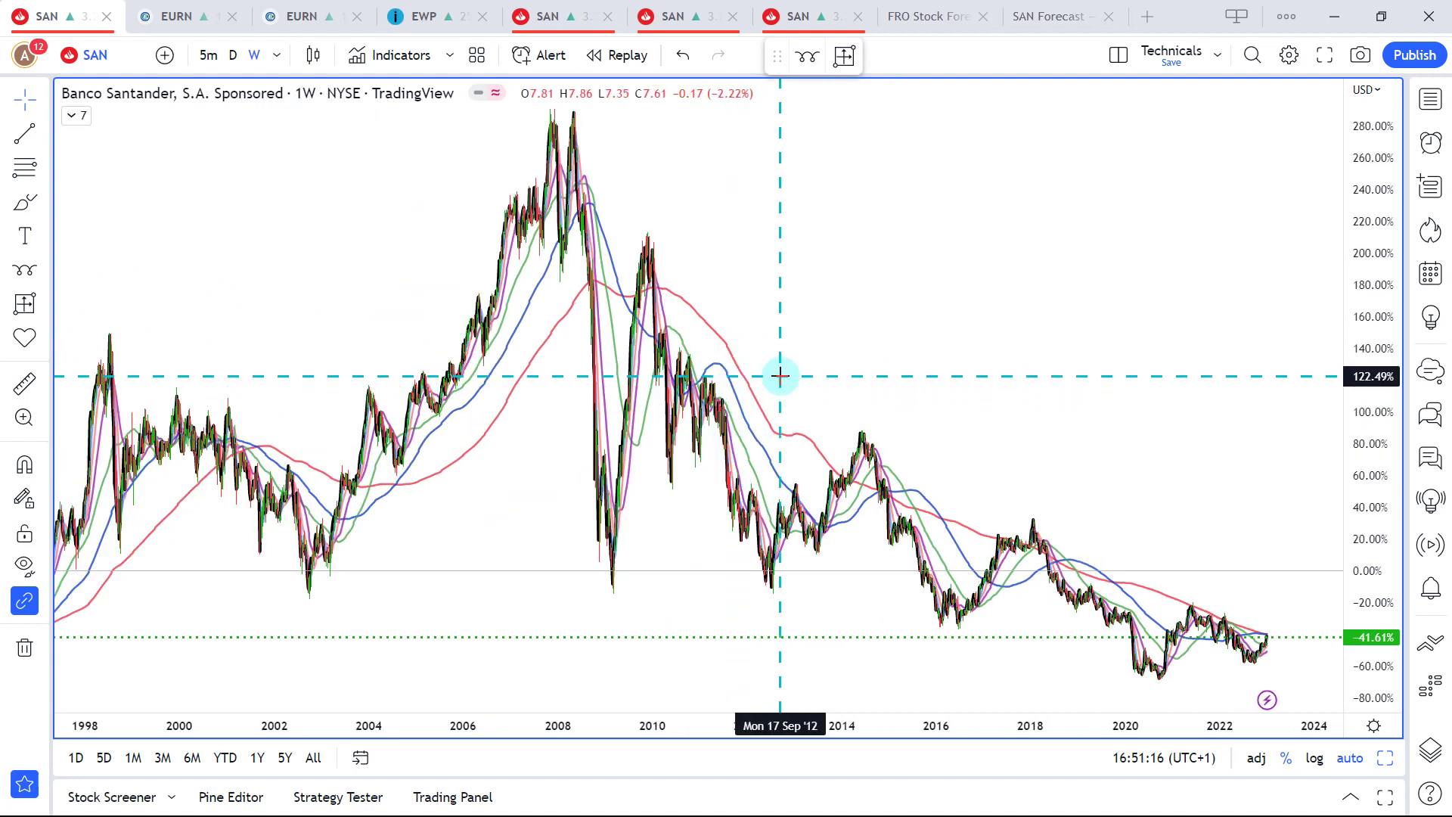
Load SPY and examine its price against the moving averages on the weekly and daily timeframes.
text(SPY)
key(Return)
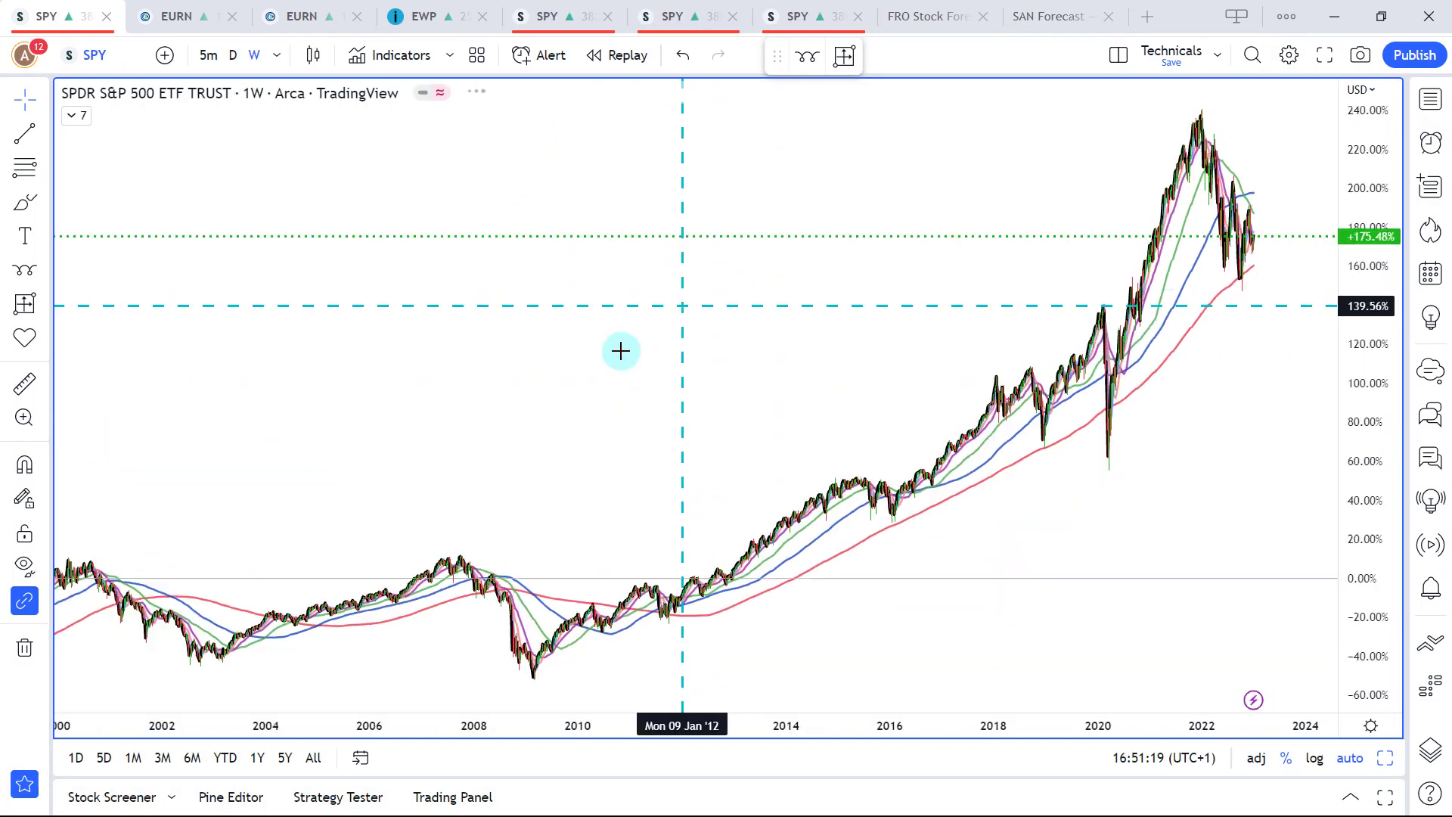
scroll(619, 356, up, 10)
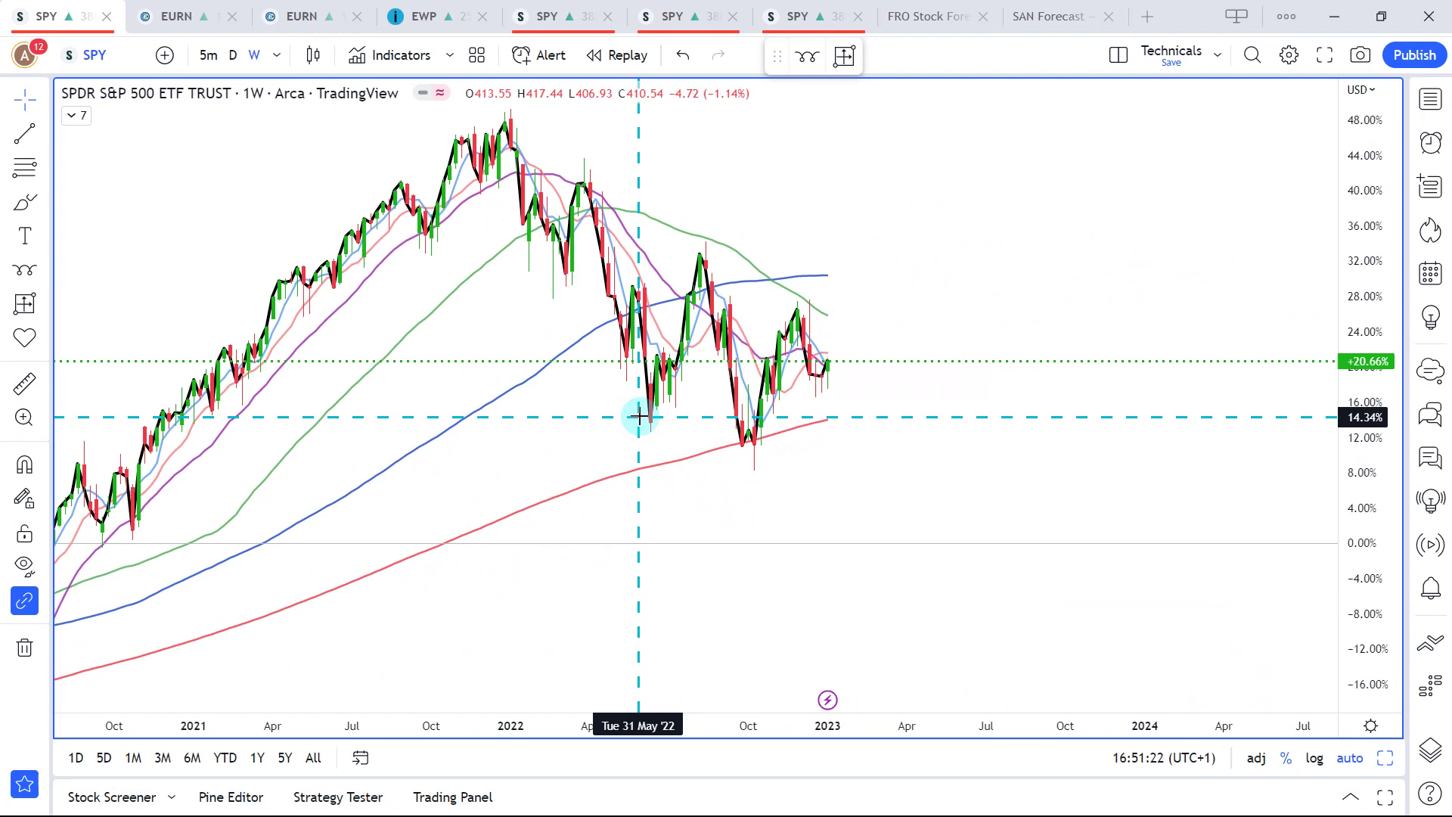
scroll(638, 416, up, 5)
scroll(911, 388, down, 3)
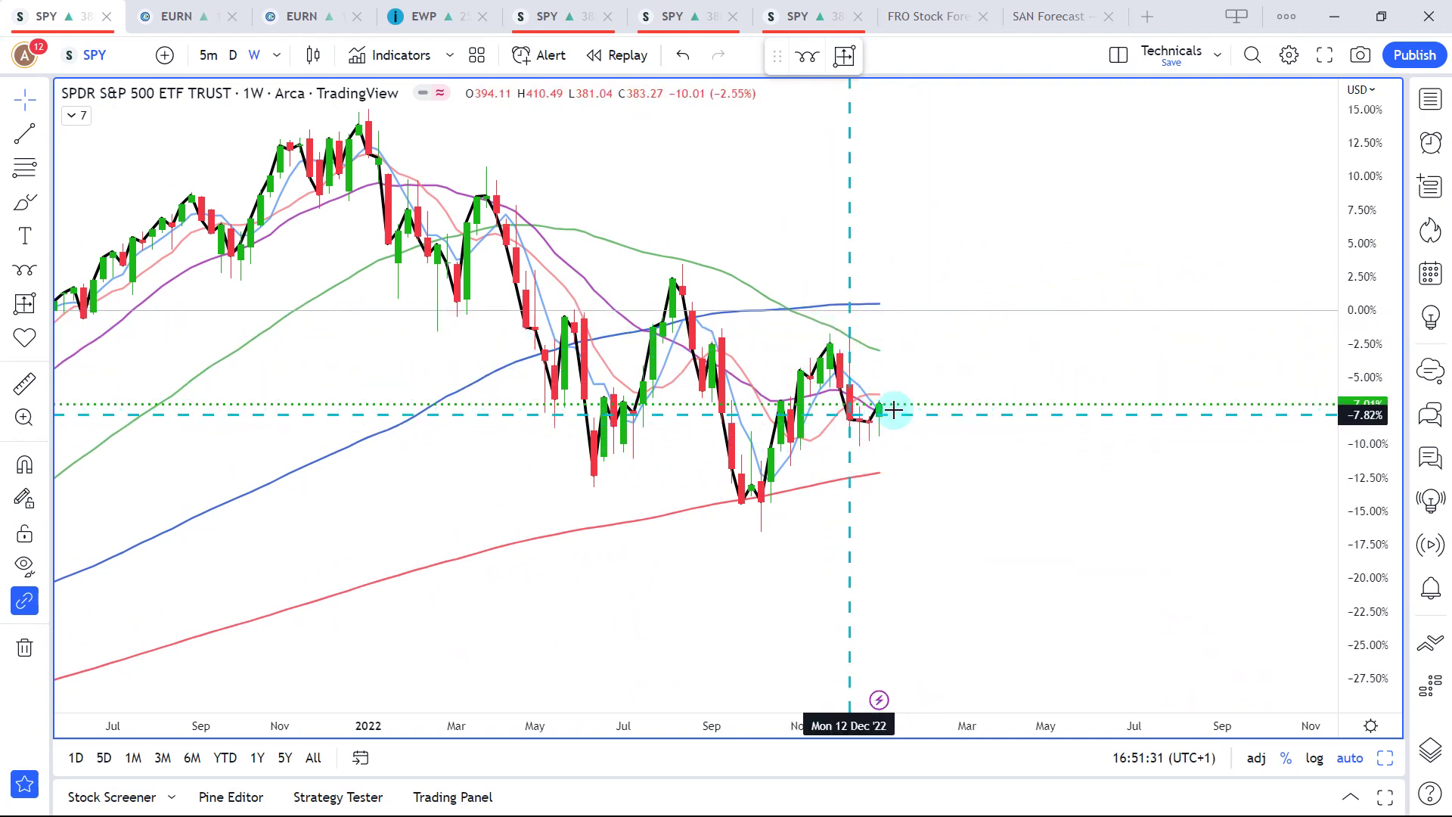
click(227, 59)
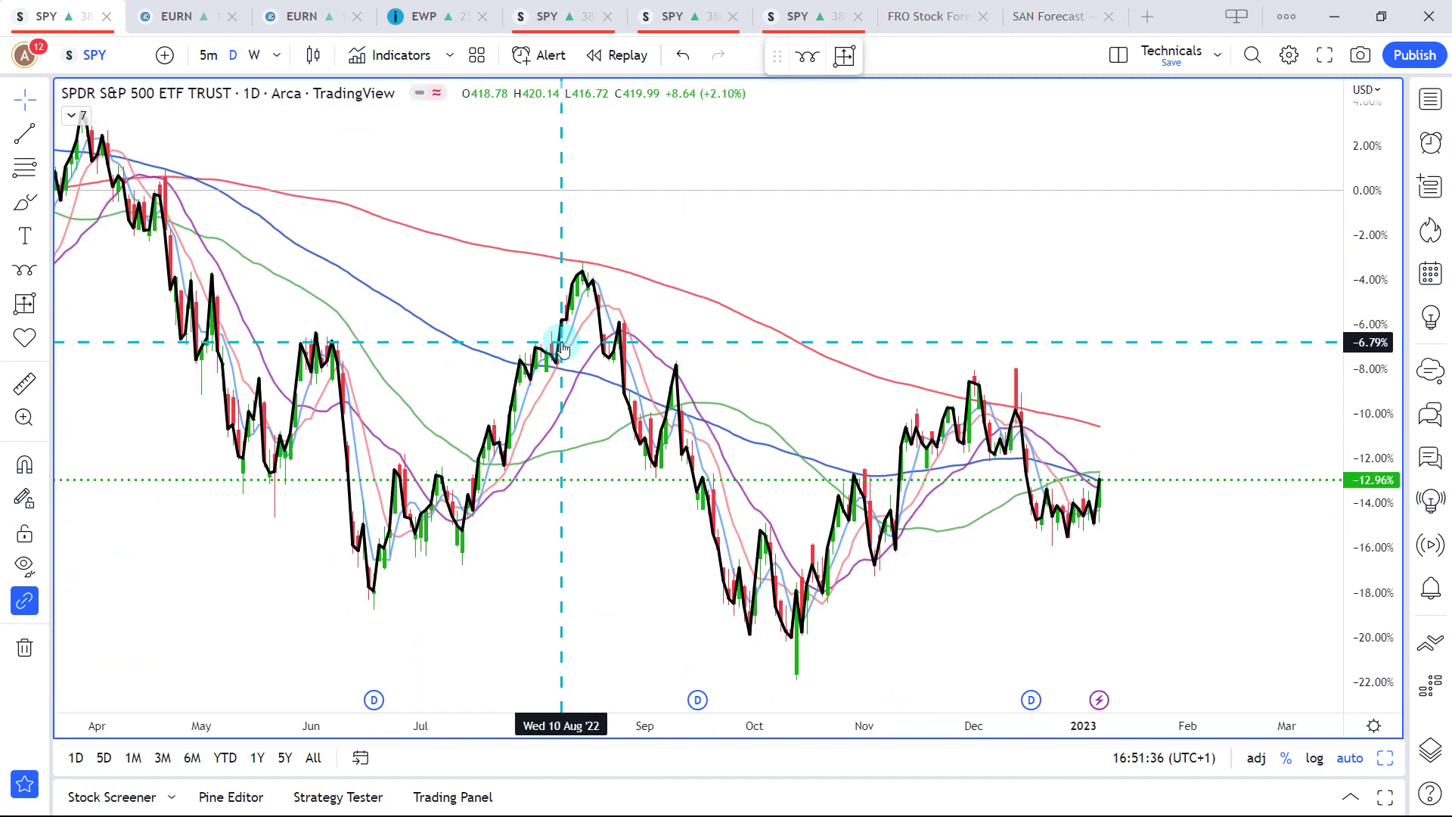
scroll(562, 347, down, 5)
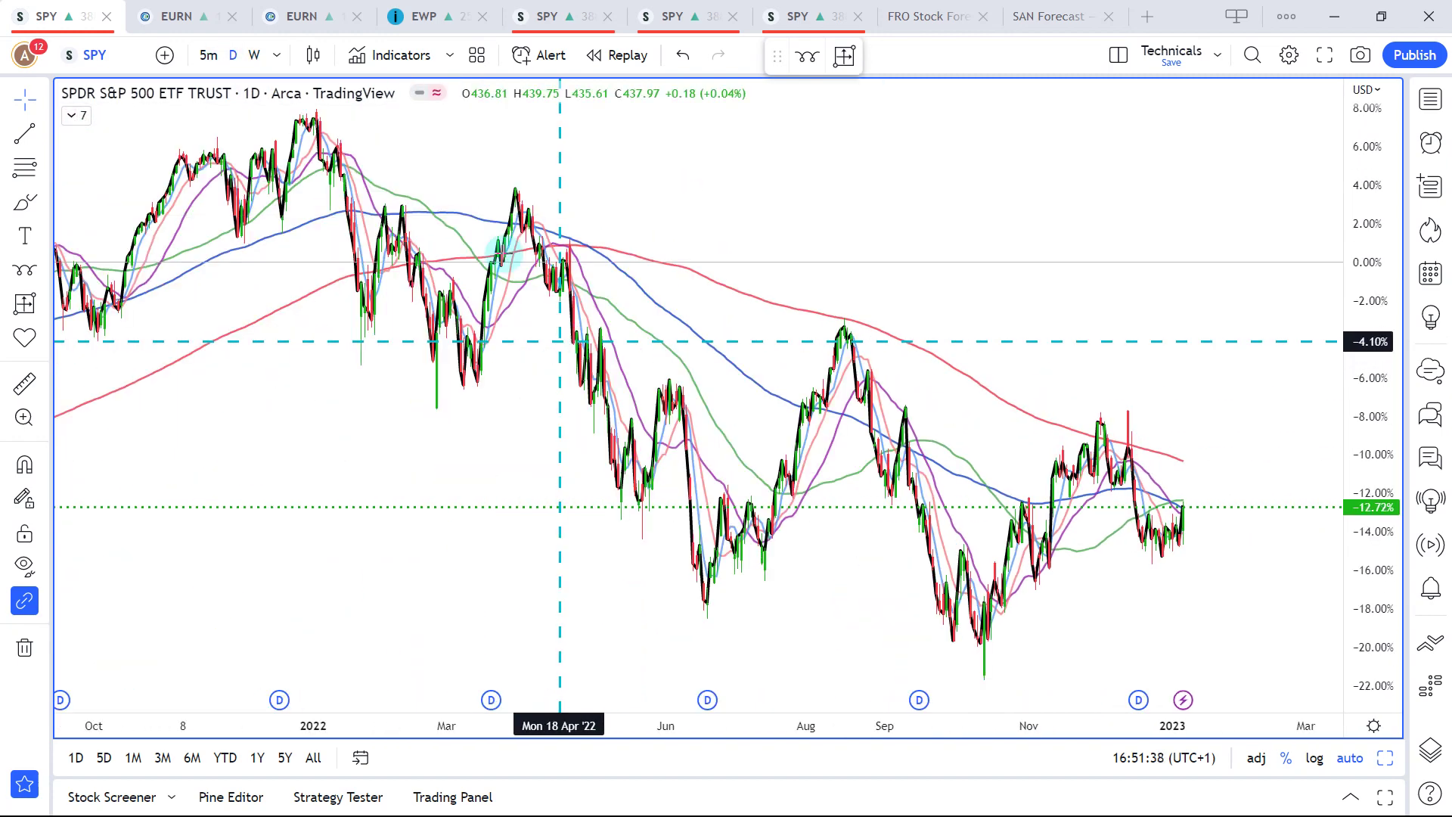
Return the chart to the weekly timeframe and load the SPDR Dow Jones Industrial Average ETF (DIA) from NYSE Arca.
click(256, 56)
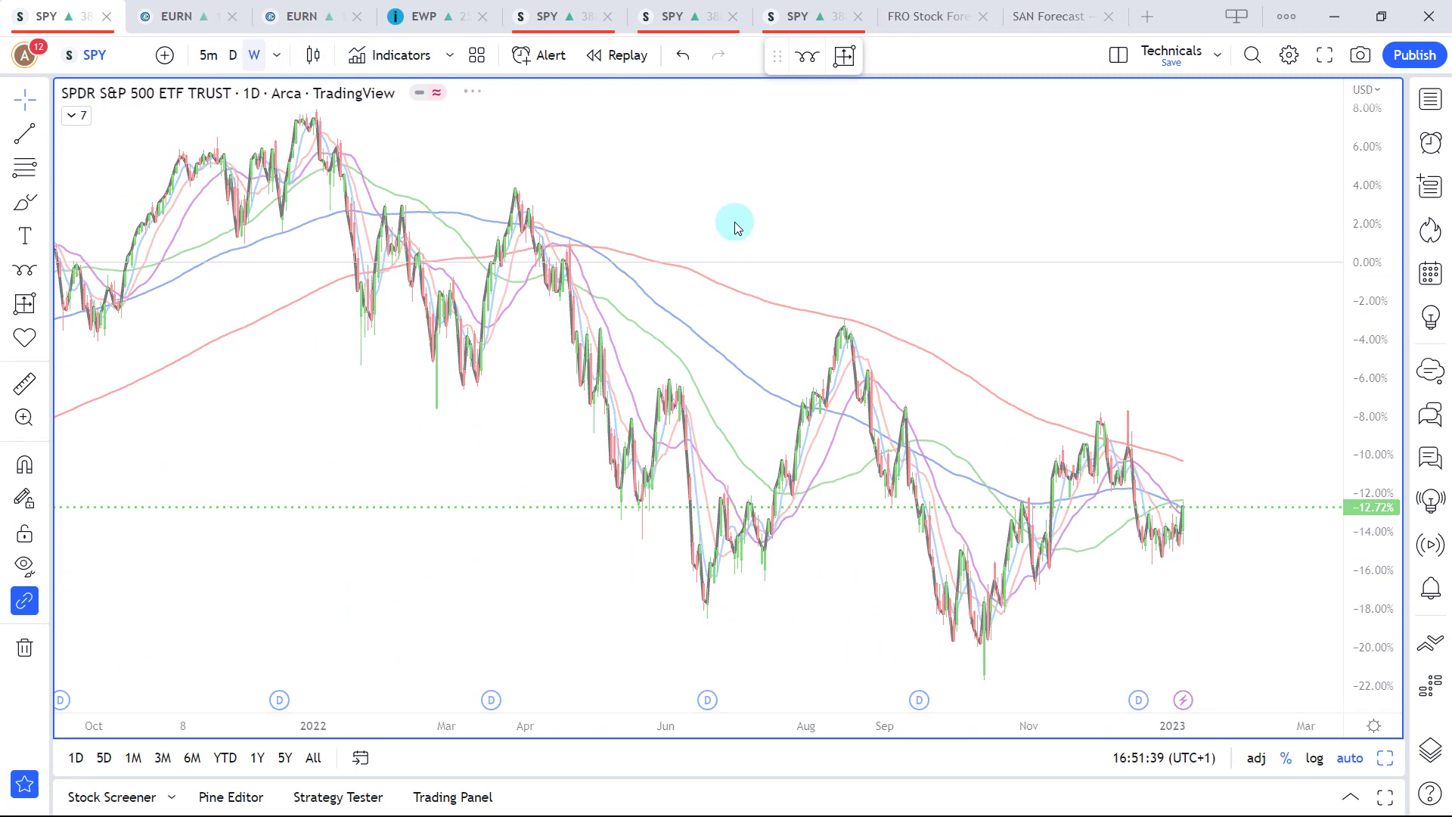
text(DIA)
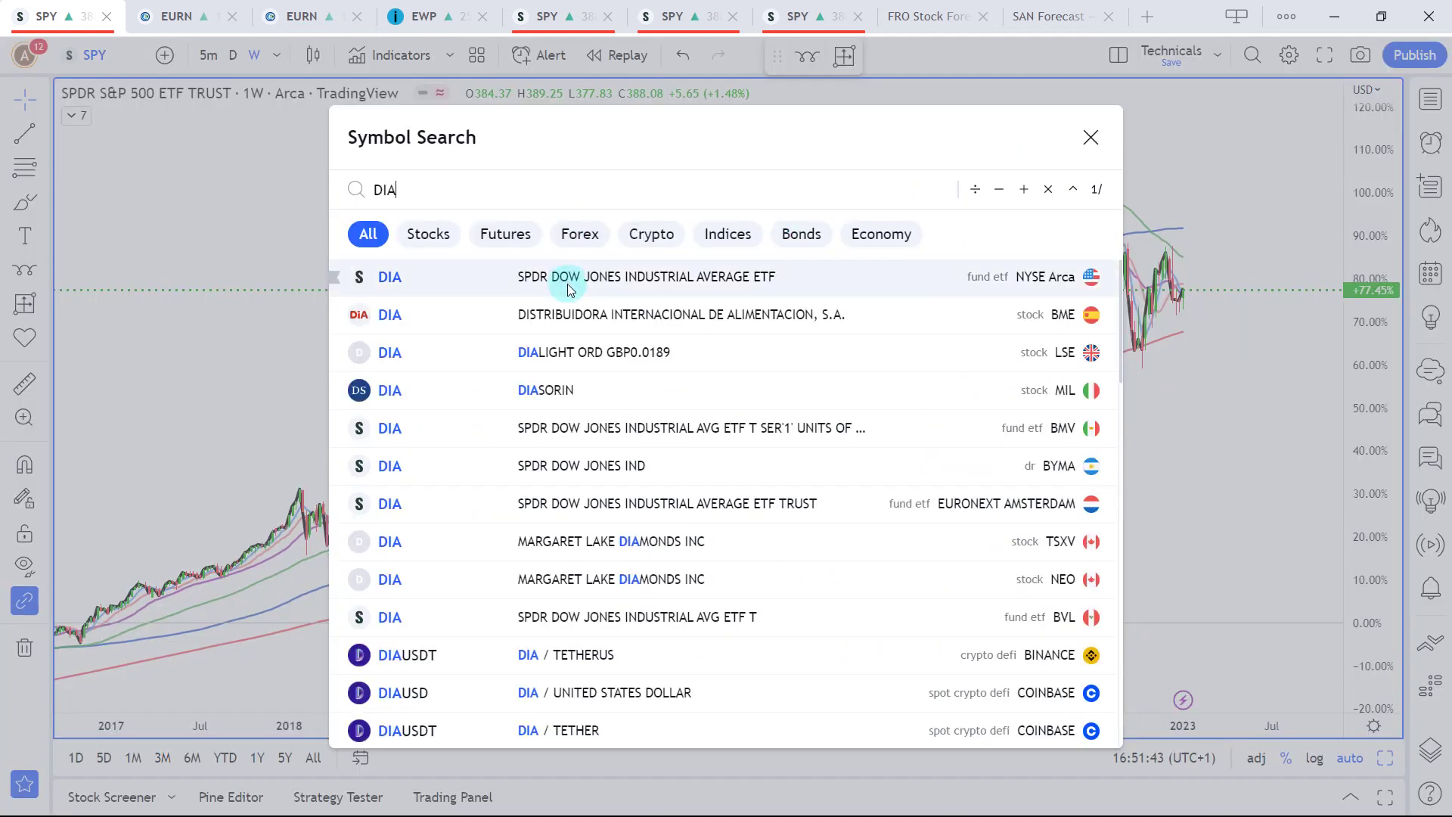
click(567, 280)
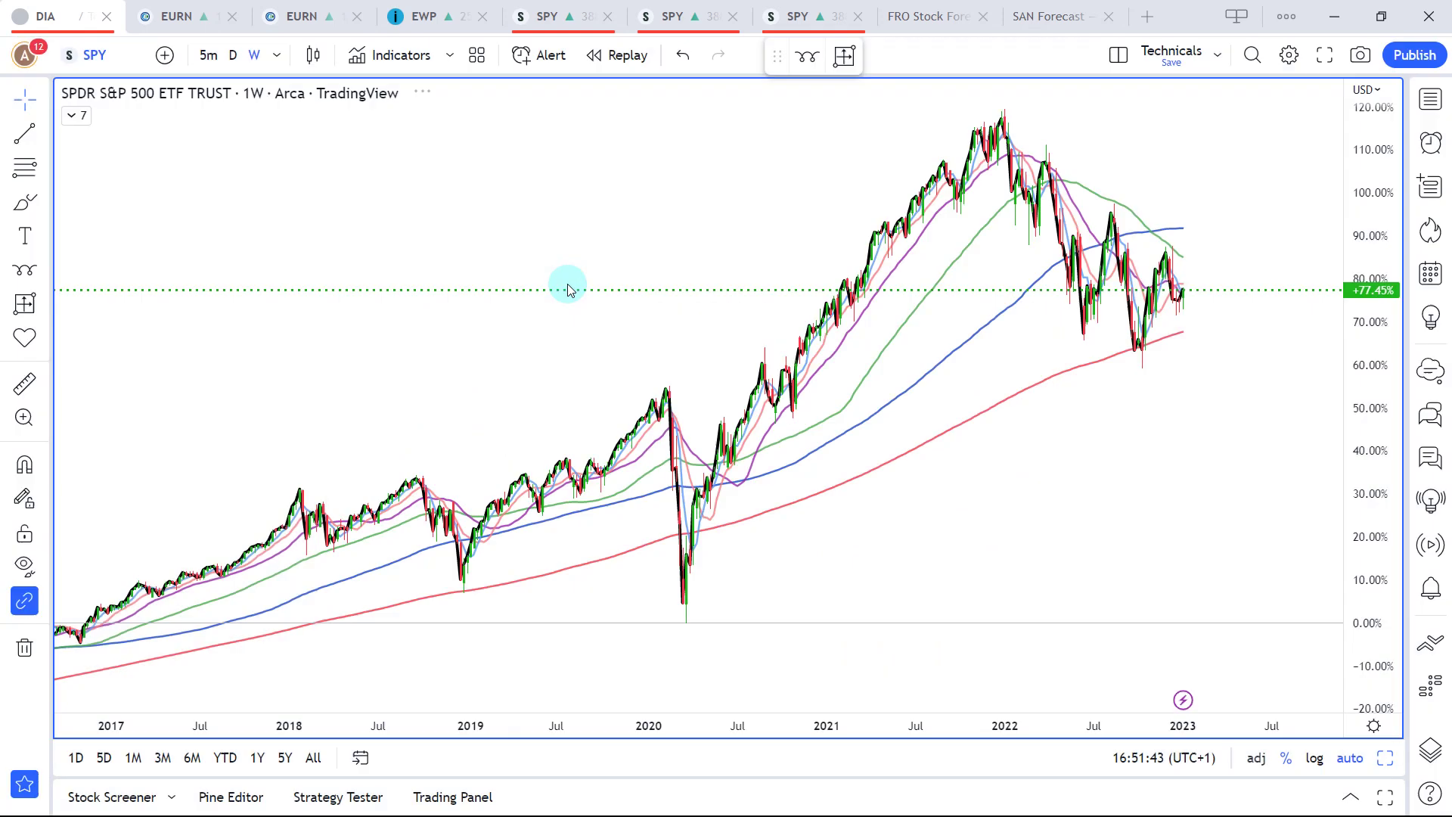
Examine DIA's weekly price against its moving averages since 2014 and in the past year, and review its monthly seasonality table.
scroll(571, 352, down, 2)
scroll(571, 350, down, 5)
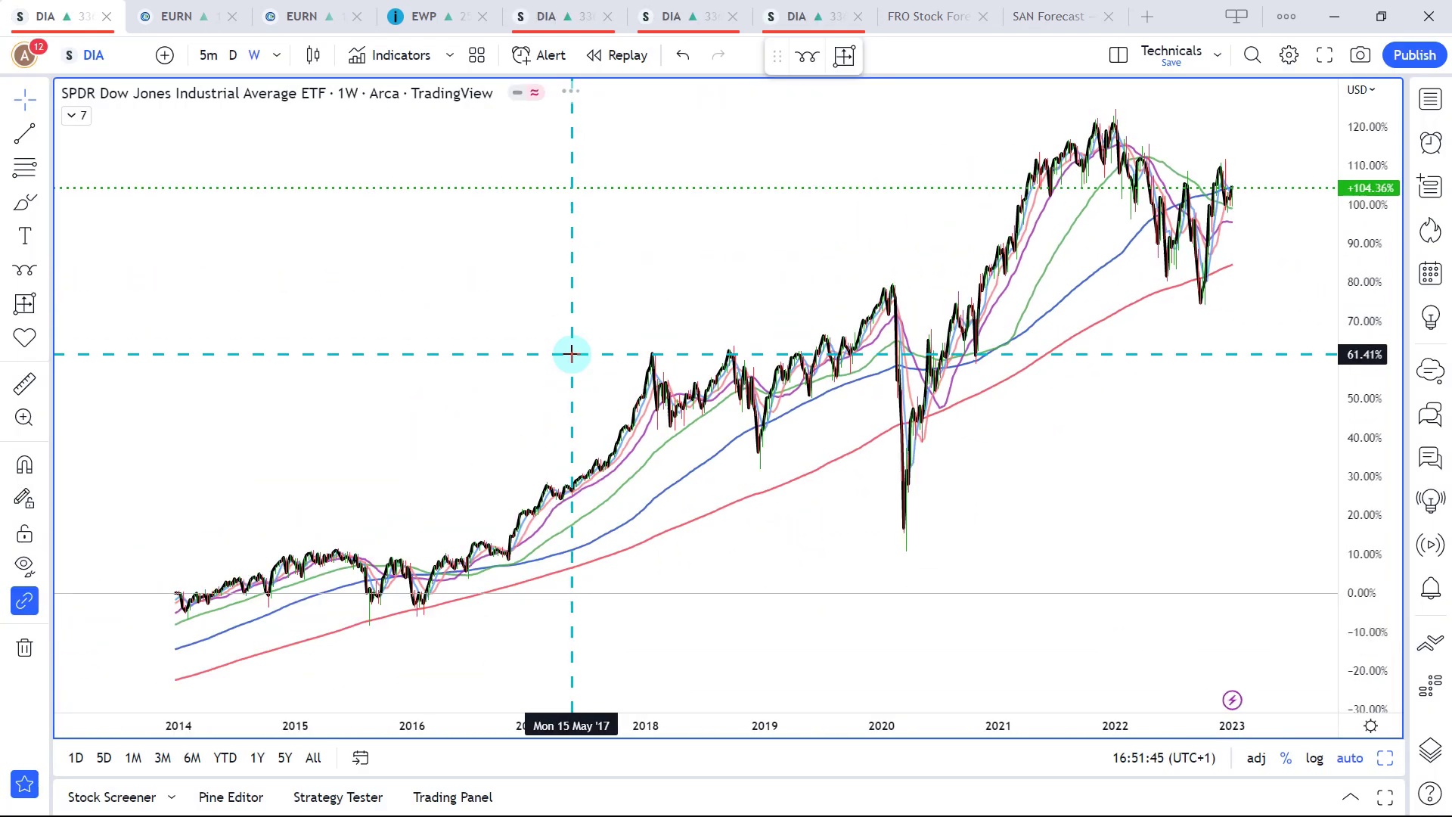
scroll(669, 438, up, 10)
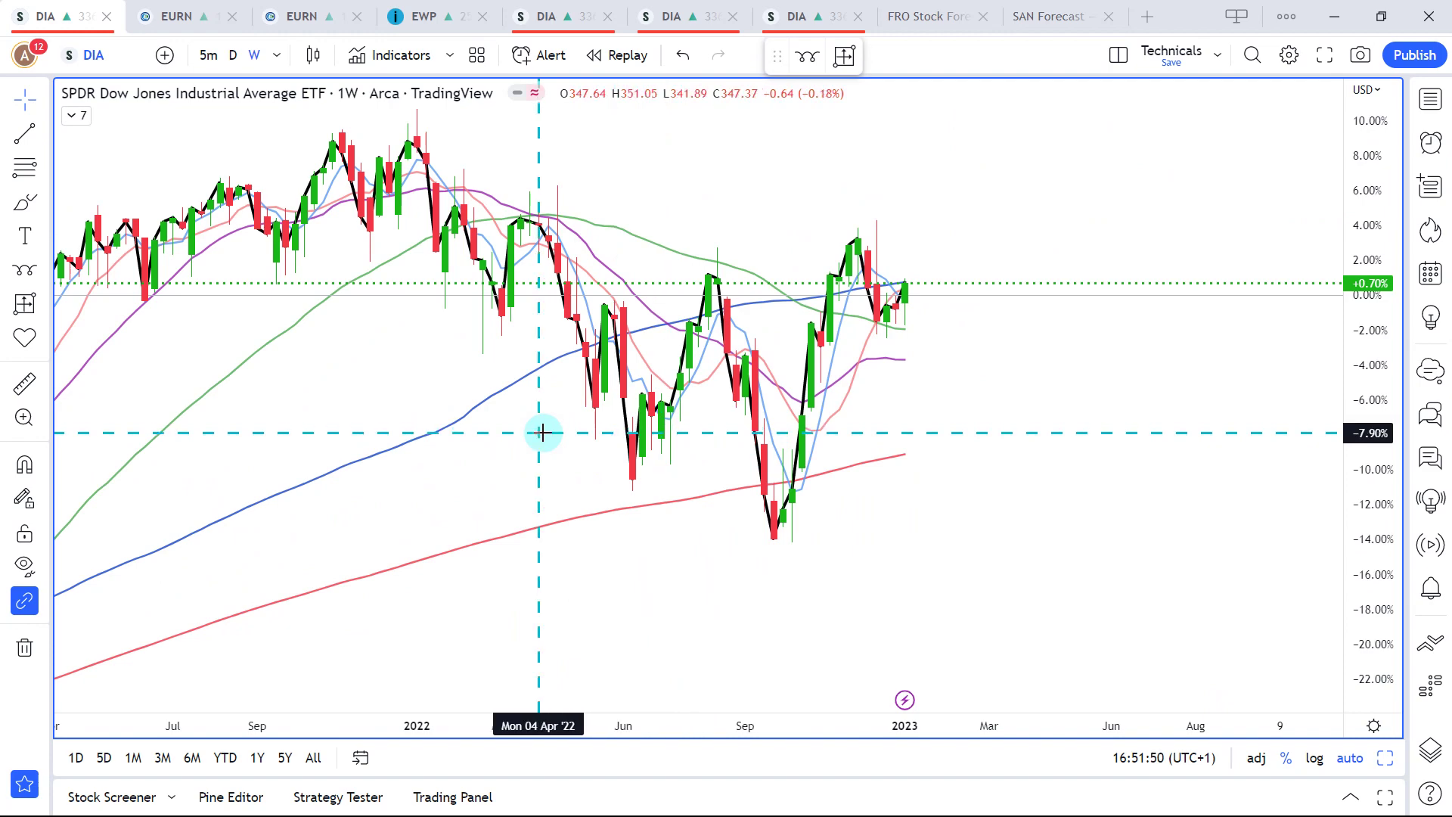
scroll(541, 431, down, 6)
scroll(544, 439, down, 4)
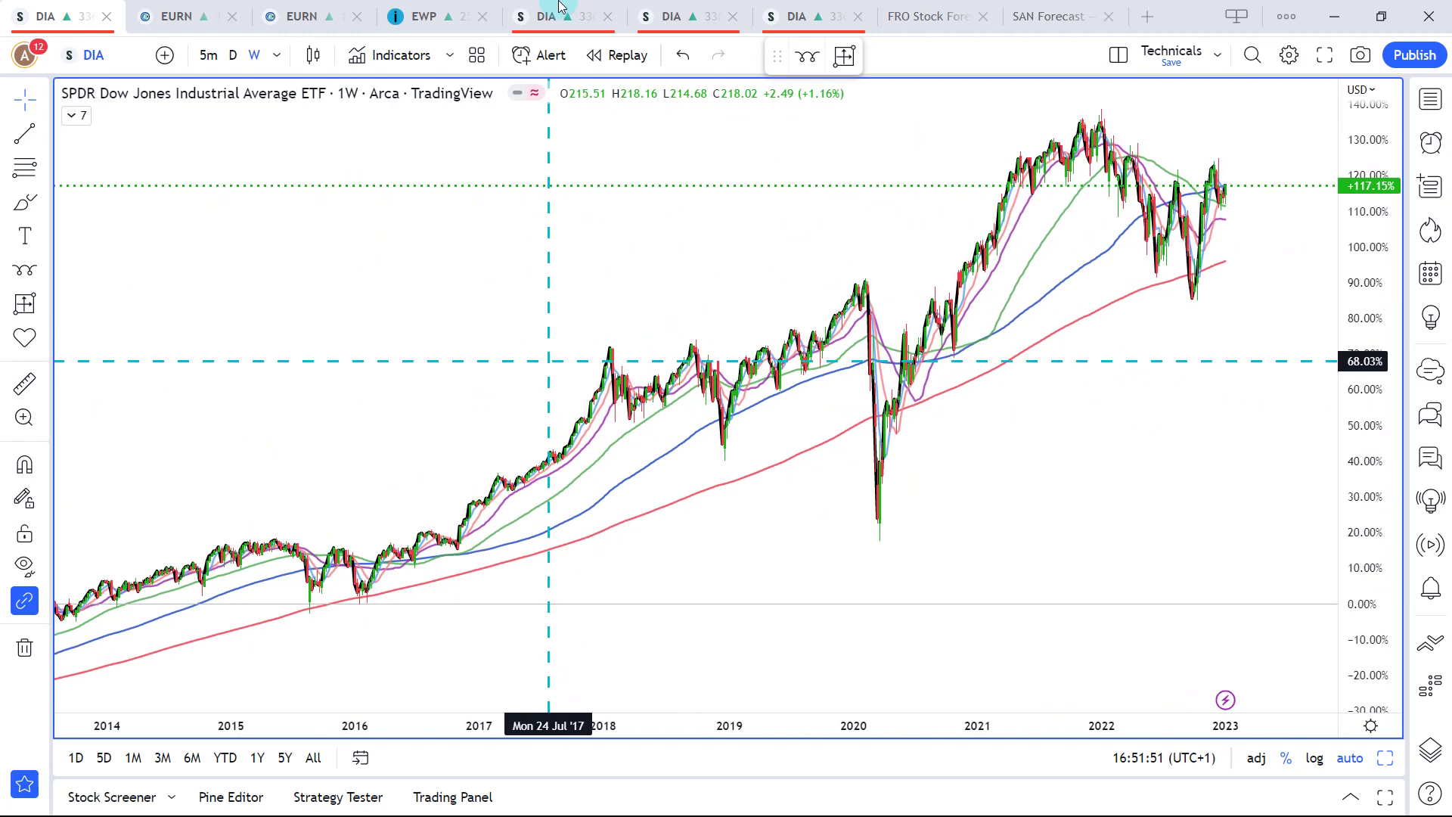
click(546, 17)
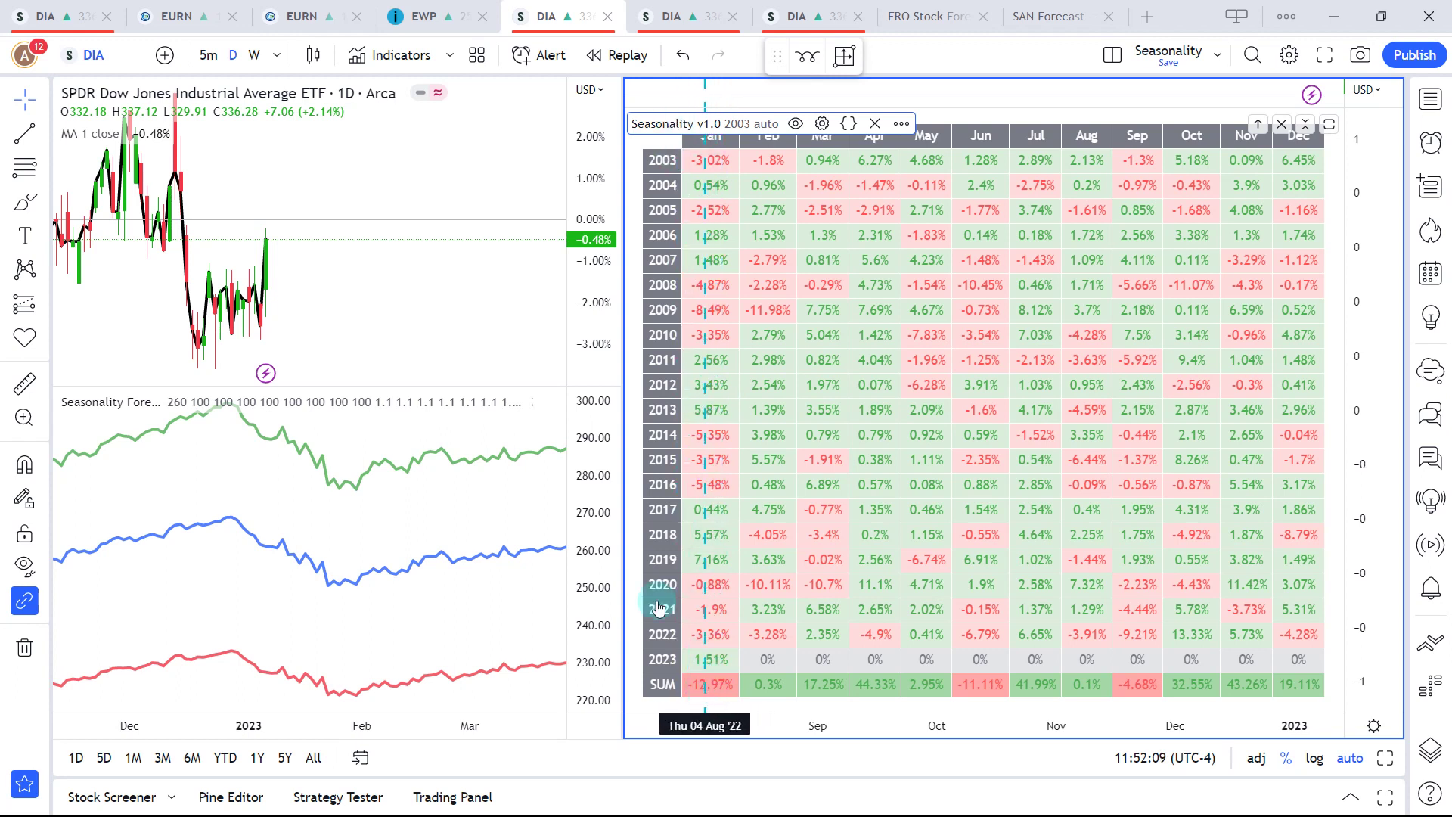
click(338, 257)
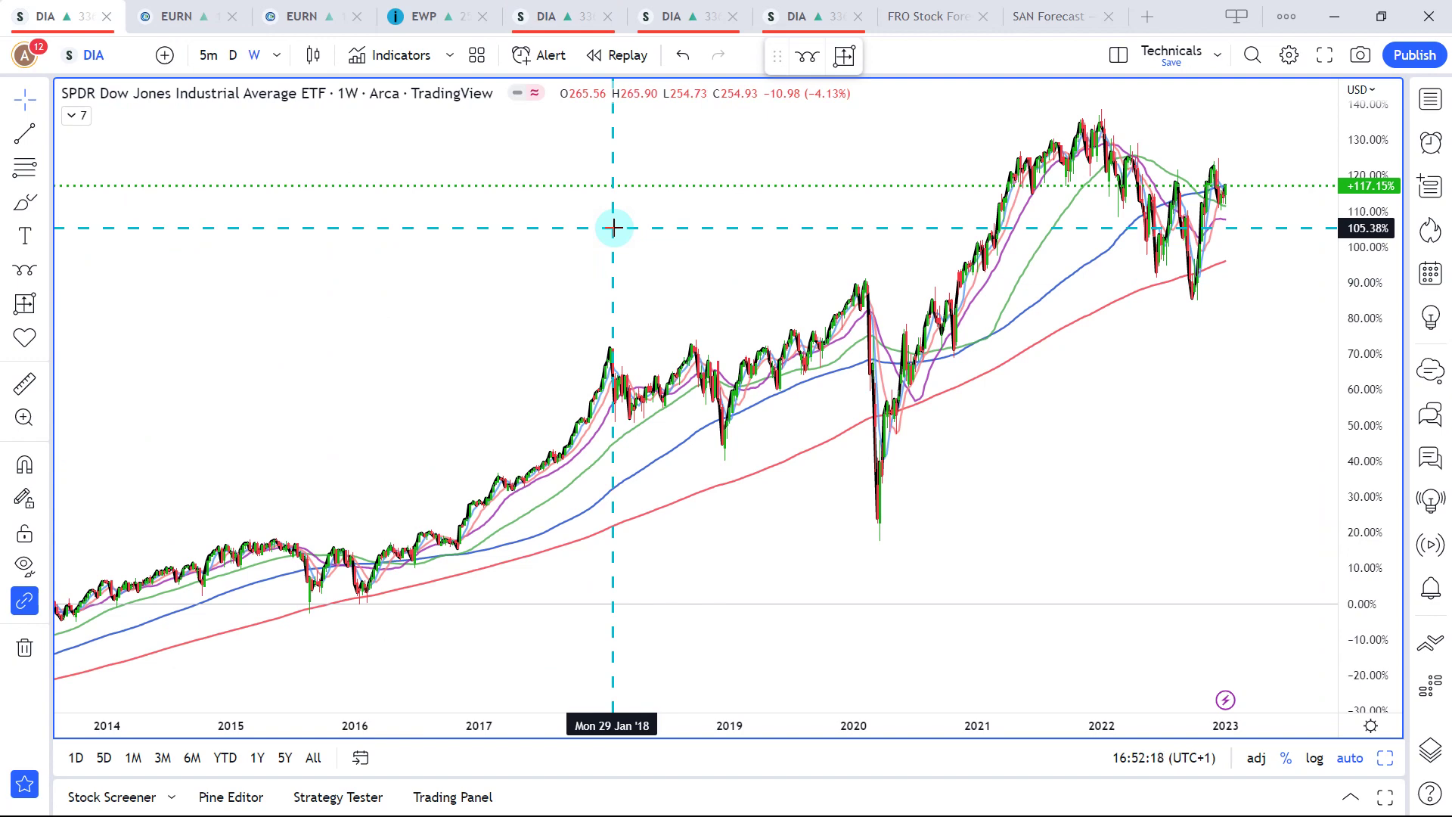
Load the iShares China Large-Cap ETF (FXI) and examine its recent and multi-year weekly price against the moving averages.
text(FXI)
key(Return)
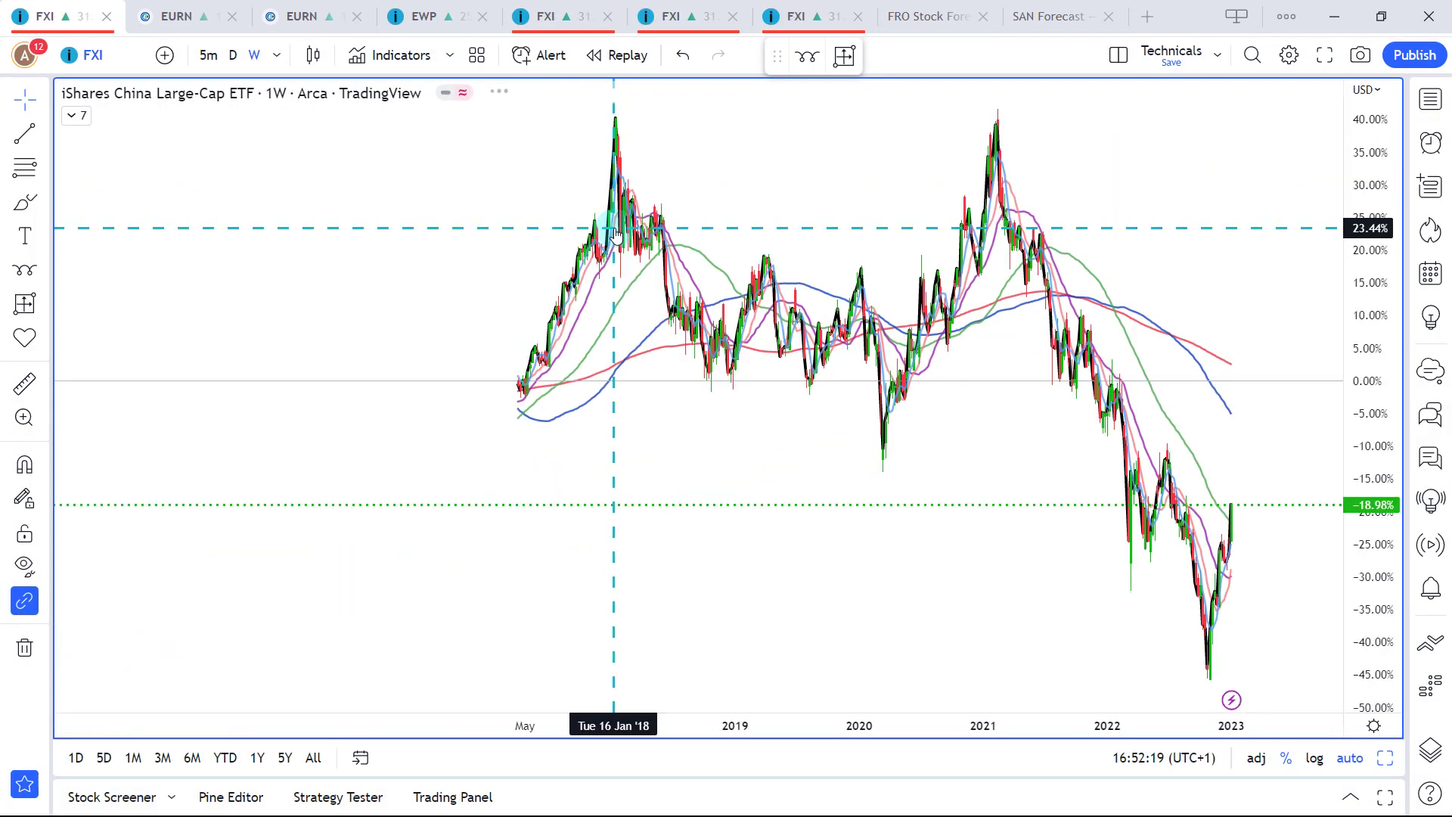
scroll(609, 483, up, 3)
scroll(609, 482, up, 5)
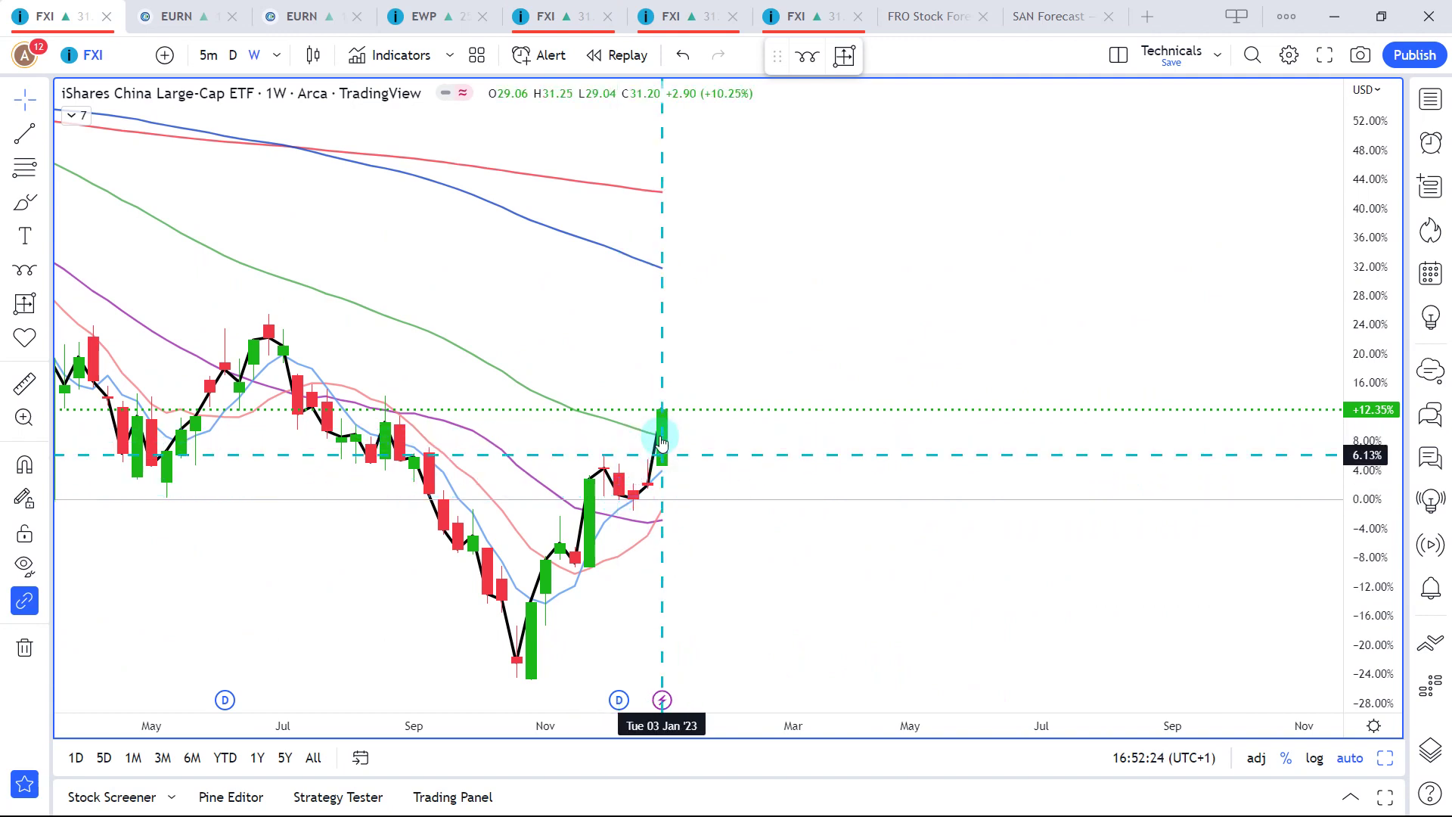
scroll(659, 437, down, 3)
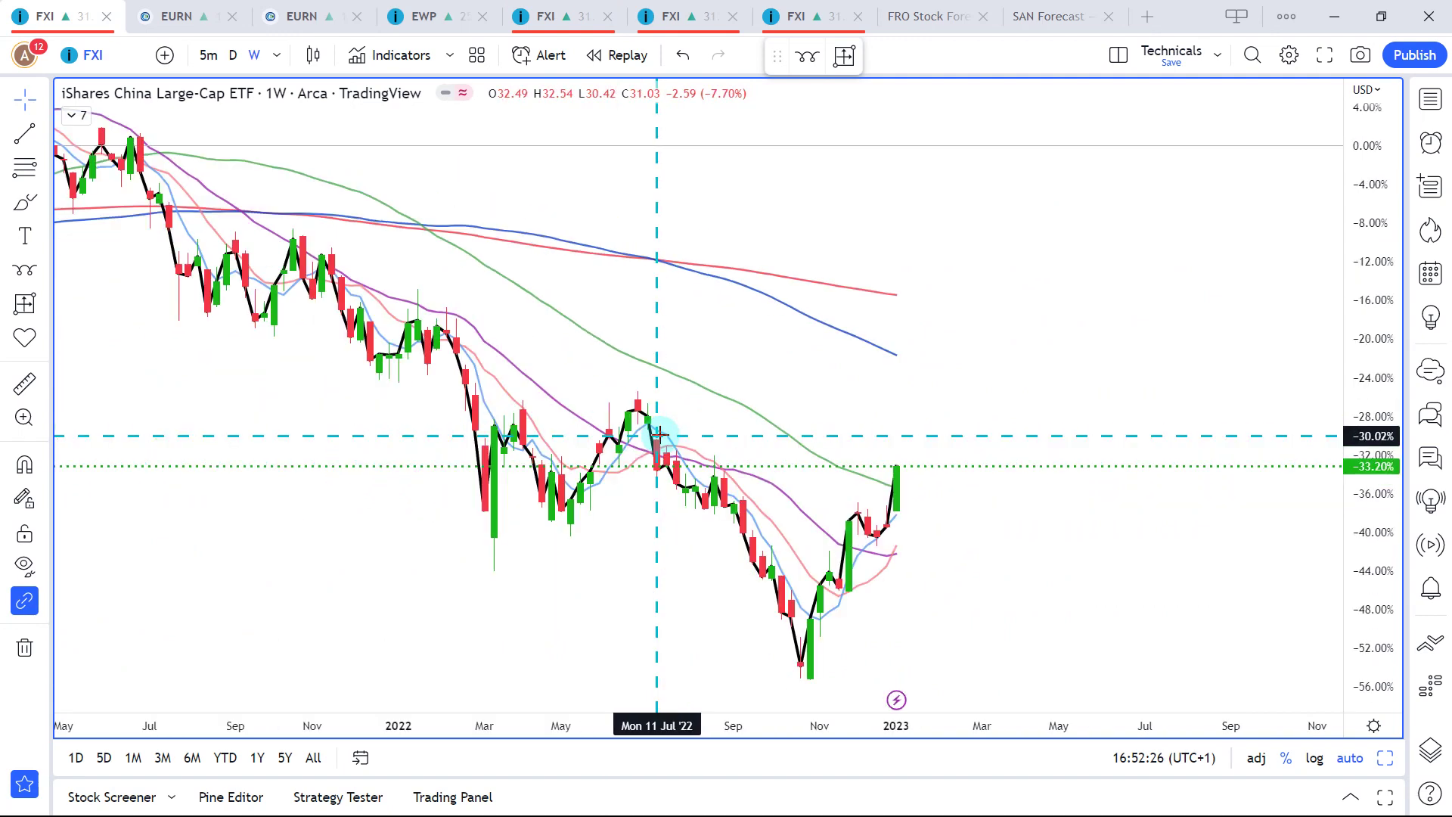
scroll(659, 437, down, 3)
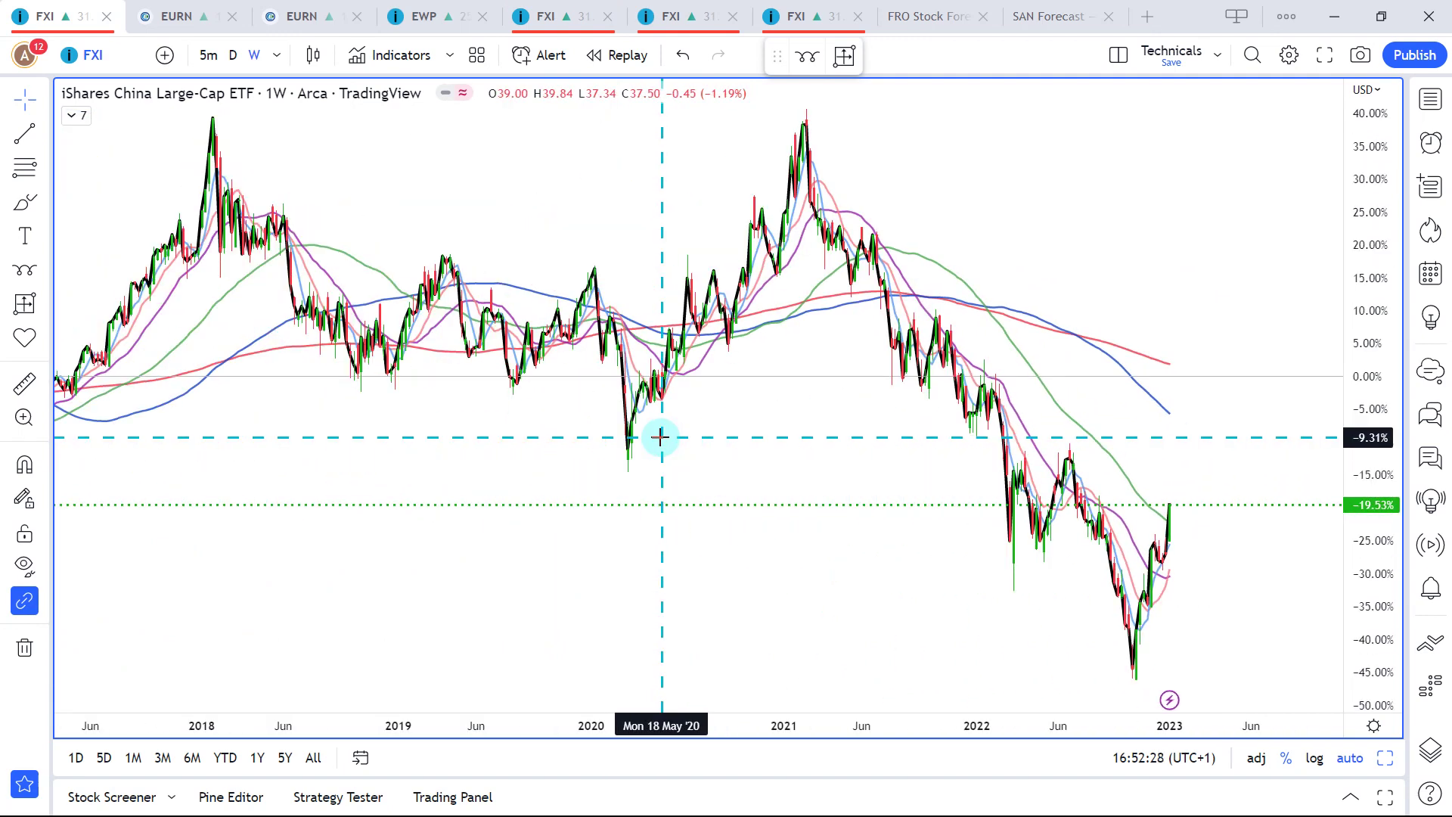
Switch FXI to the daily timeframe, examine its price against the moving averages, and review its monthly seasonality table.
click(233, 55)
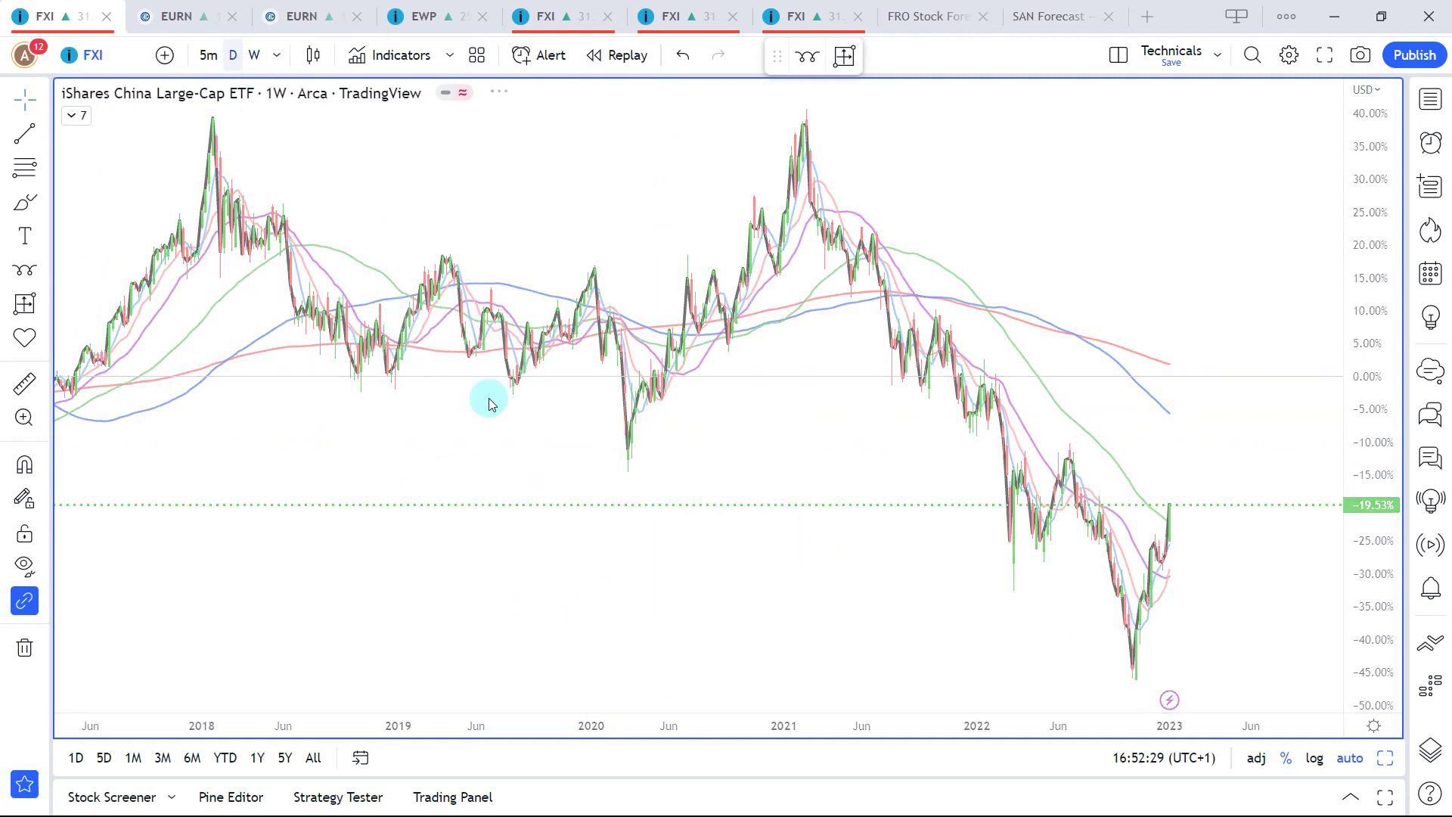
scroll(799, 512, up, 5)
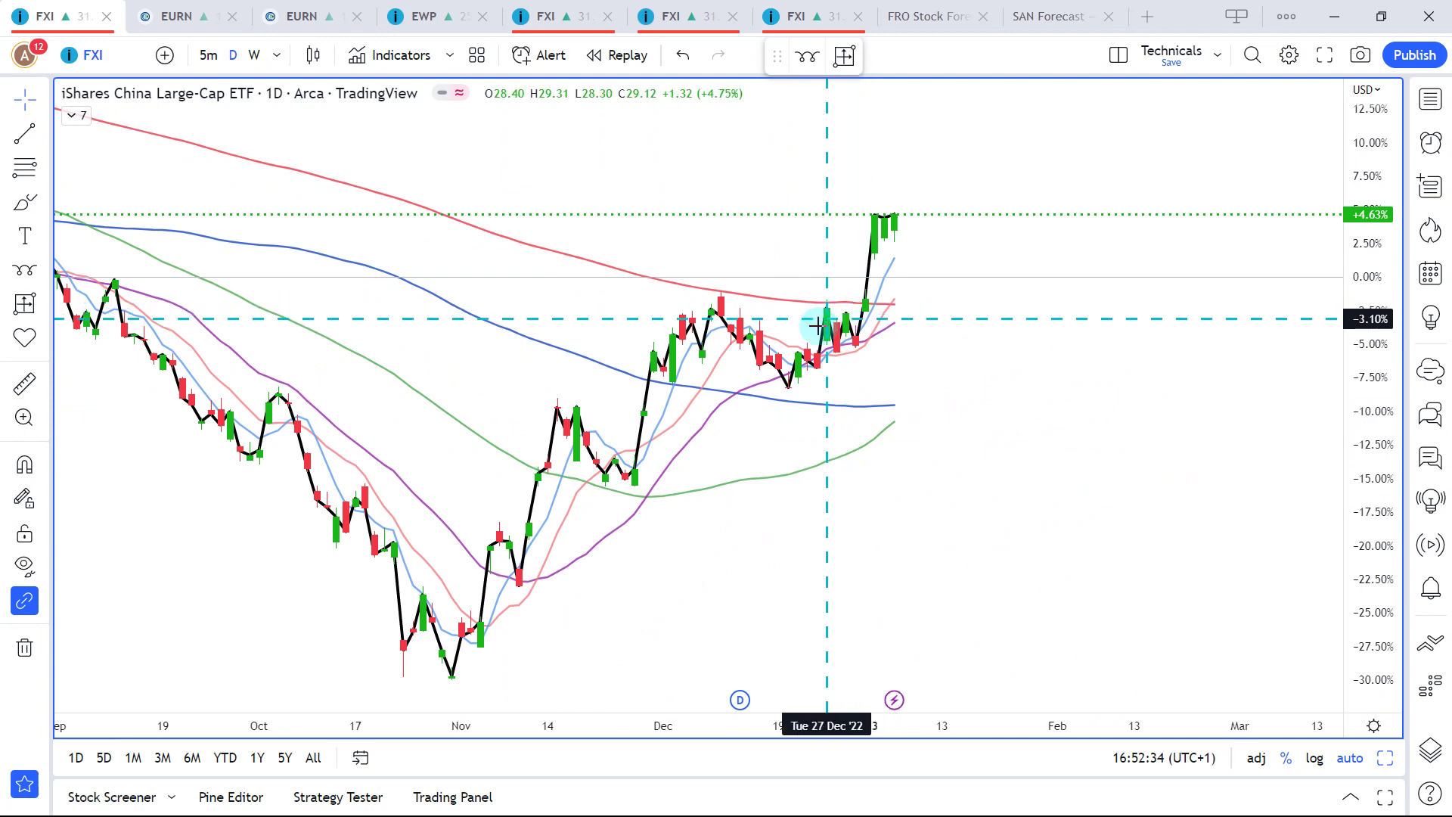
scroll(818, 326, down, 3)
scroll(818, 326, down, 4)
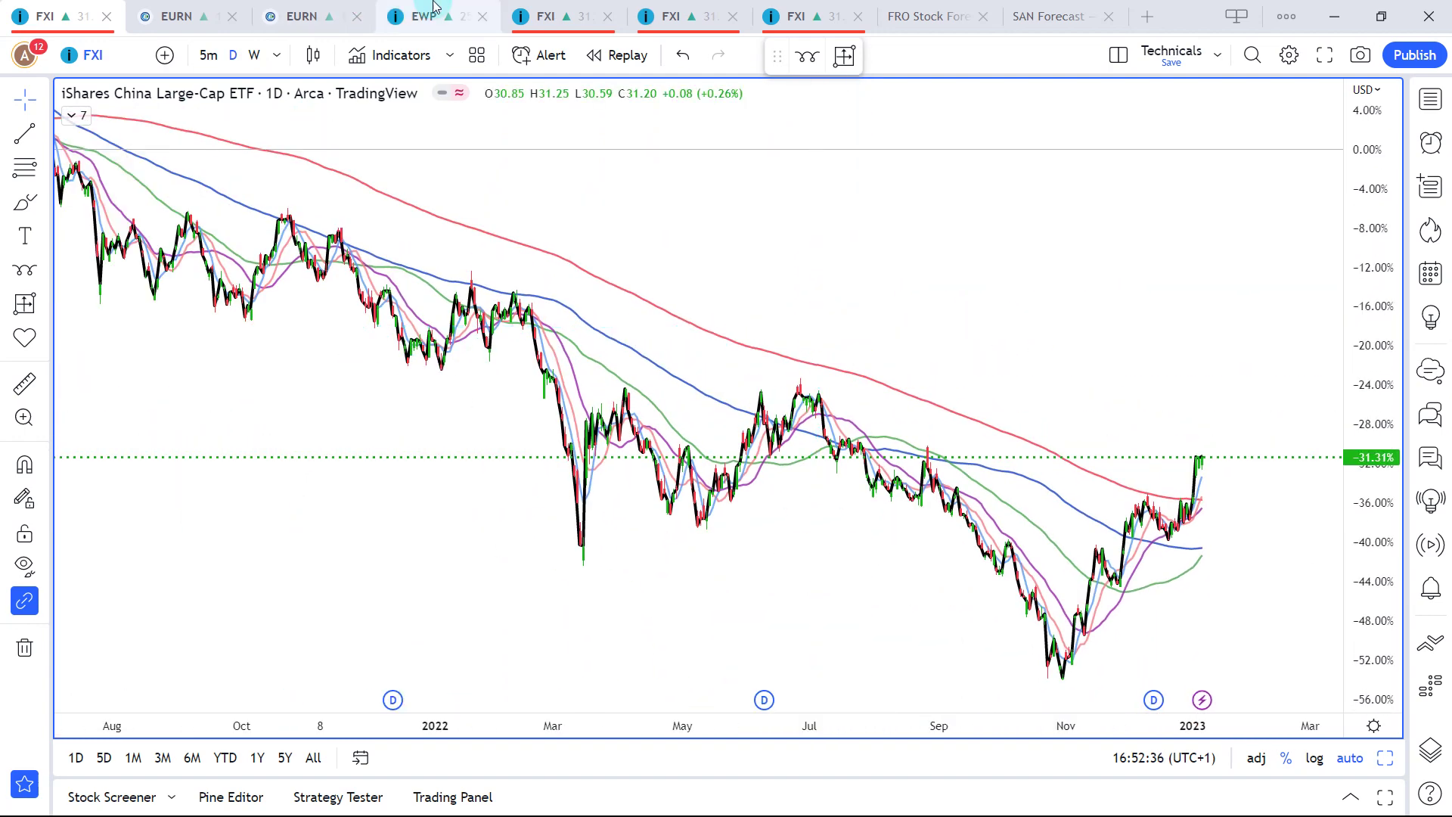
click(544, 9)
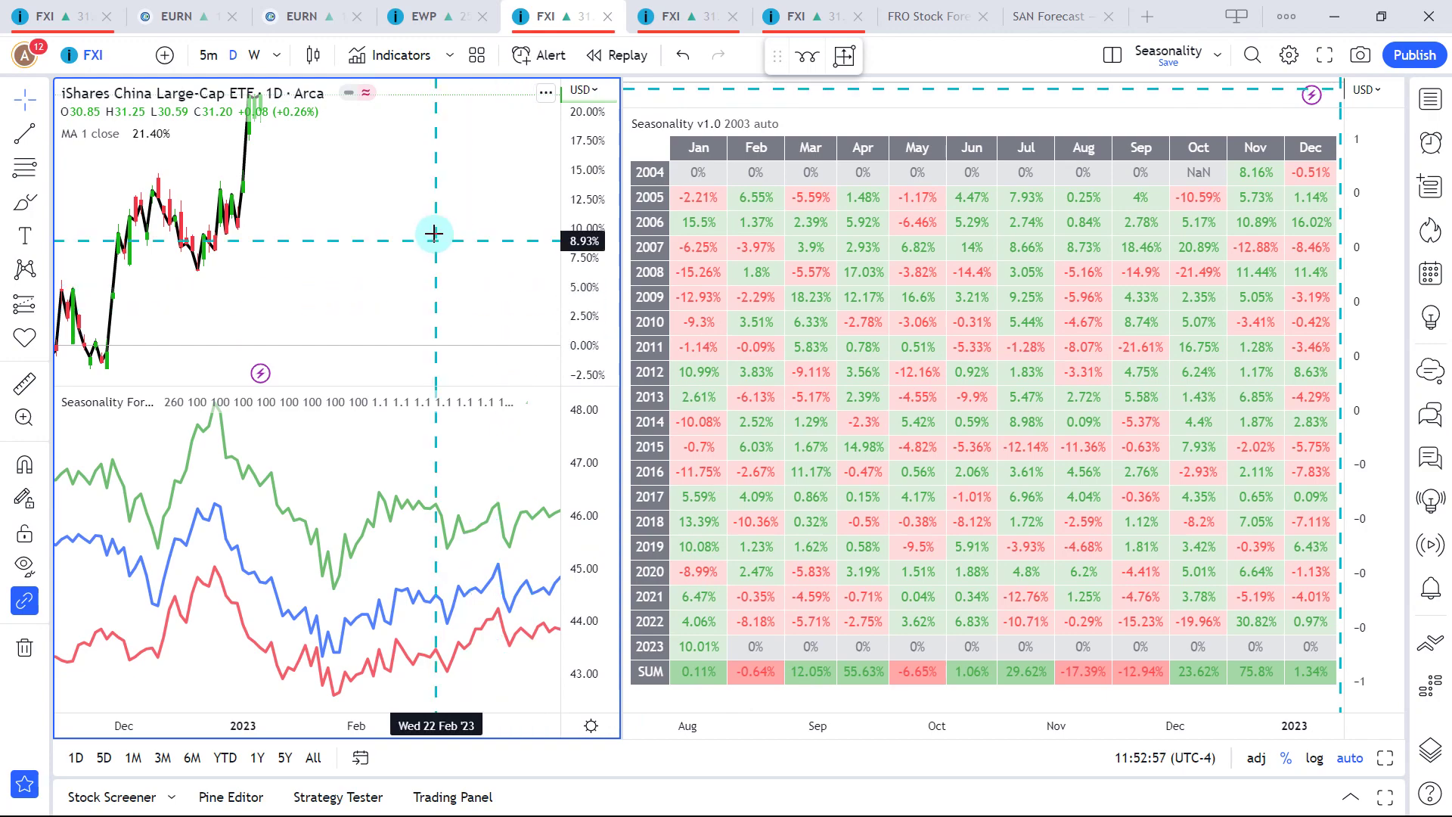
click(69, 7)
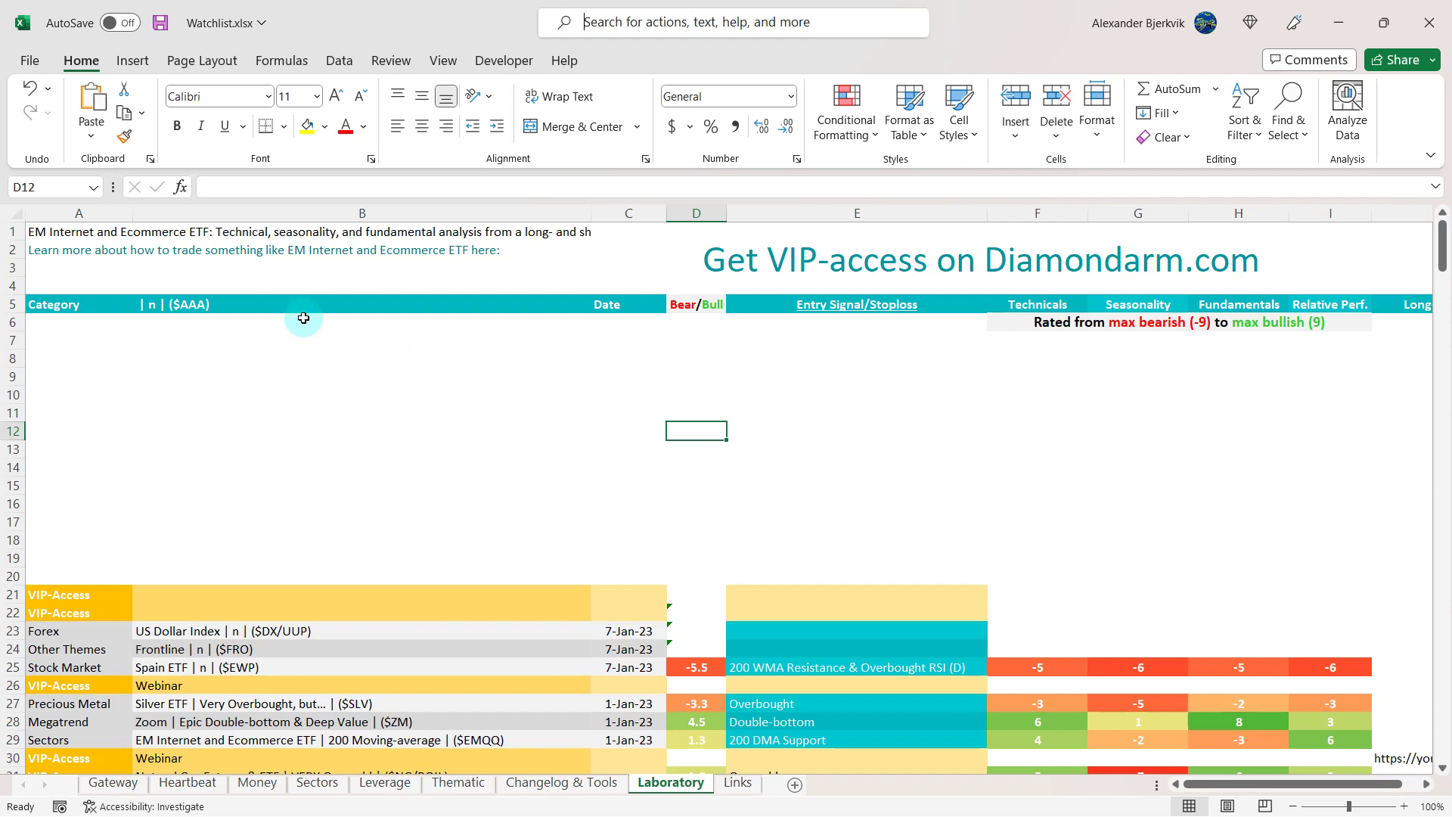
click(751, 243)
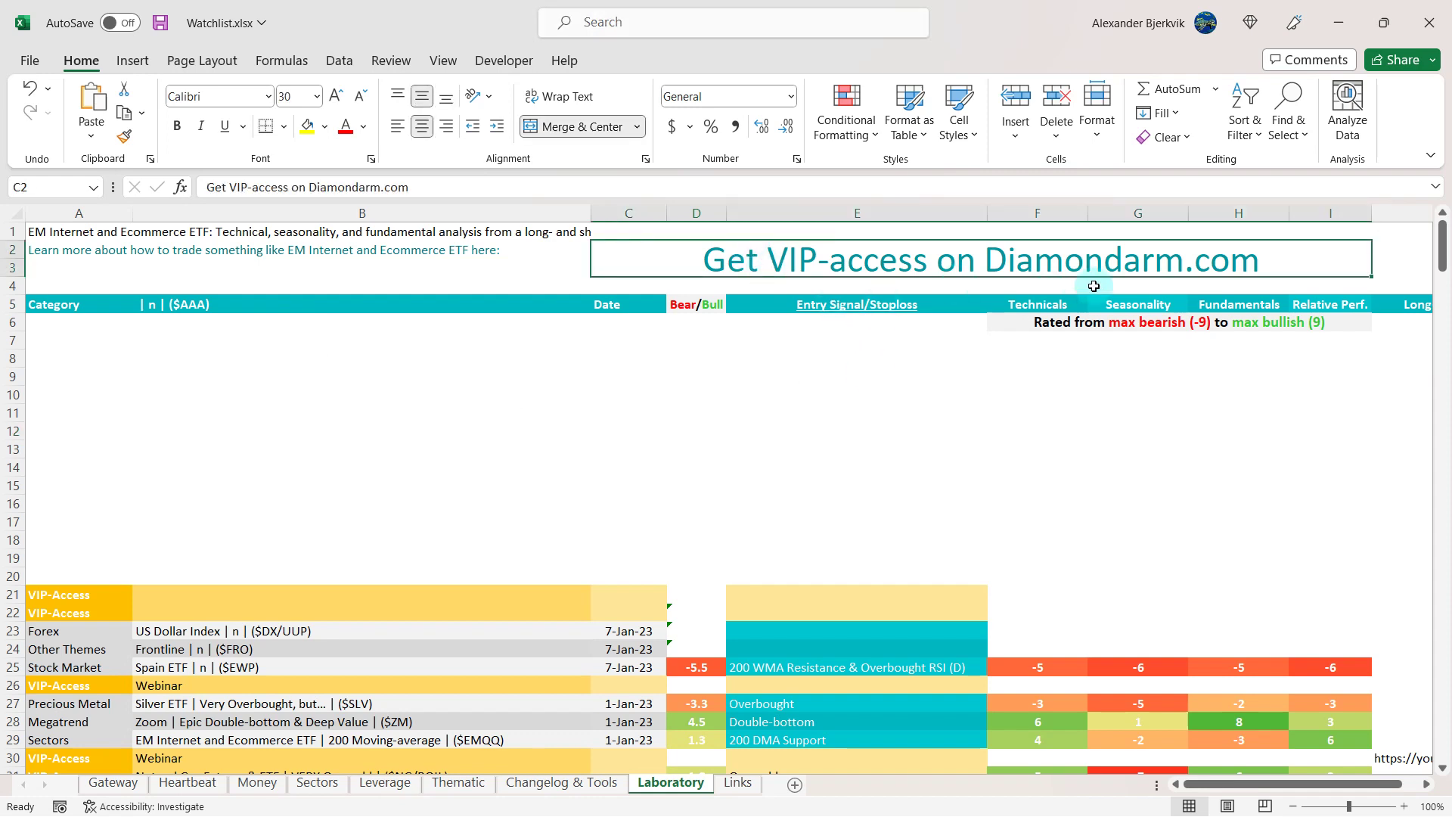
click(703, 428)
click(445, 437)
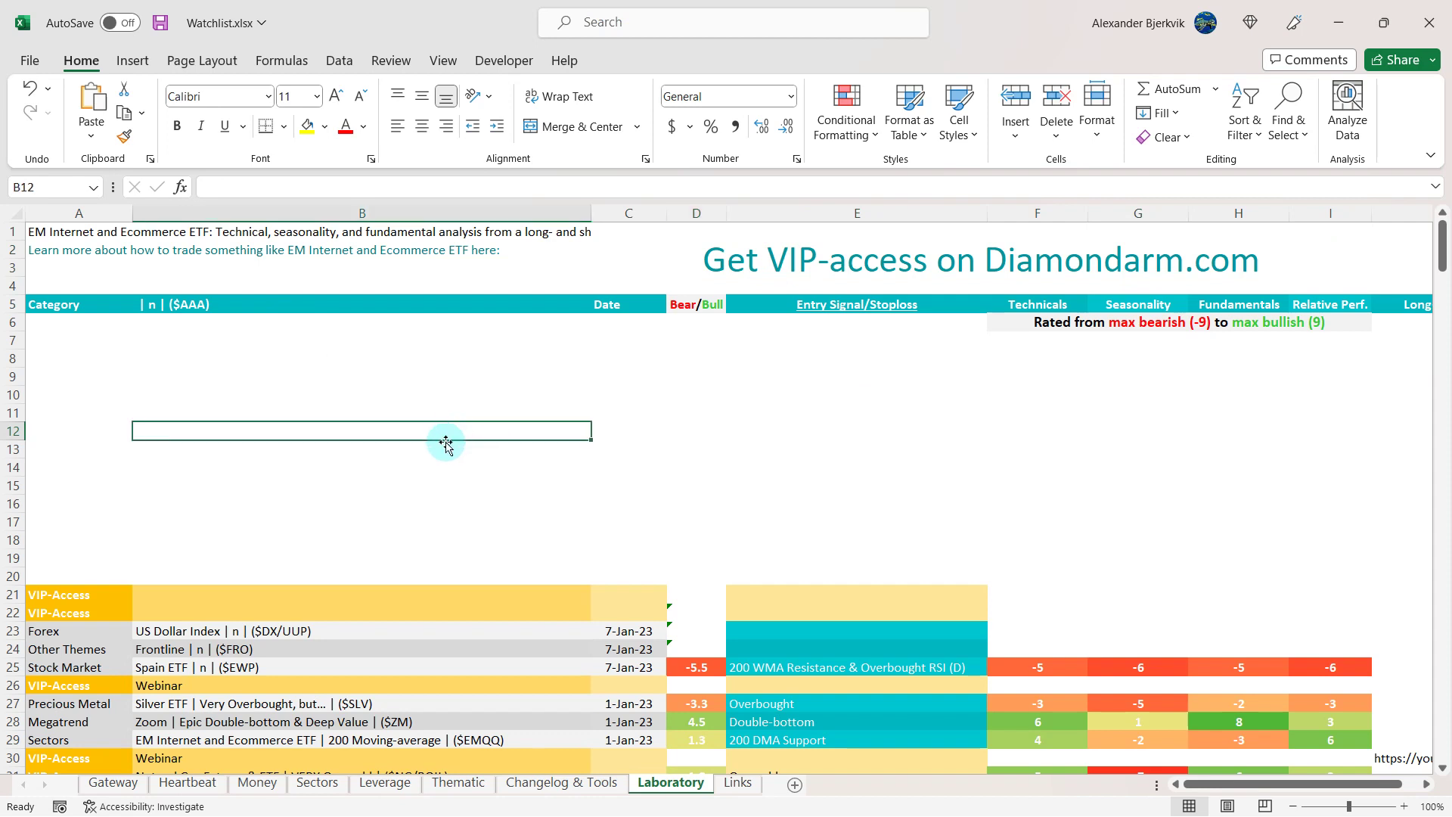